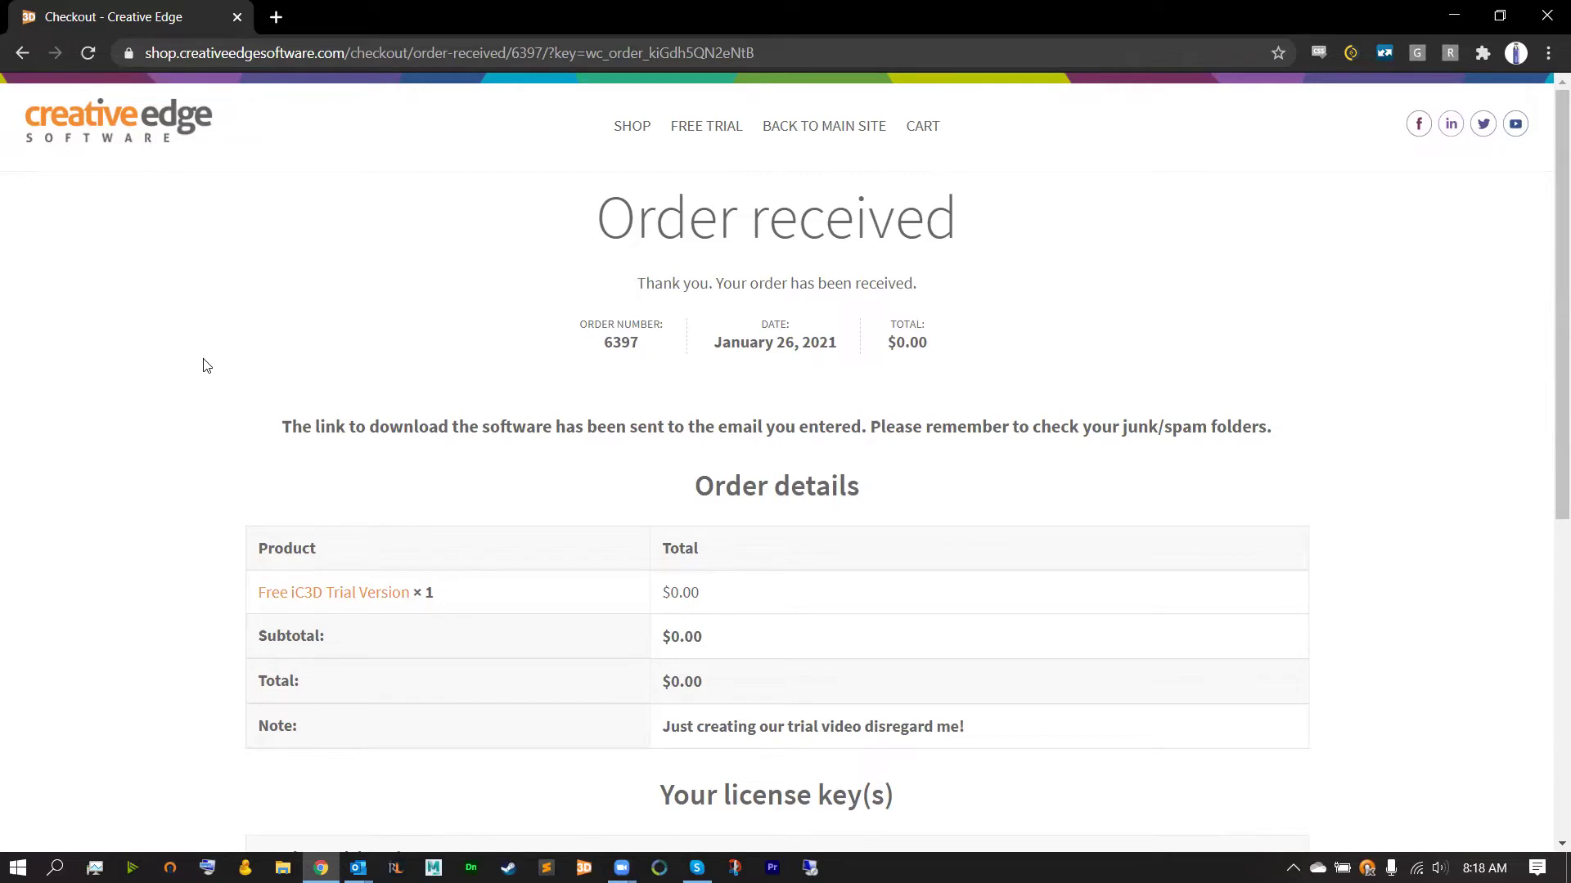
# Step: Examine the license key listed for the Free iC3D Trial Version on the order confirmation page
pyautogui.press('Down')
pyautogui.scroll(-2, 250, 303)
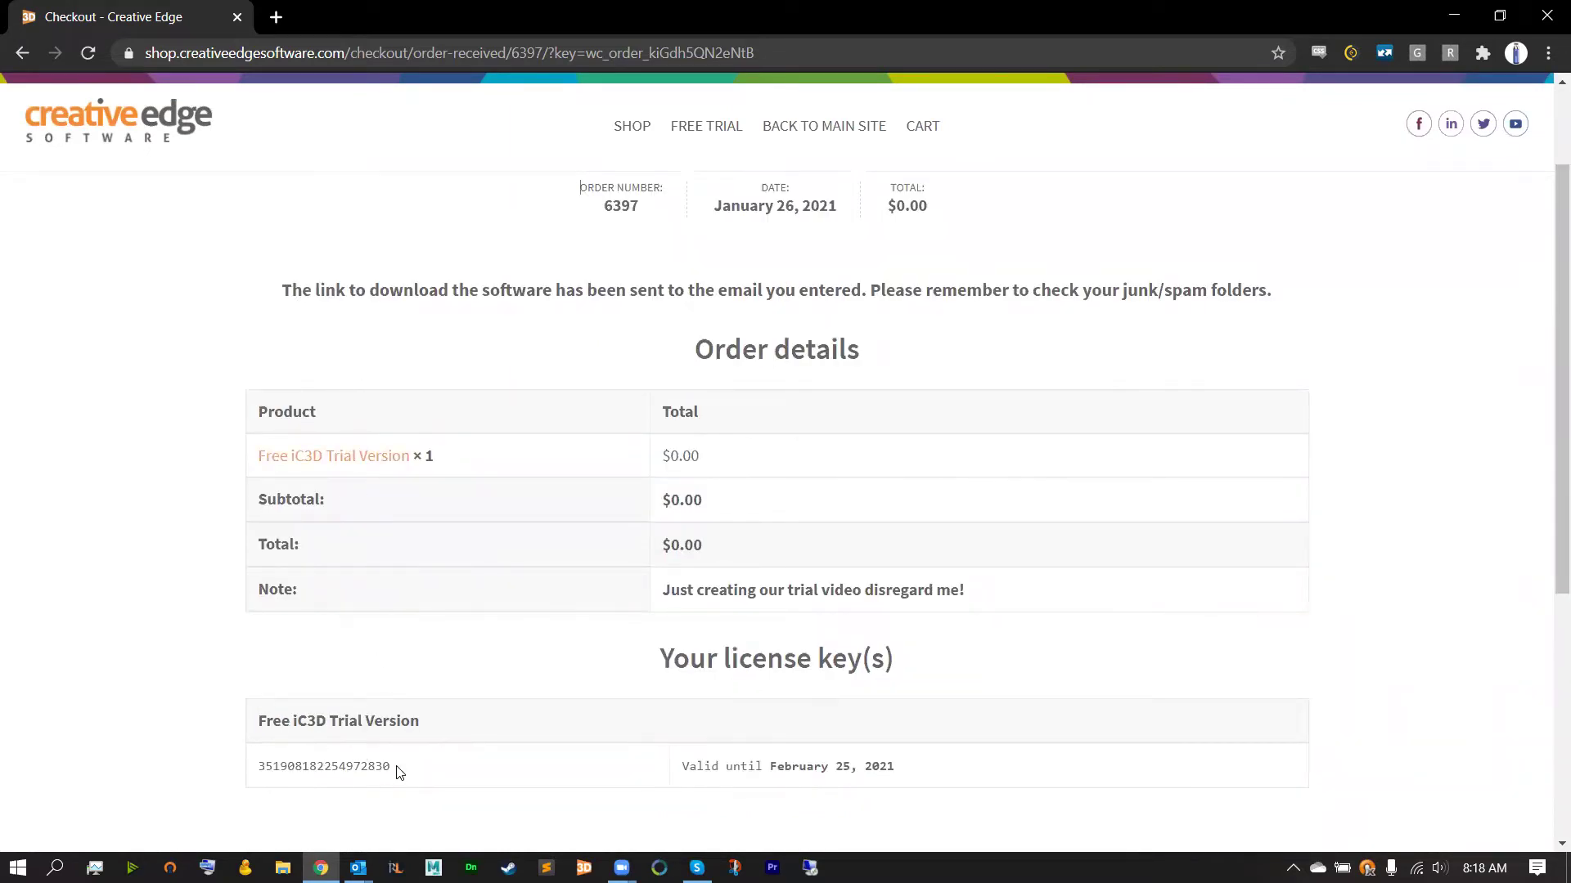
pyautogui.moveTo(396, 769); pyautogui.dragTo(261, 767)
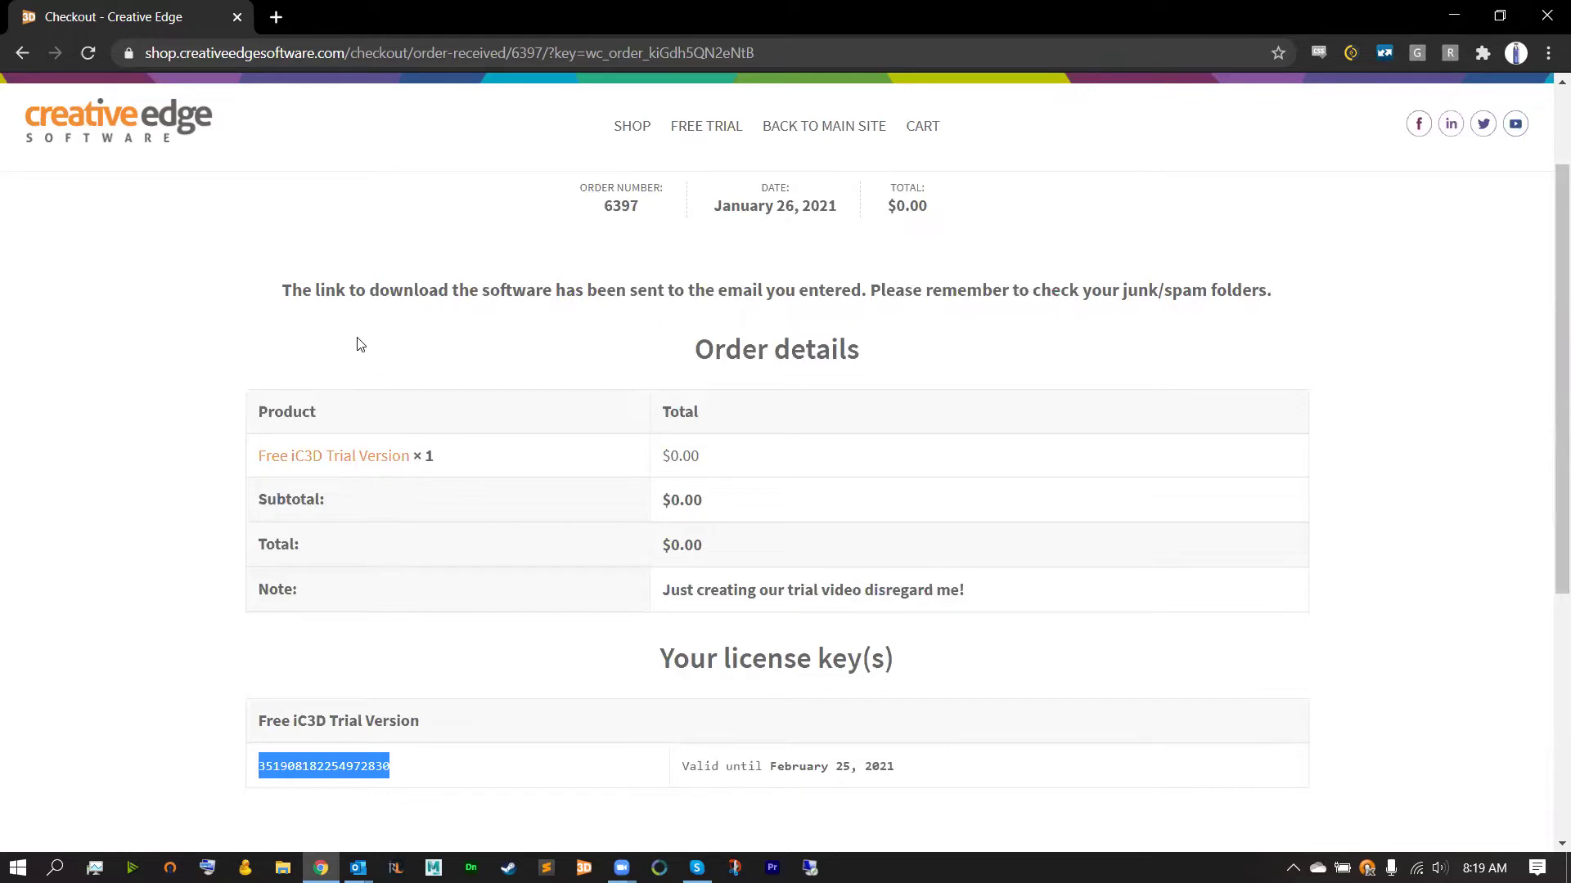
pyautogui.click(360, 618)
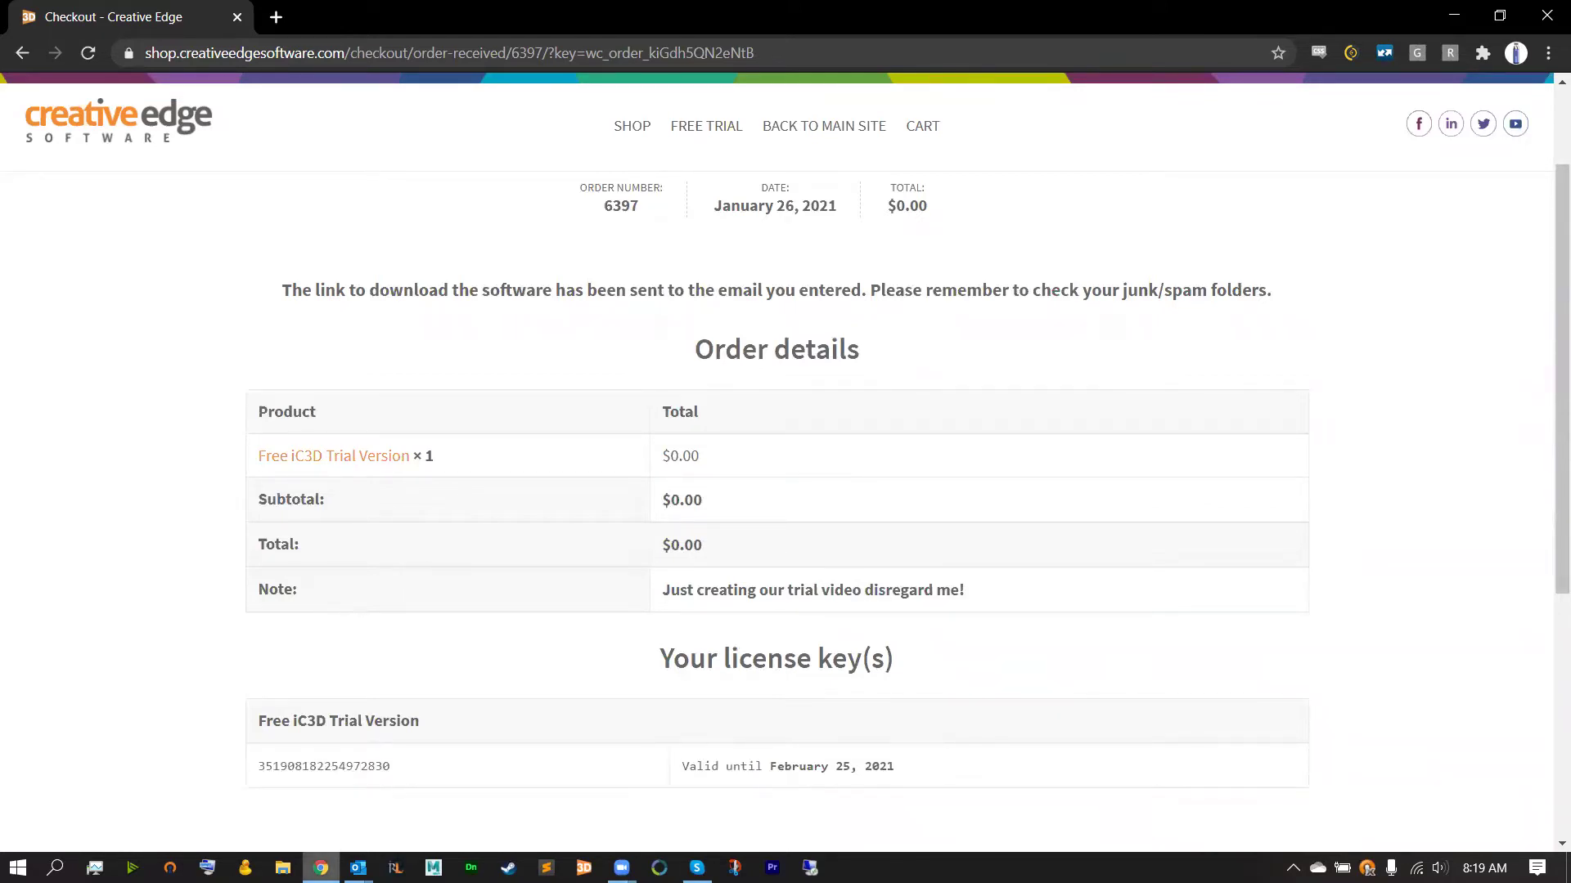
# Step: Switch to Outlook and examine the license key and its validity date in the Creative Edge order e-mail
pyautogui.moveTo(358, 867)
pyautogui.click(326, 817)
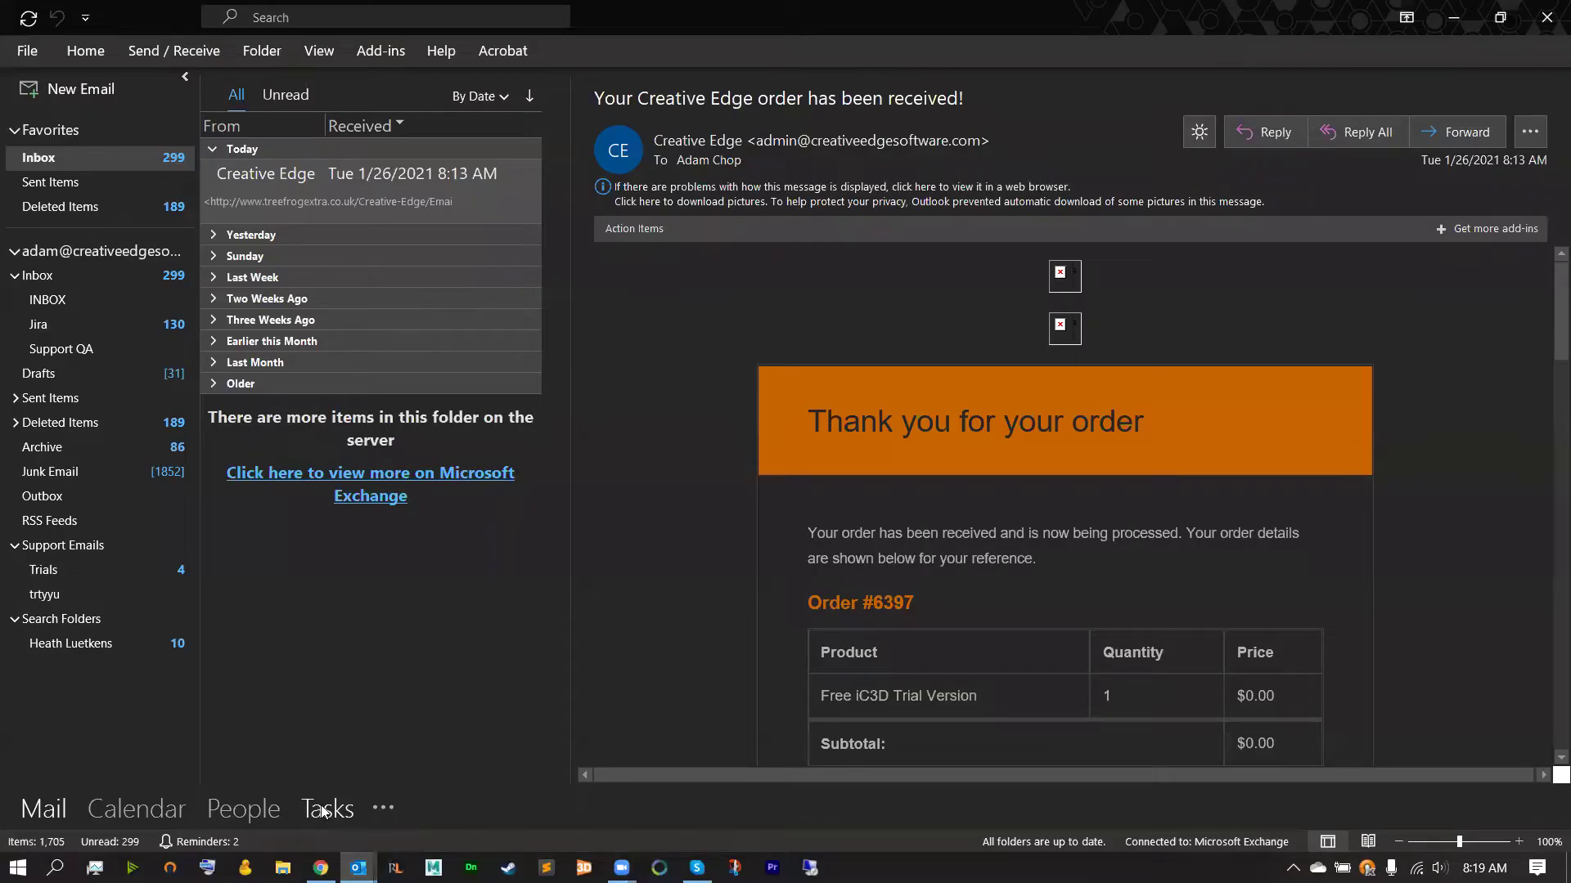
pyautogui.click(360, 160)
pyautogui.click(667, 325)
pyautogui.scroll(-3, 723, 419)
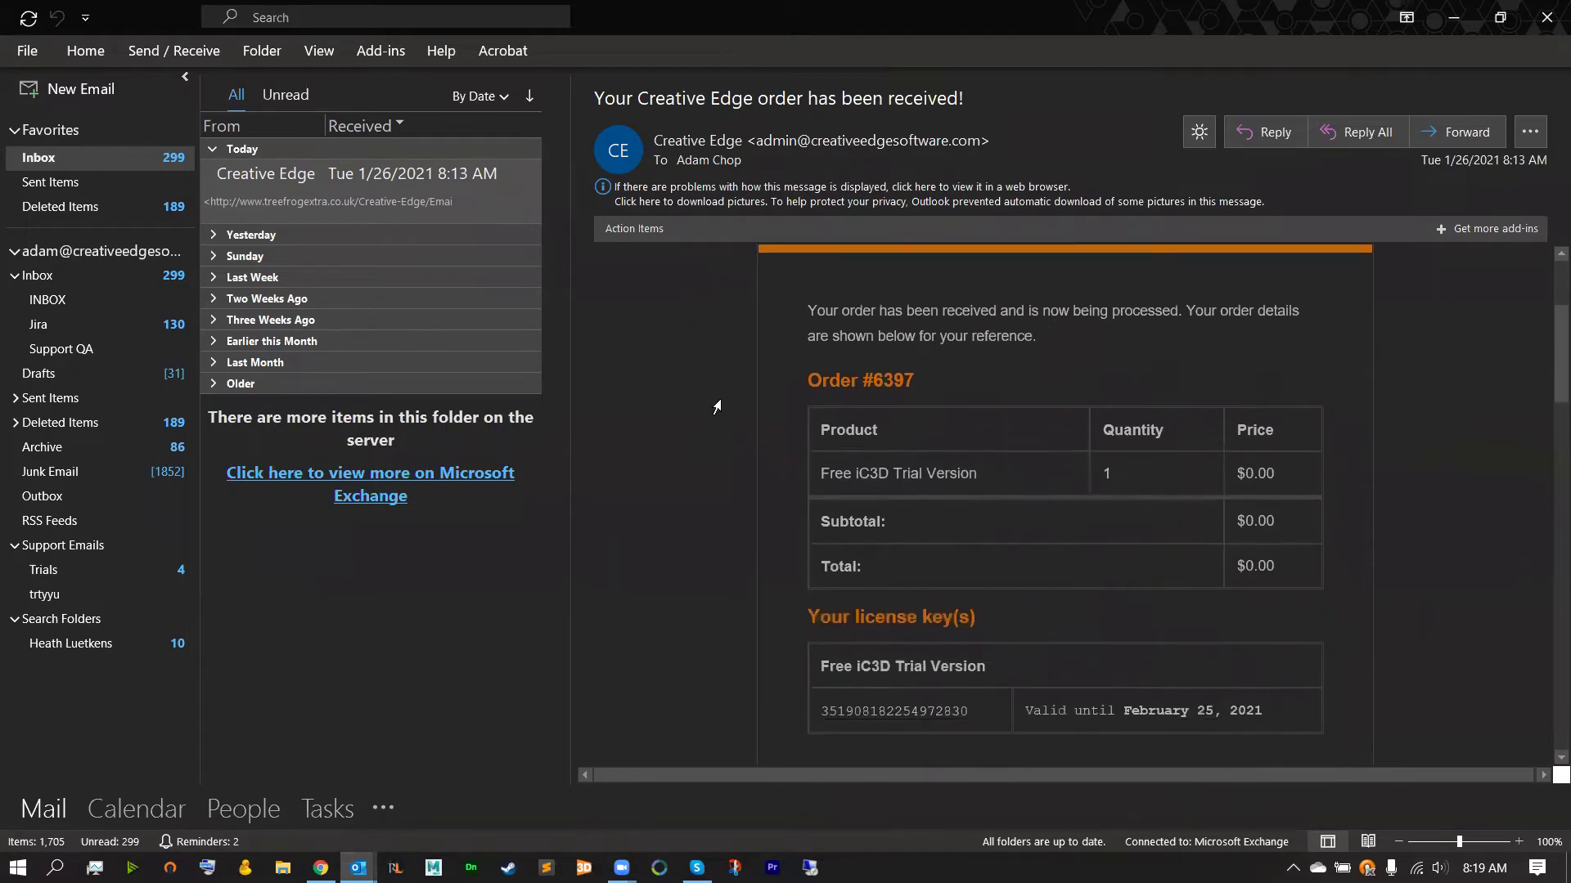
pyautogui.scroll(-2, 717, 407)
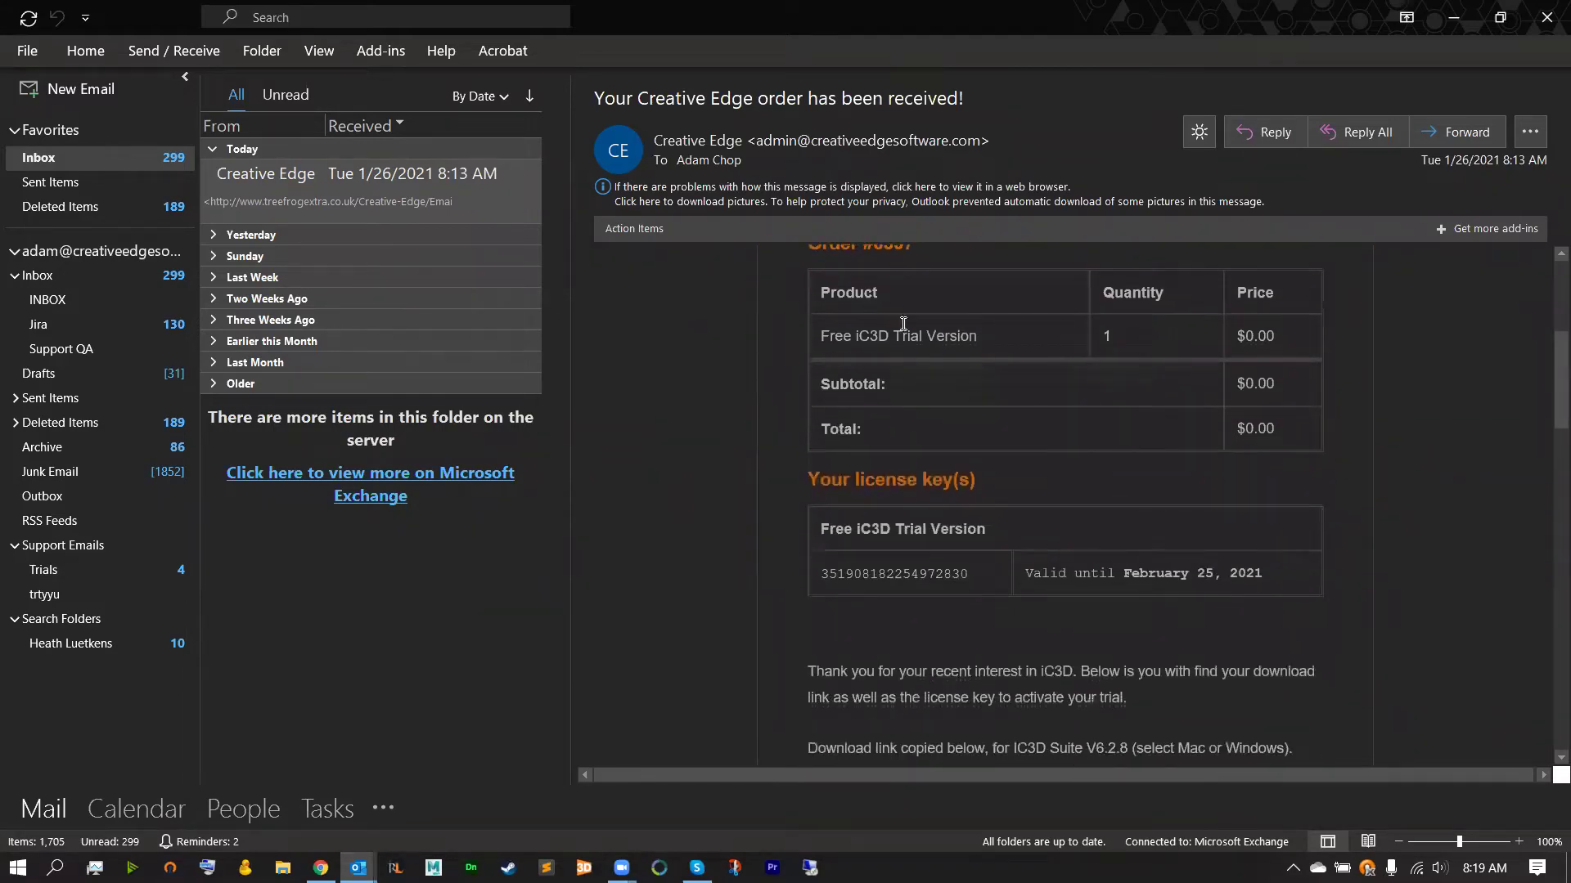
pyautogui.moveTo(821, 573); pyautogui.dragTo(975, 577)
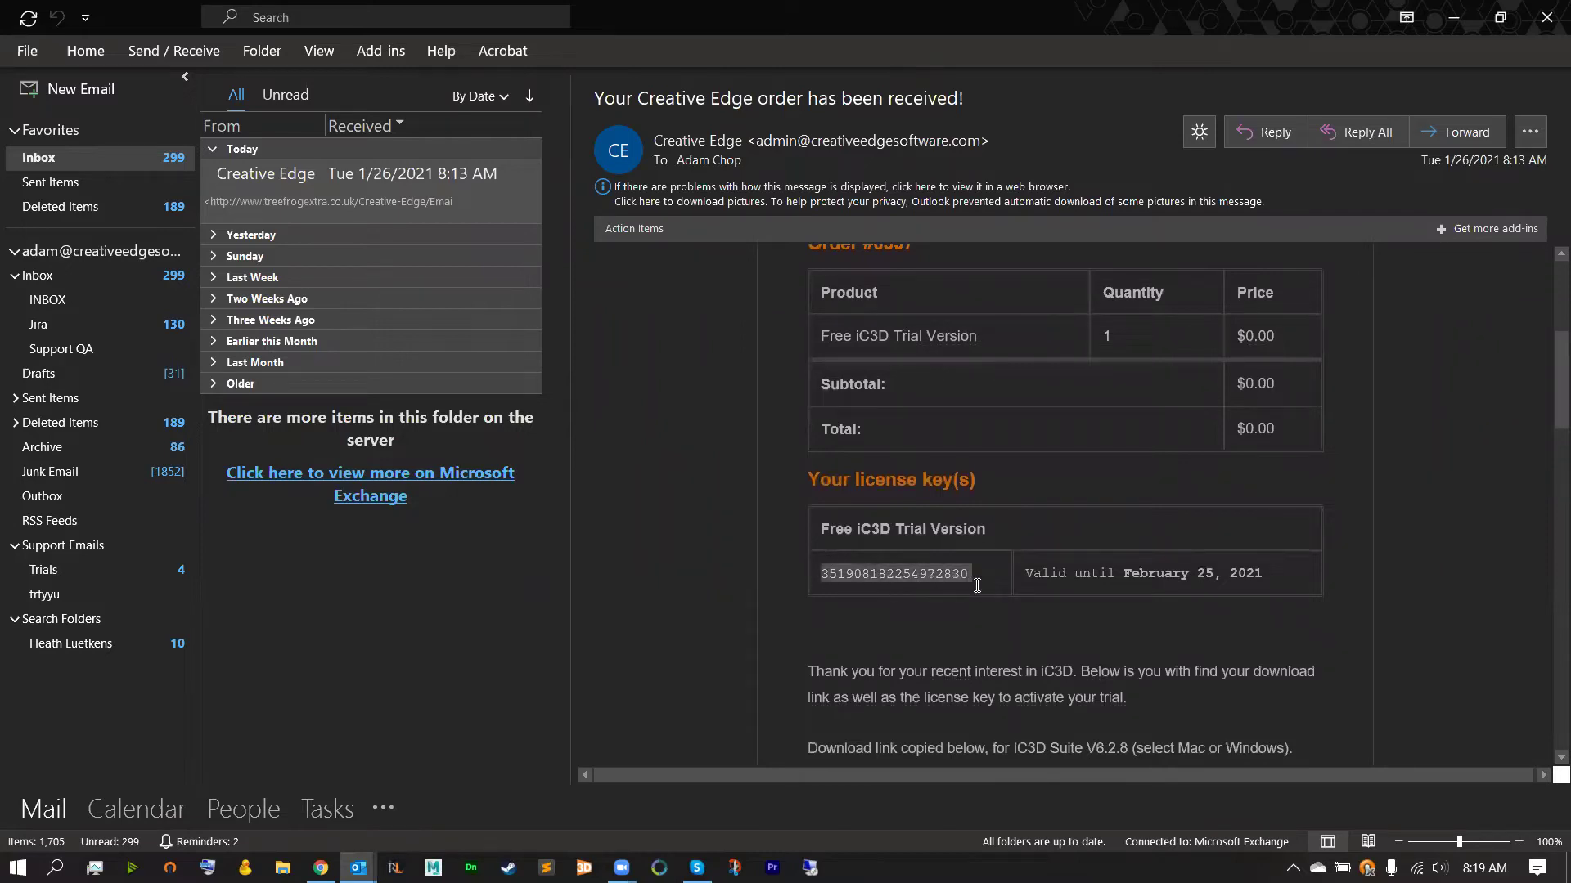
pyautogui.scroll(-2, 746, 524)
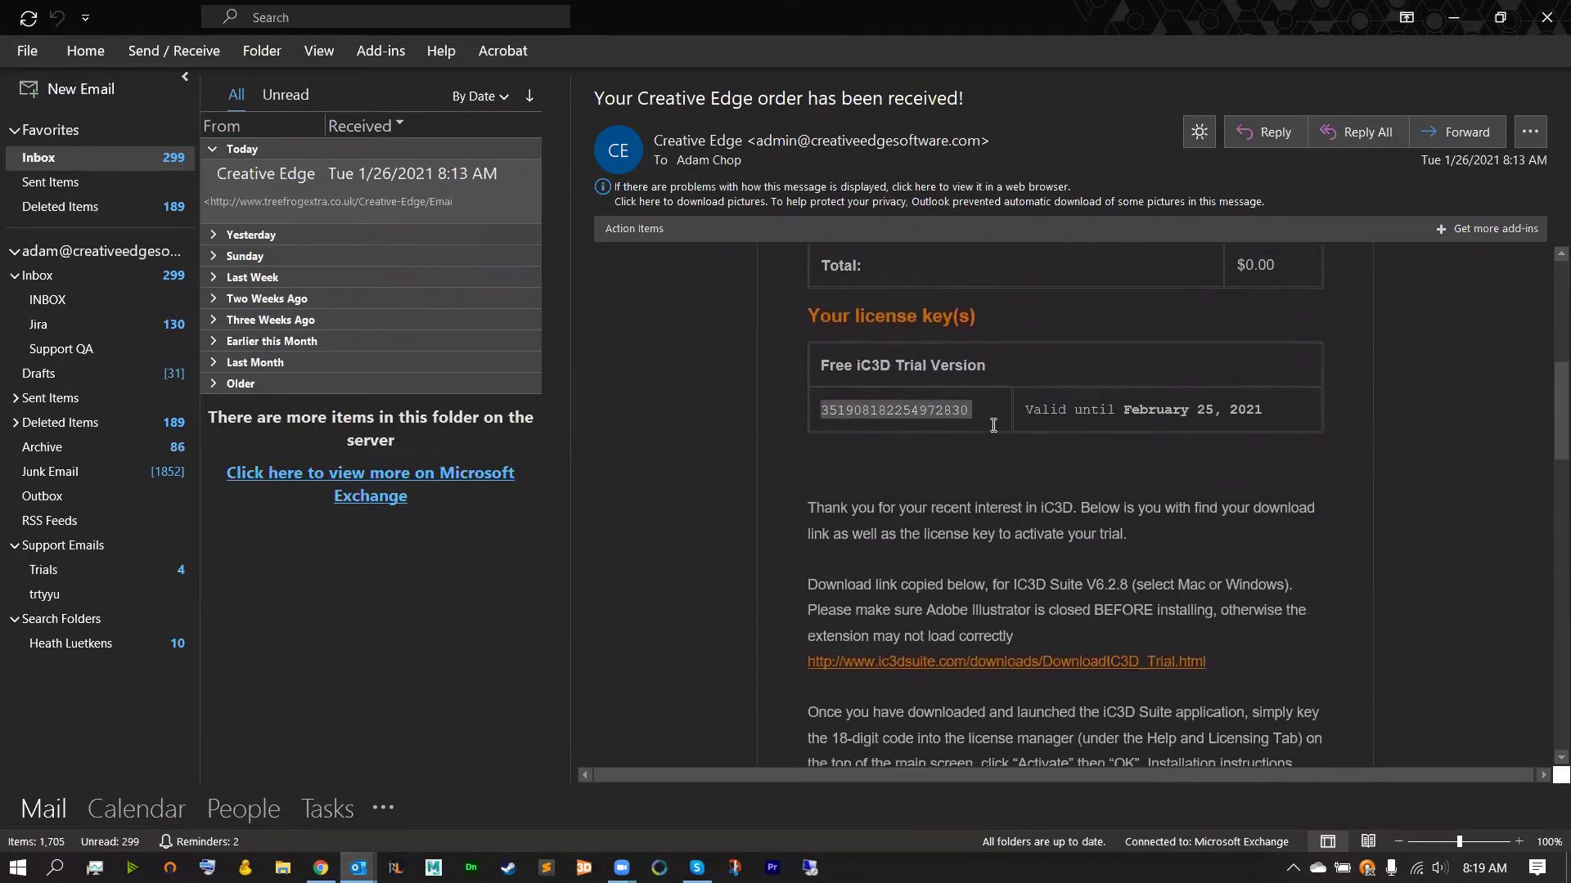
pyautogui.moveTo(1020, 411); pyautogui.dragTo(1116, 435)
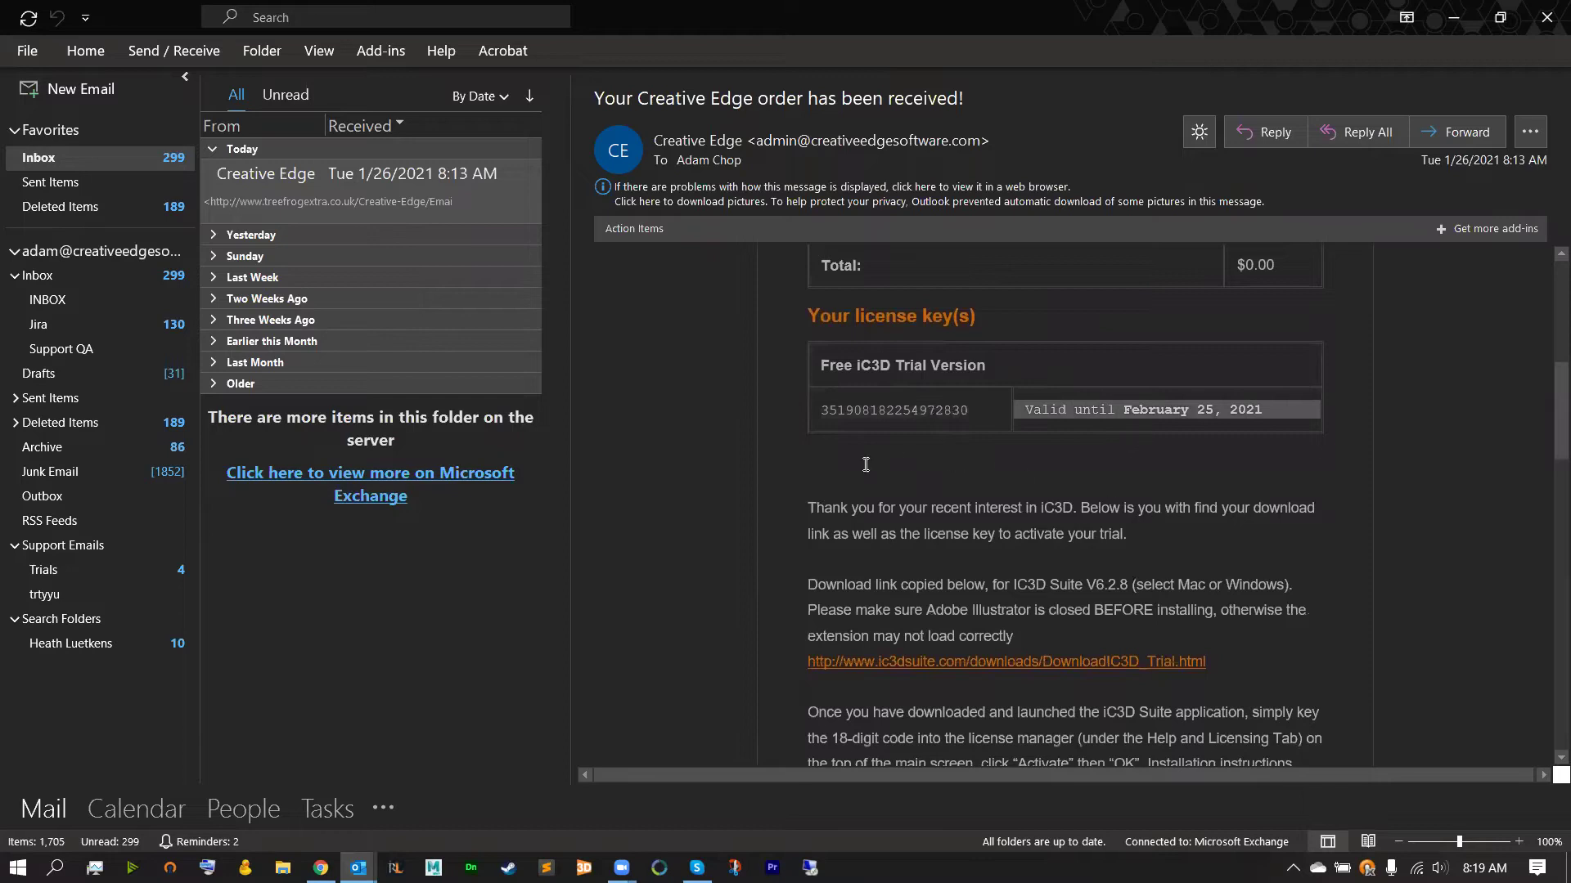
# Step: Open the iC3D trial download page from the e-mail and save the Windows installer to Downloads as iC3D-6_2_10-windows-install (1)
pyautogui.hotkey('ctrl', 'a')
pyautogui.scroll(-2, 769, 486)
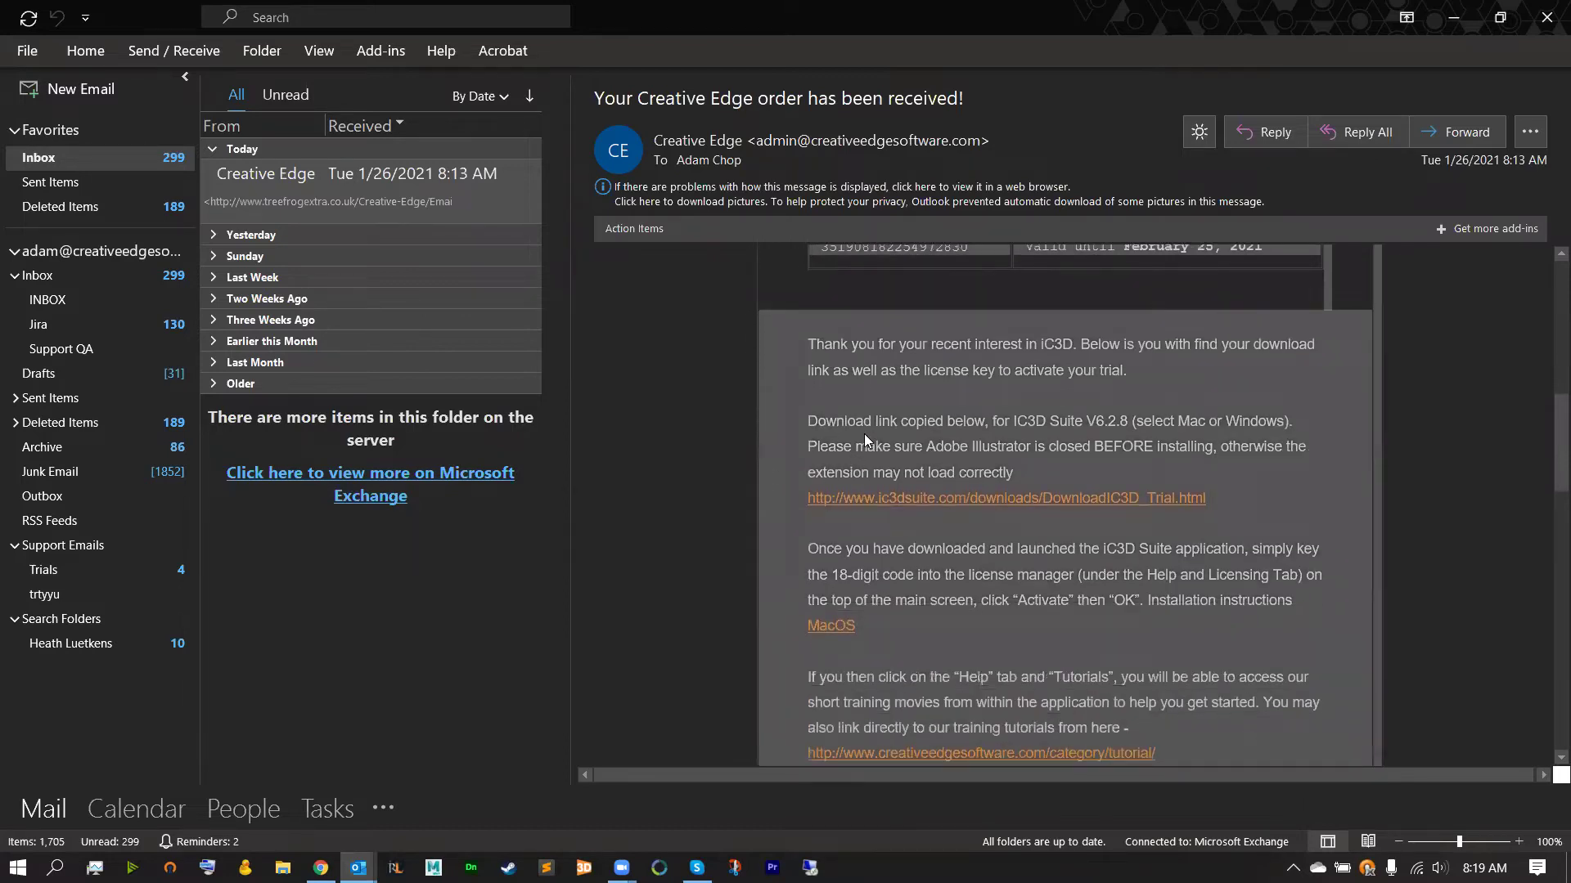
pyautogui.click(946, 435)
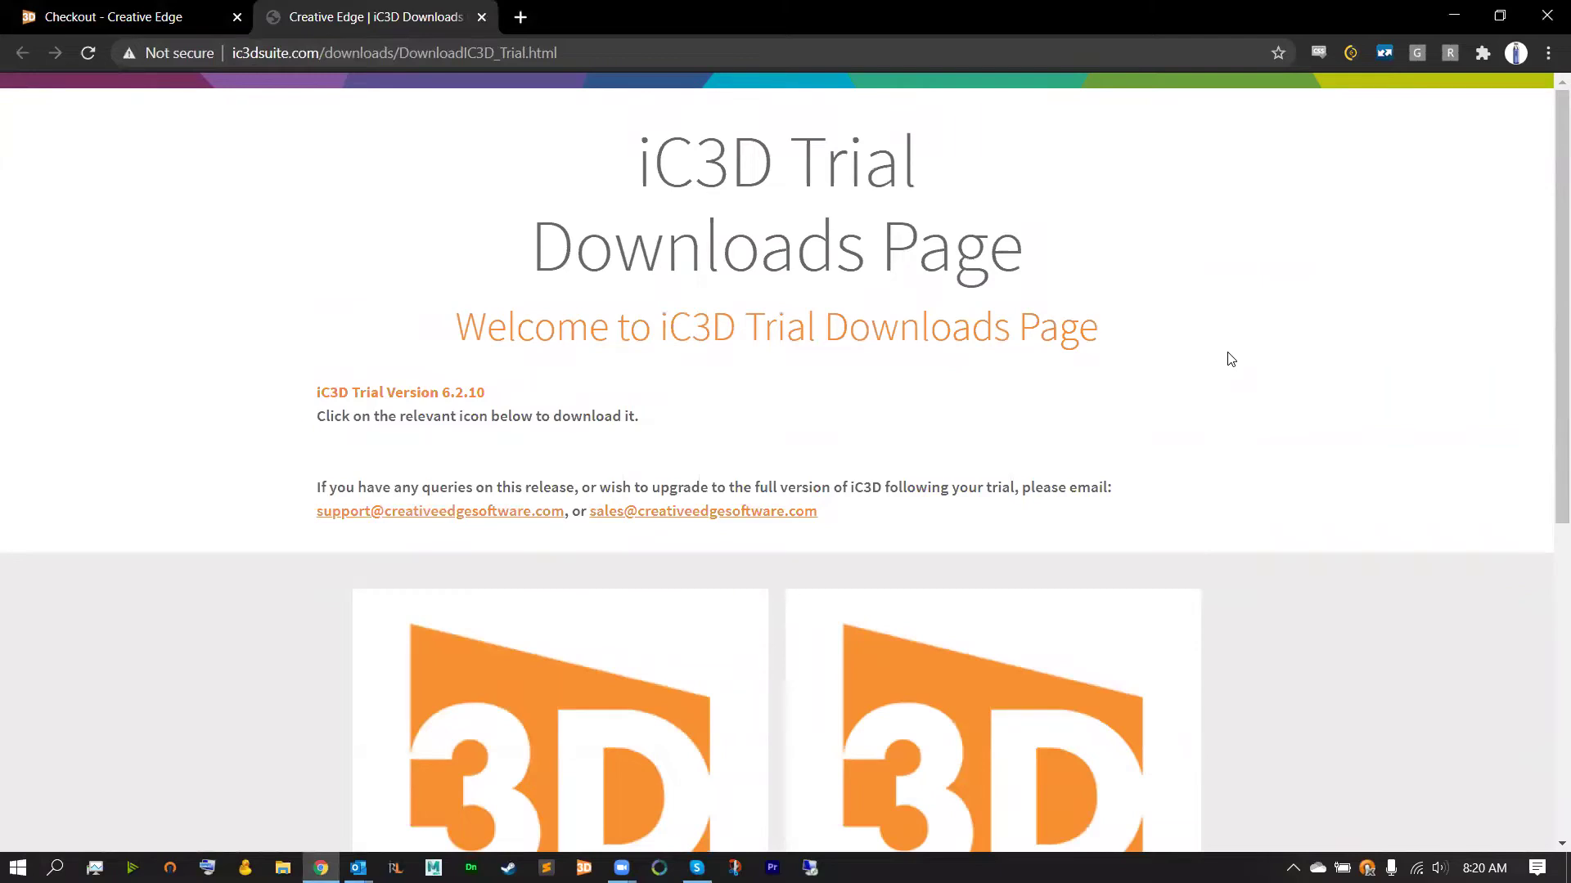
pyautogui.scroll(-5, 1228, 355)
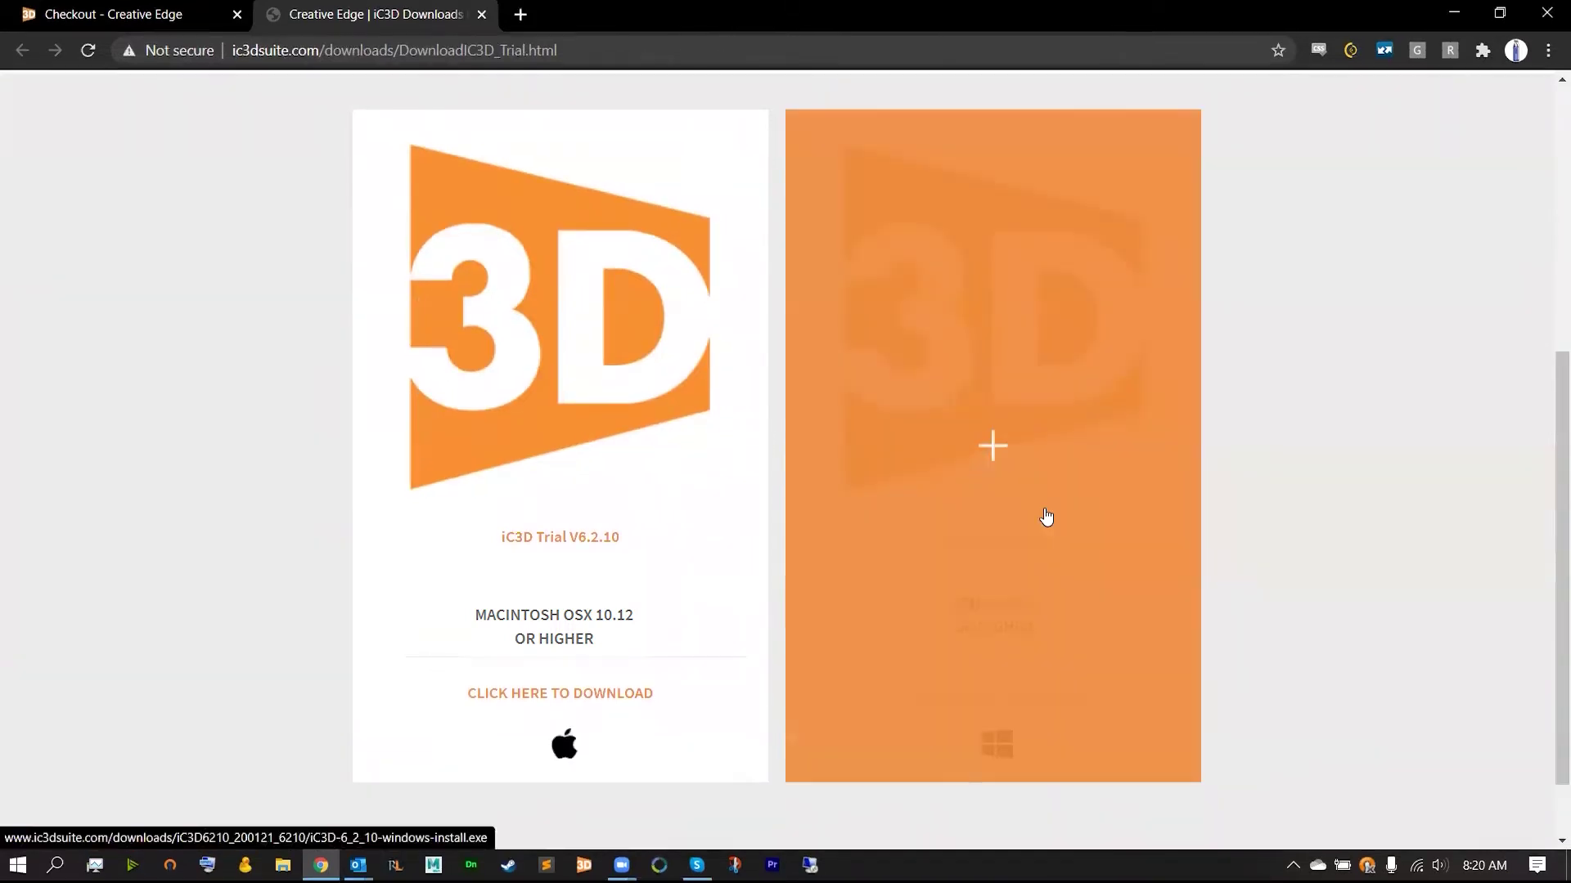
pyautogui.click(1045, 510)
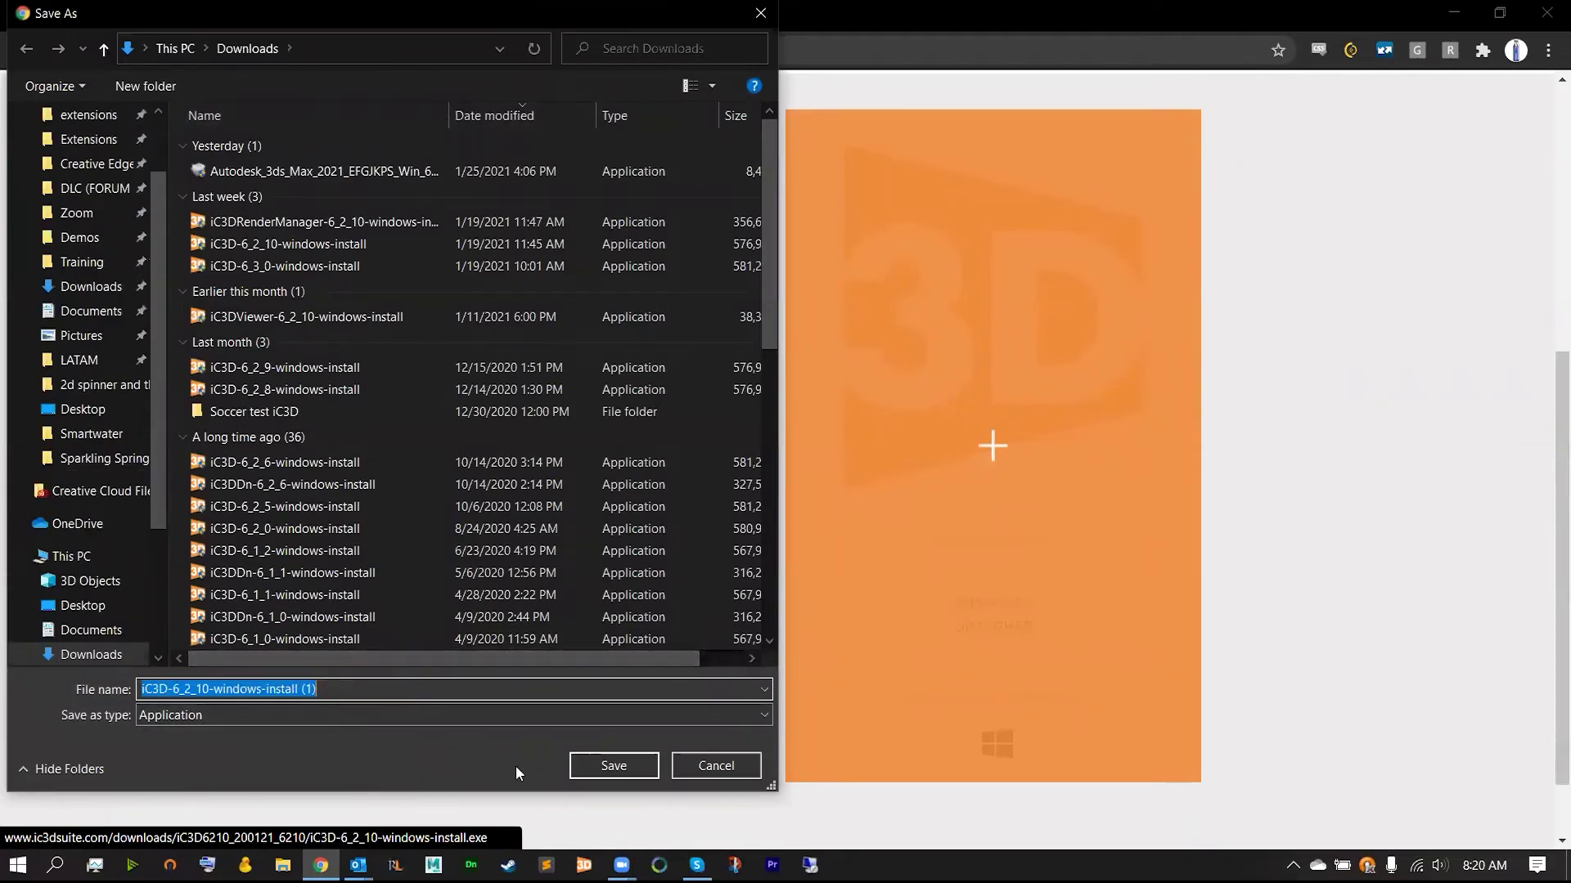
pyautogui.click(609, 769)
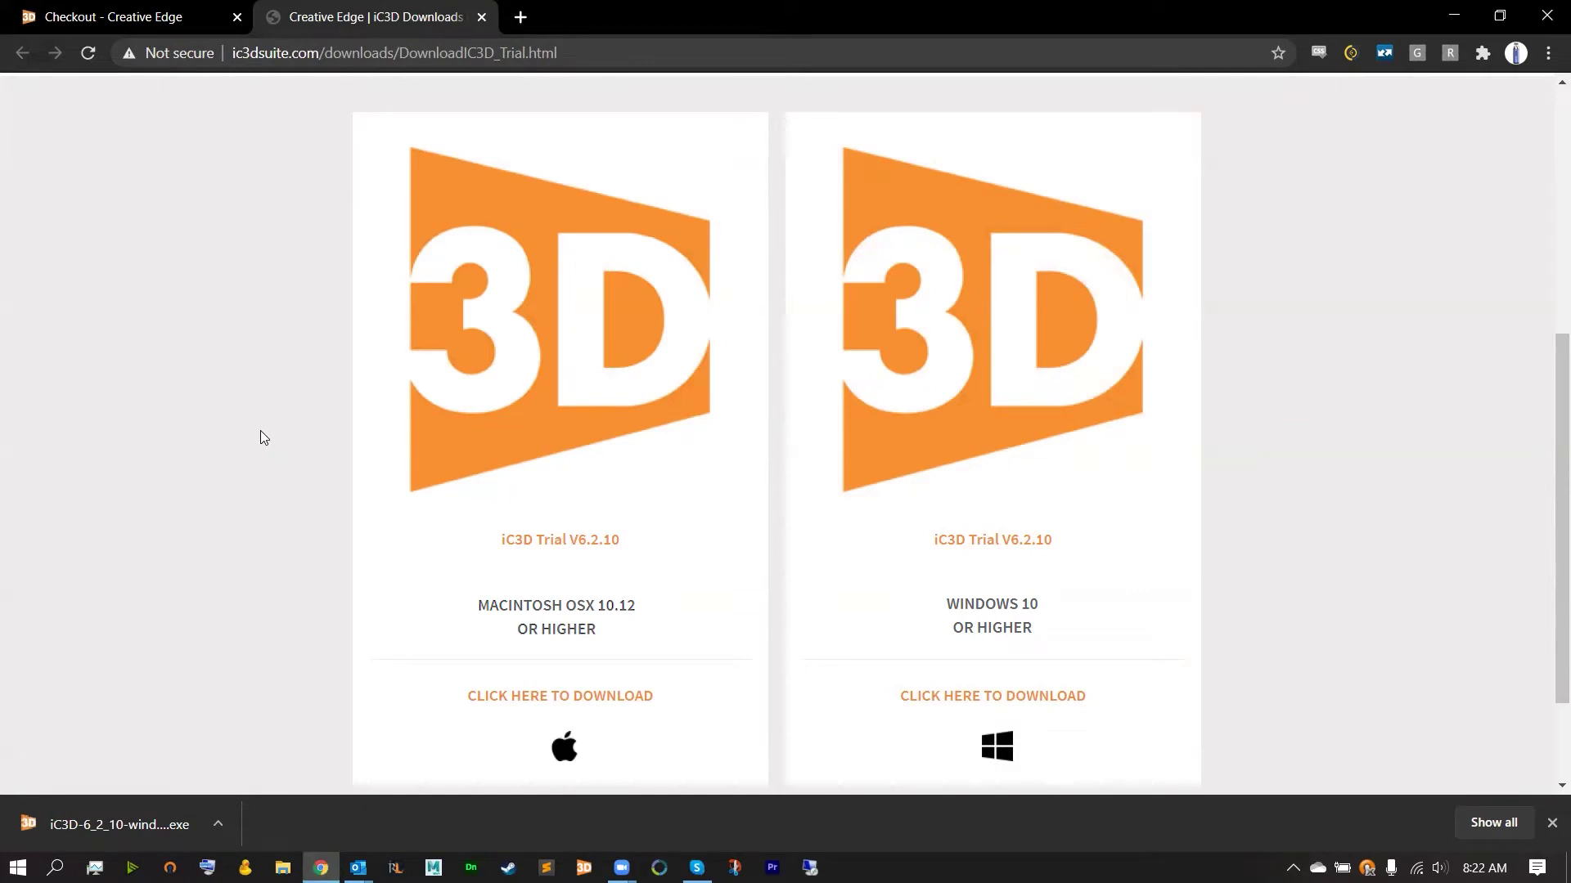
# Step: Run the downloaded Windows installer despite the SmartScreen block and minimize the browser window
pyautogui.click(127, 815)
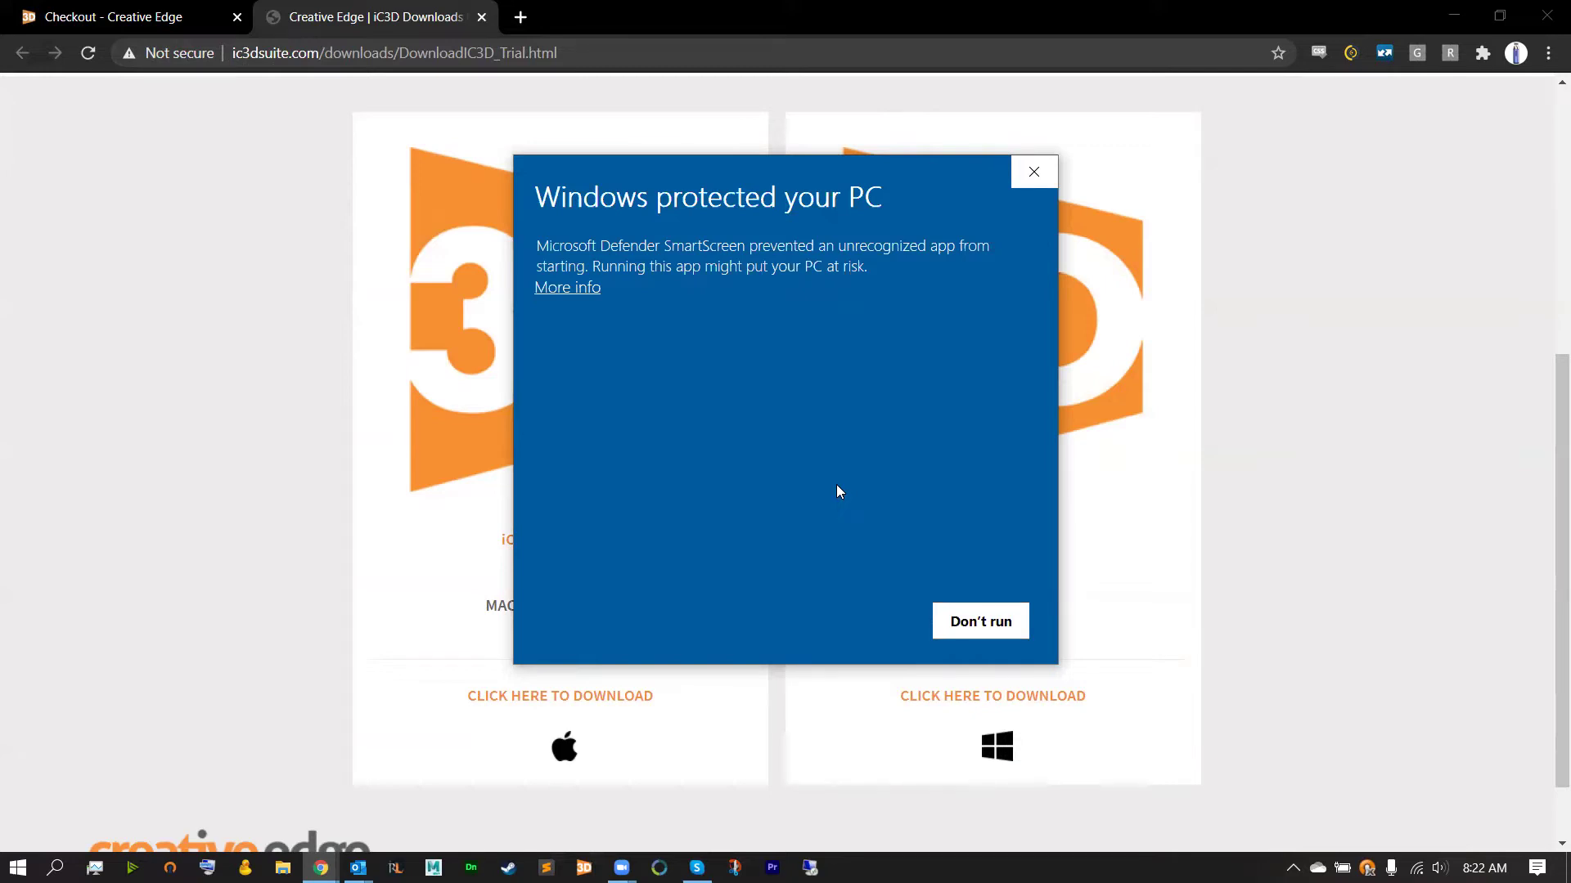
pyautogui.click(570, 289)
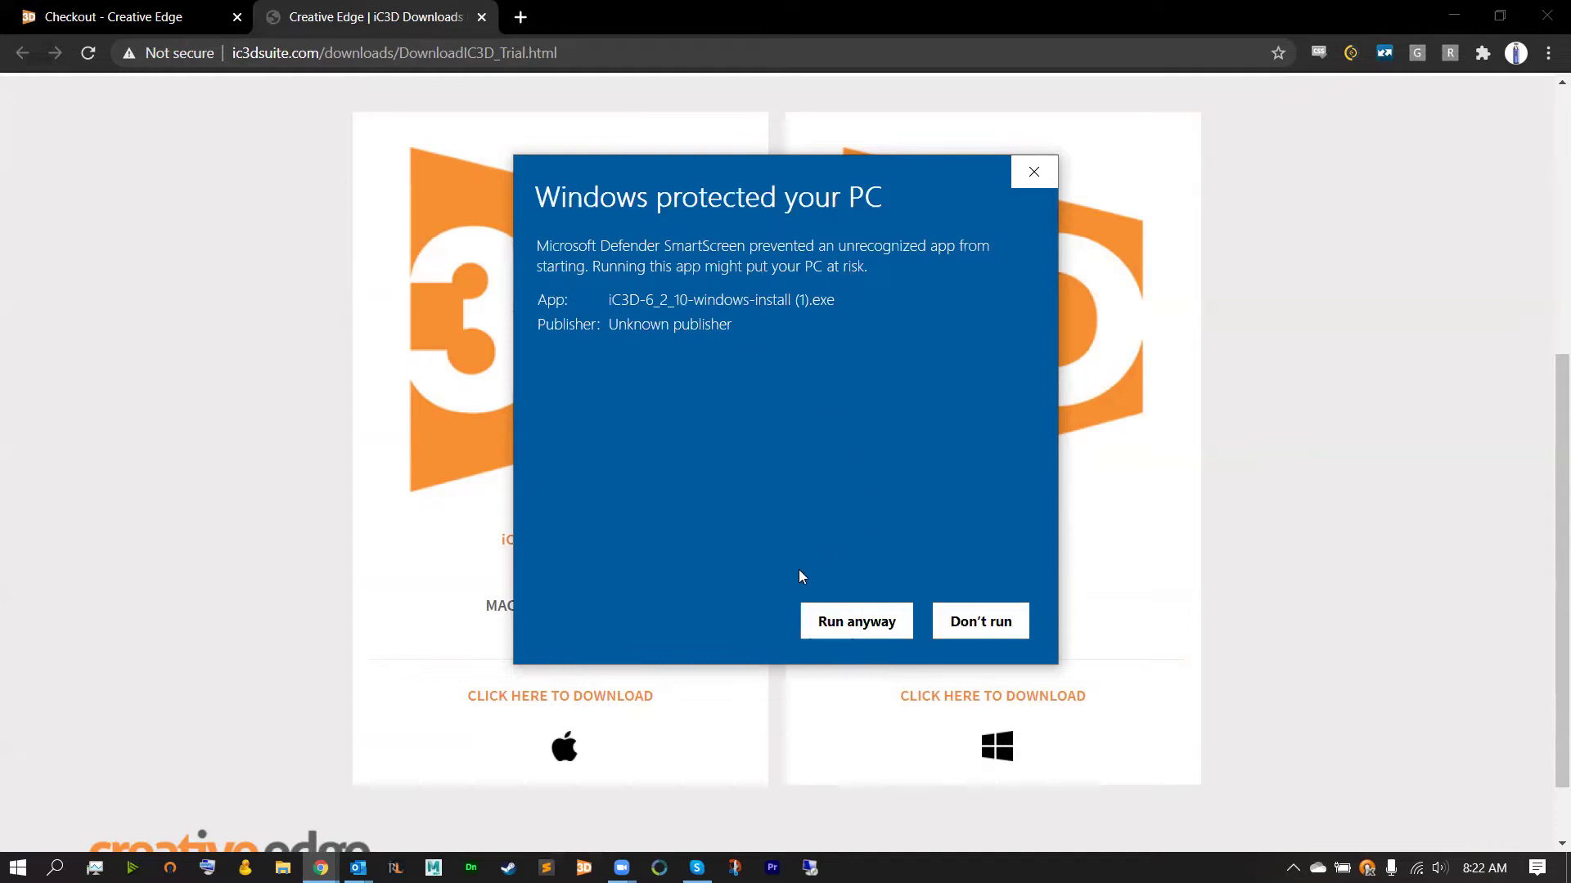
pyautogui.click(848, 624)
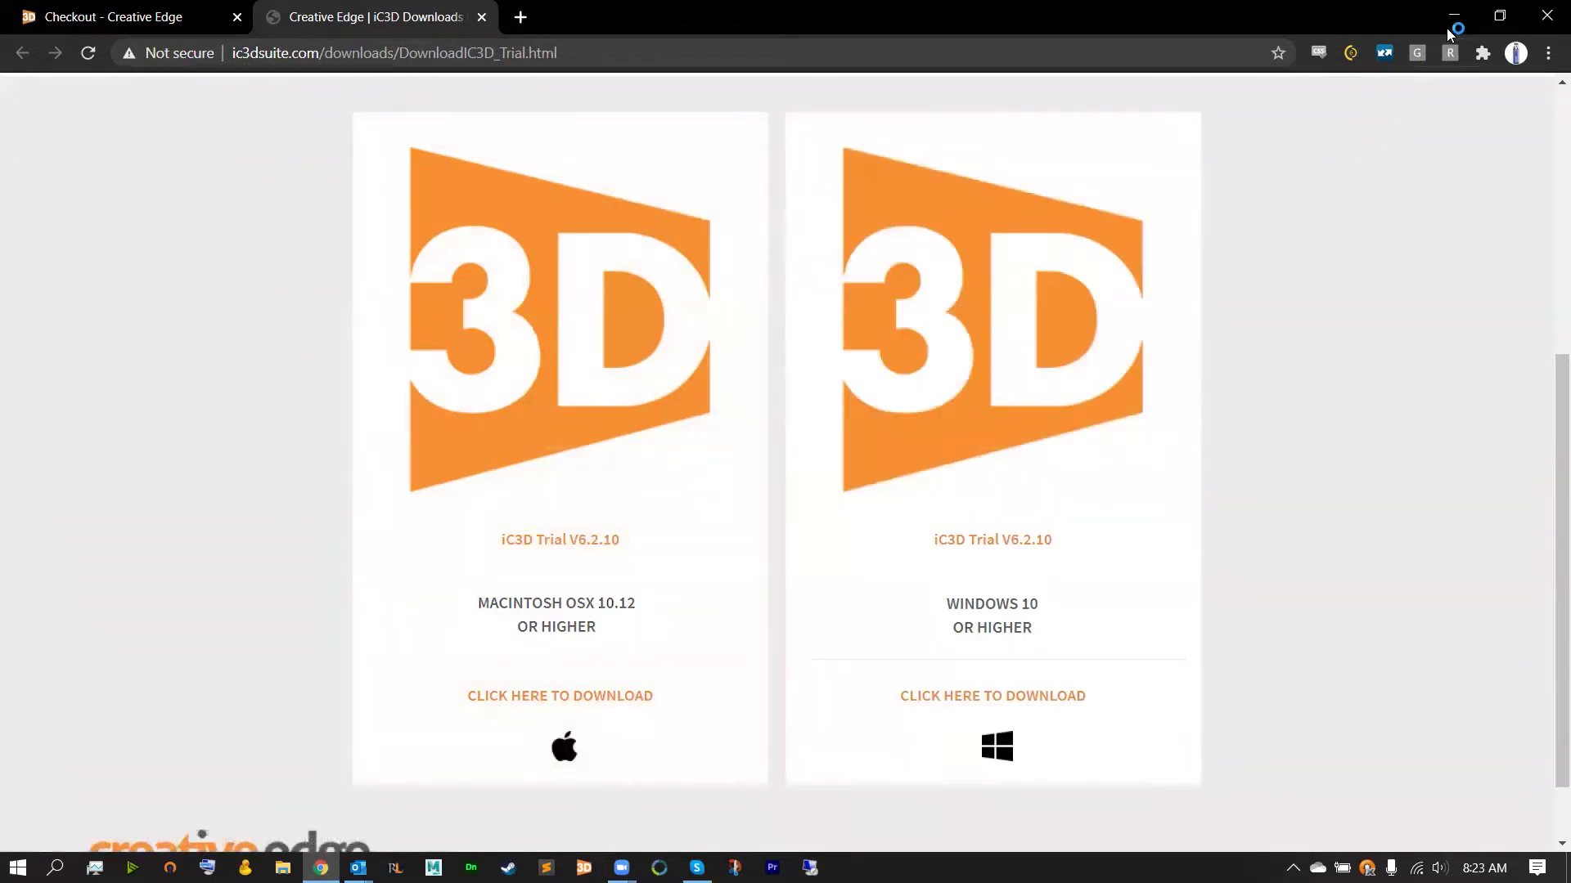
pyautogui.click(1454, 17)
pyautogui.click(1456, 16)
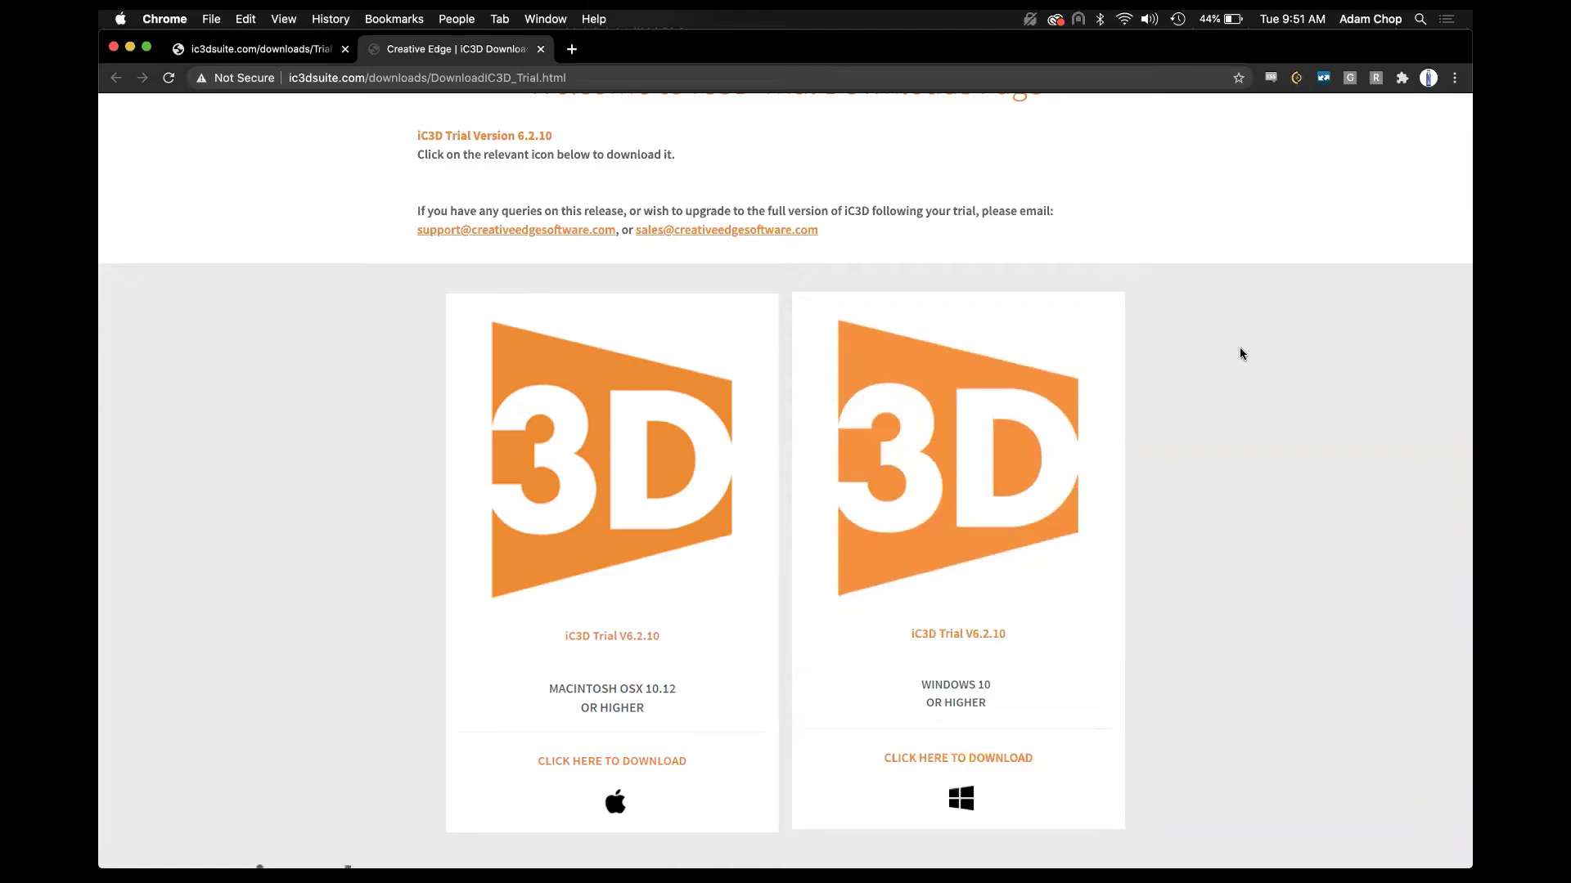
# Step: Download the Macintosh version of the iC3D trial and save iC3D-6_2_10-osx-install as a disk image in Downloads
pyautogui.click(875, 490)
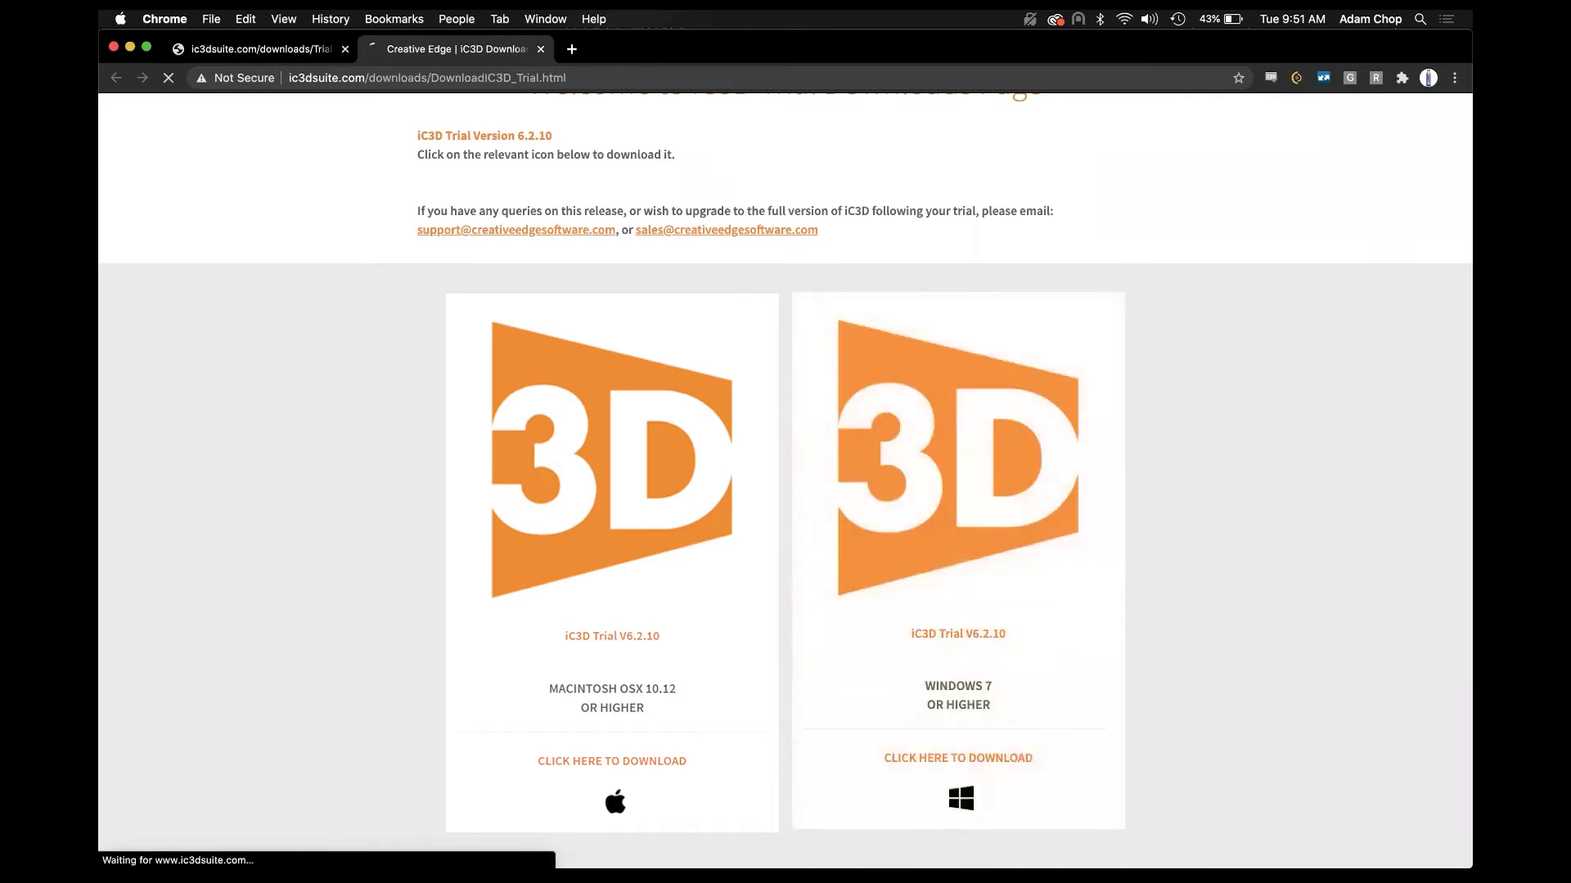
pyautogui.click(709, 501)
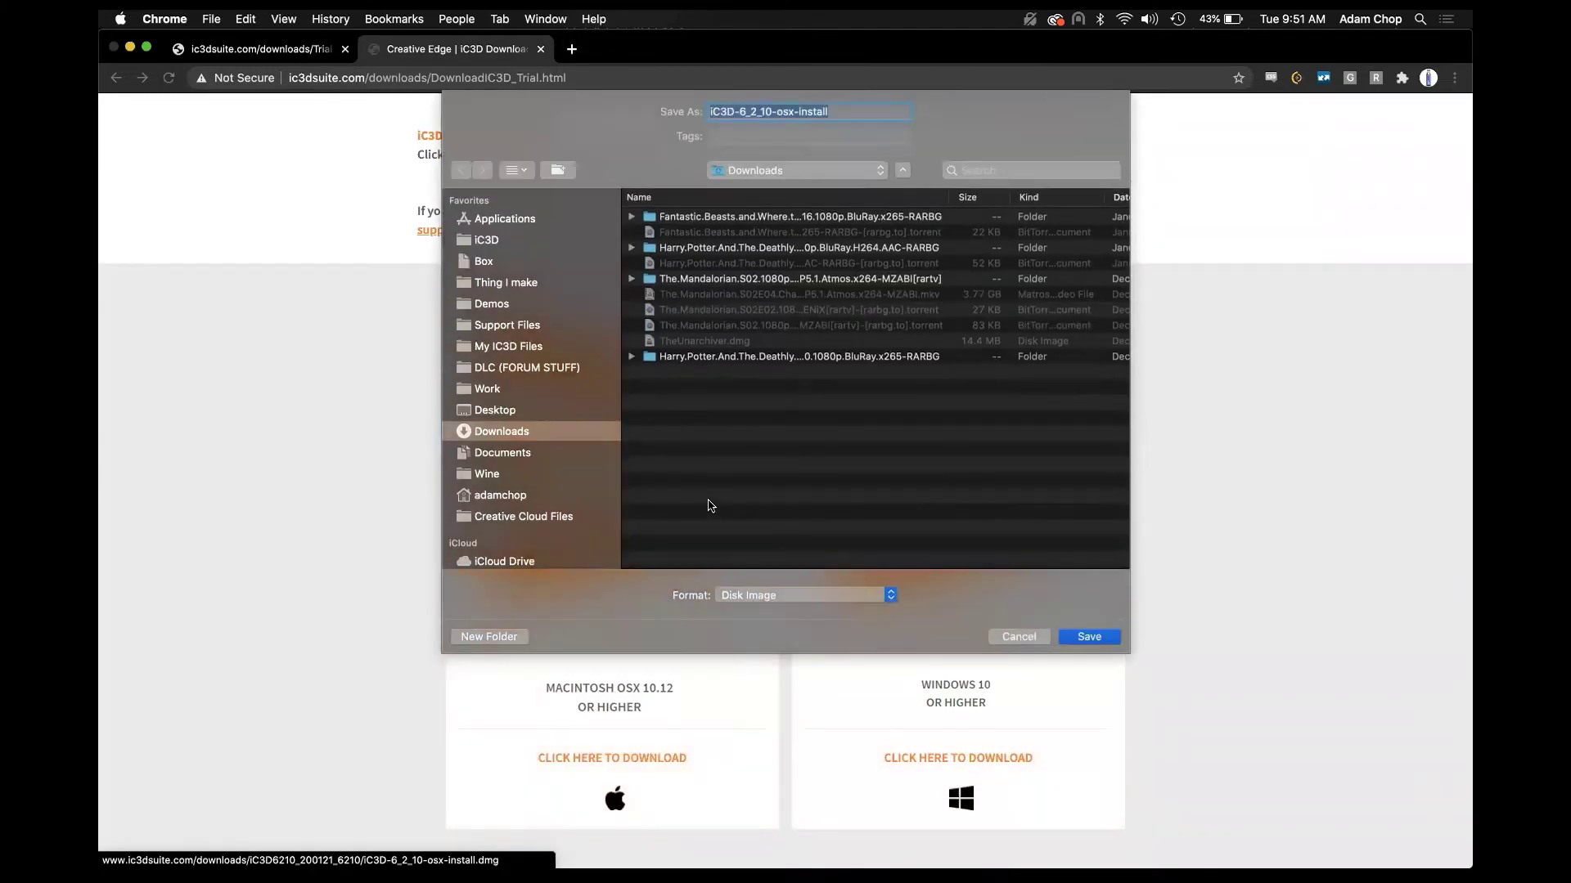
pyautogui.click(1080, 636)
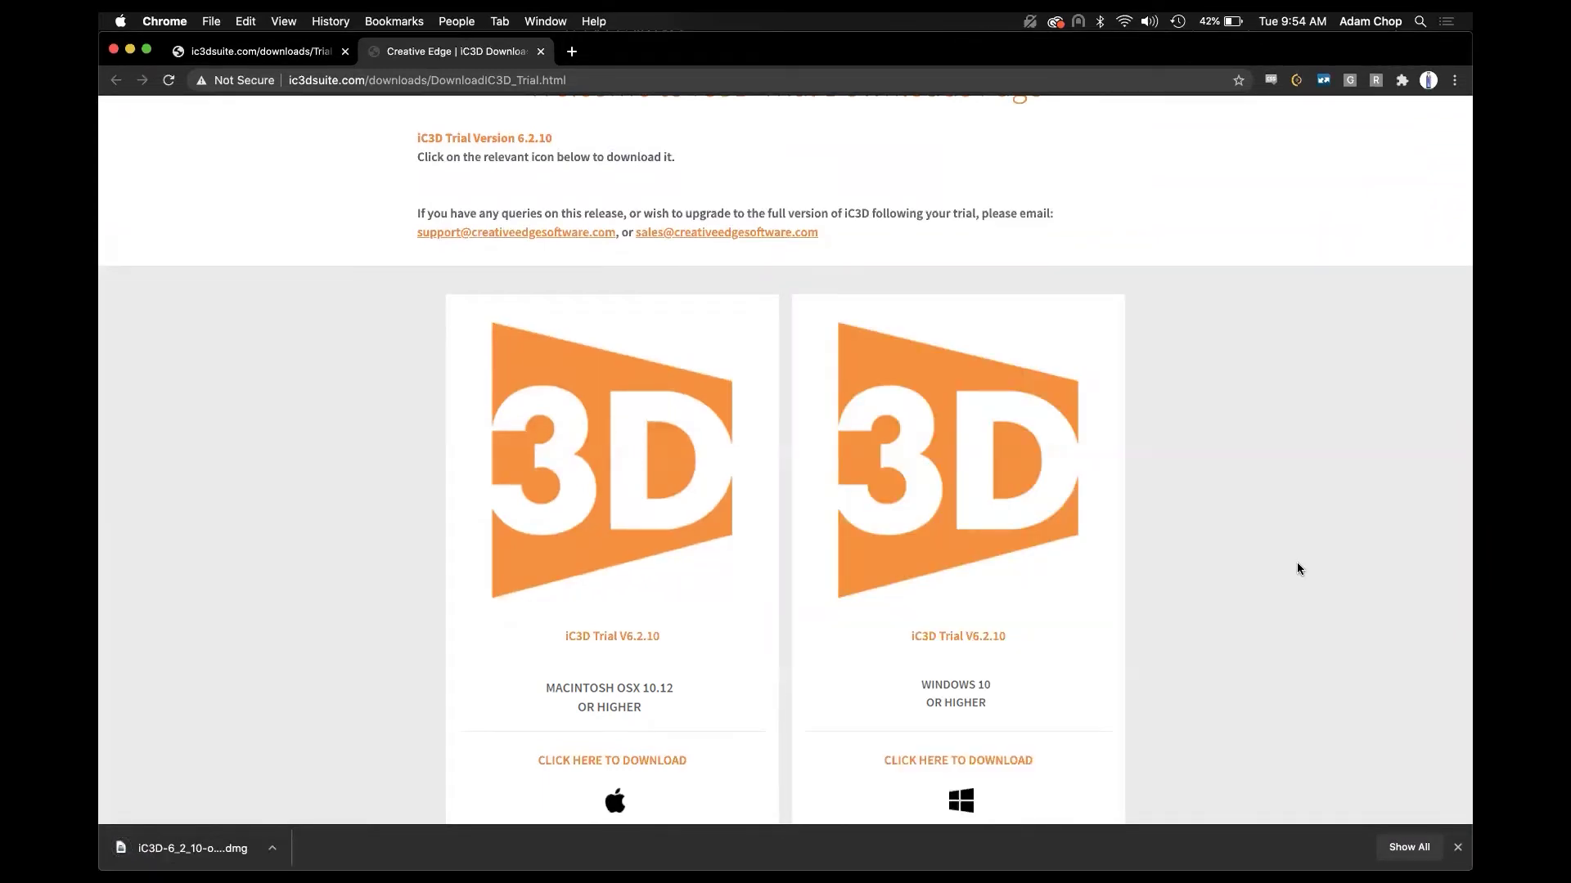
# Step: Open the downloaded macOS disk image and try to launch iC3D-6_2_10-osx-install
pyautogui.click(160, 849)
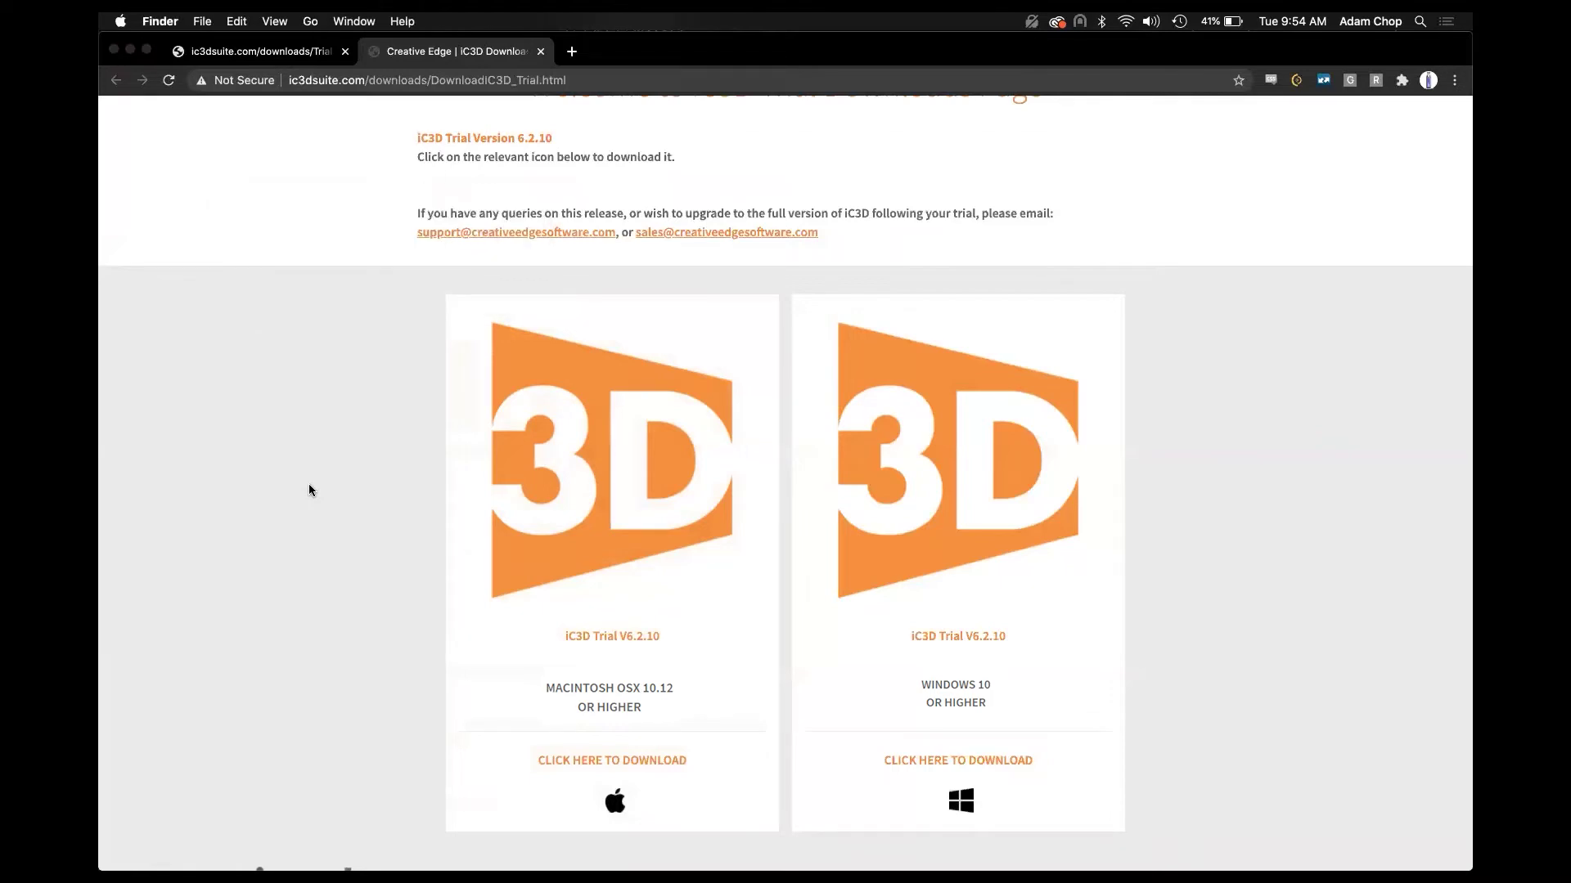
pyautogui.moveTo(540, 209); pyautogui.dragTo(537, 213)
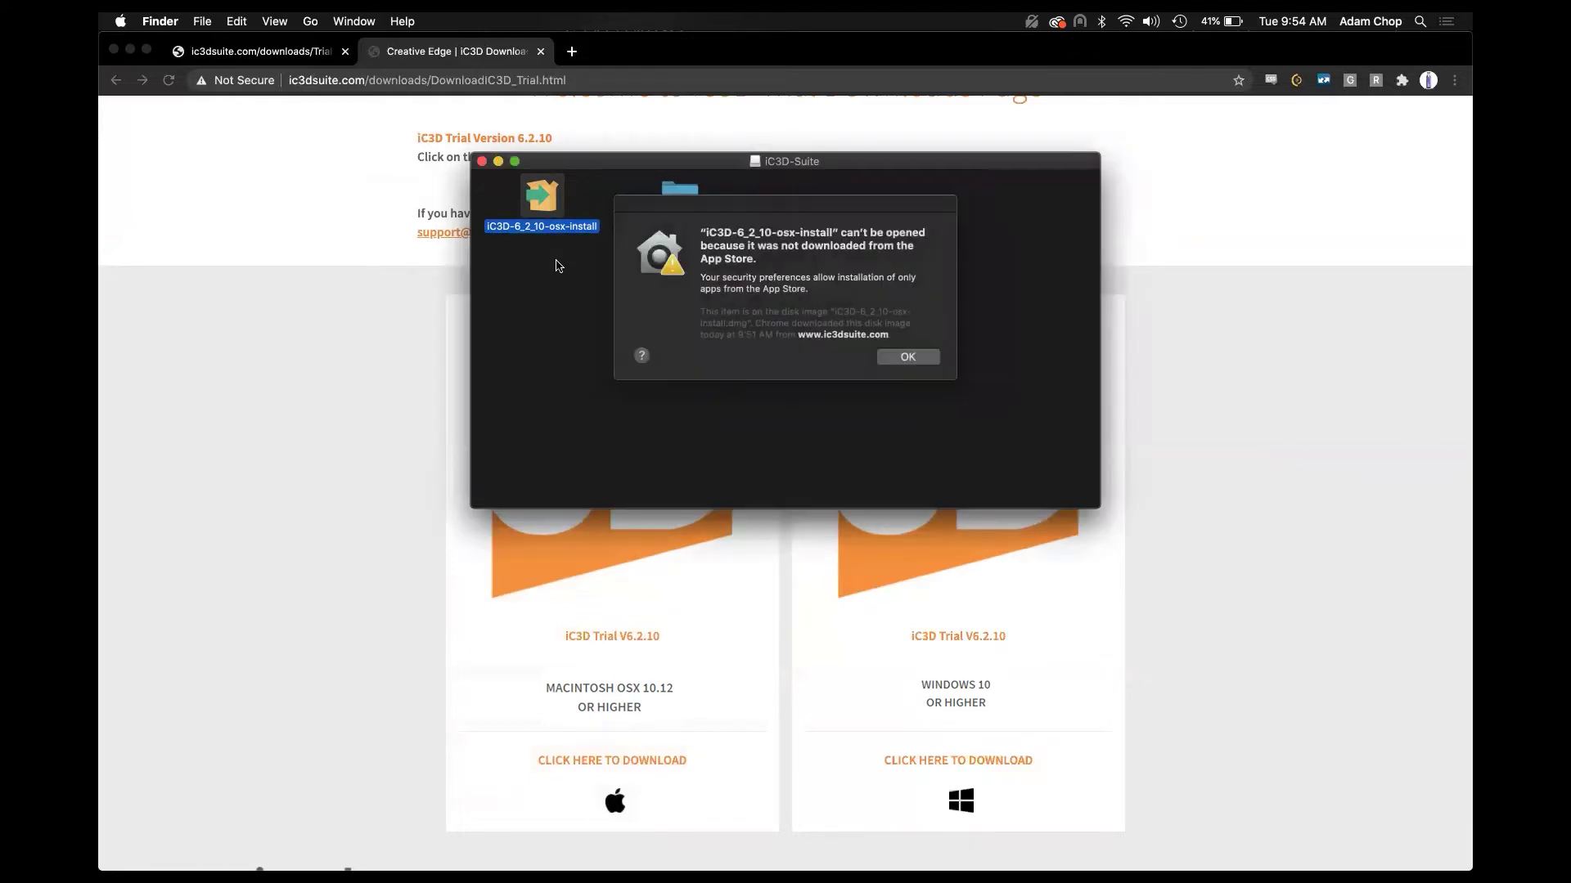
pyautogui.click(843, 227)
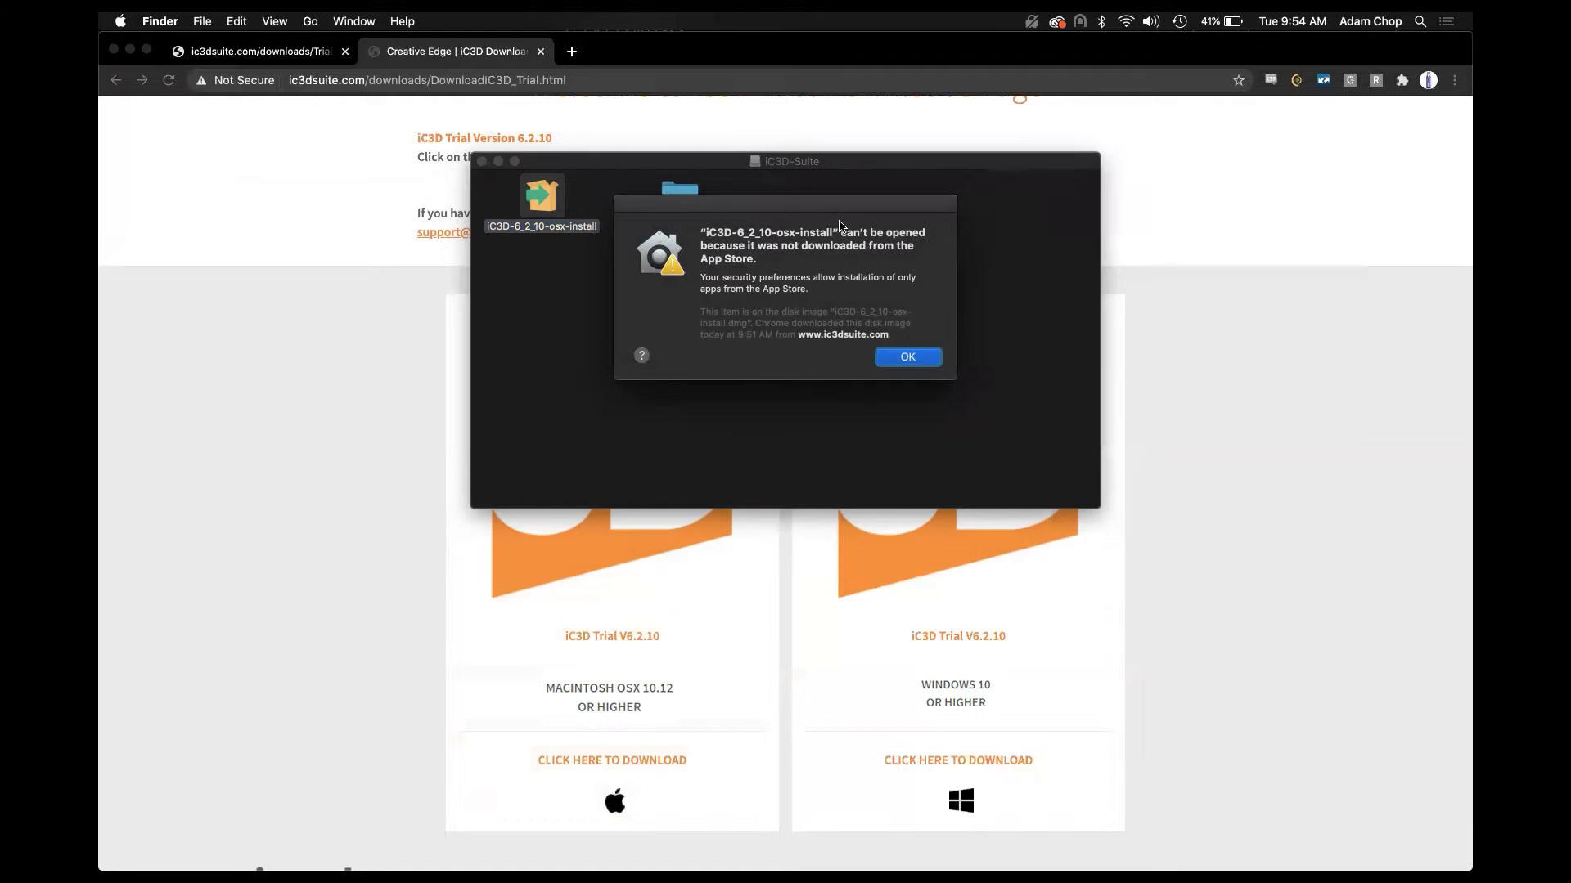
pyautogui.moveTo(815, 202); pyautogui.dragTo(799, 202)
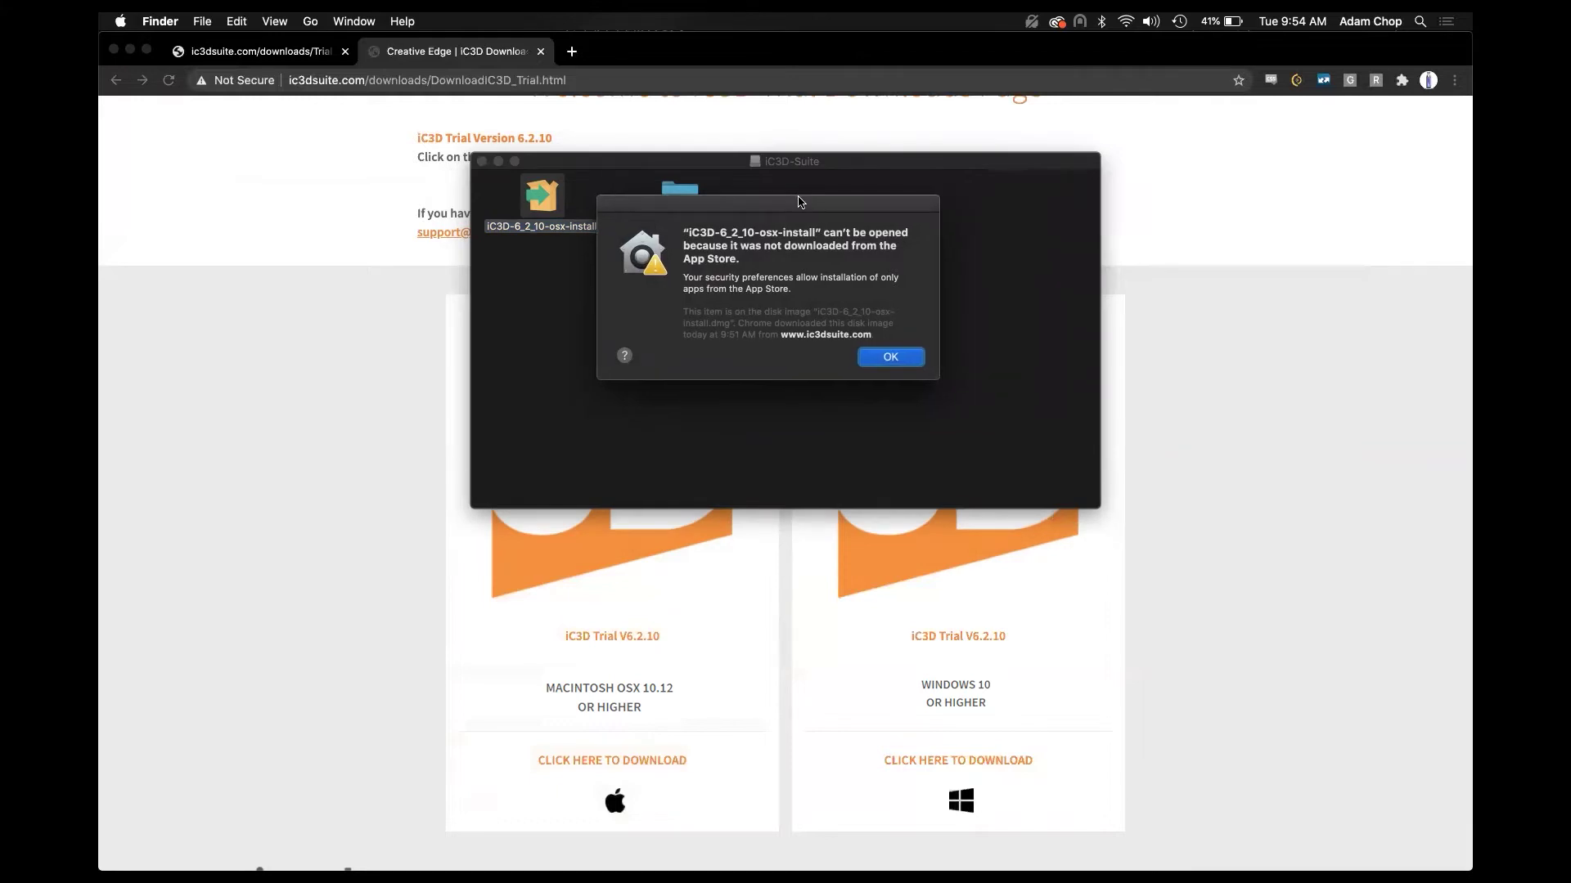
# Step: Find System Preferences with a Spotlight search for "prefer" and open its Security & Privacy settings
pyautogui.click(1421, 20)
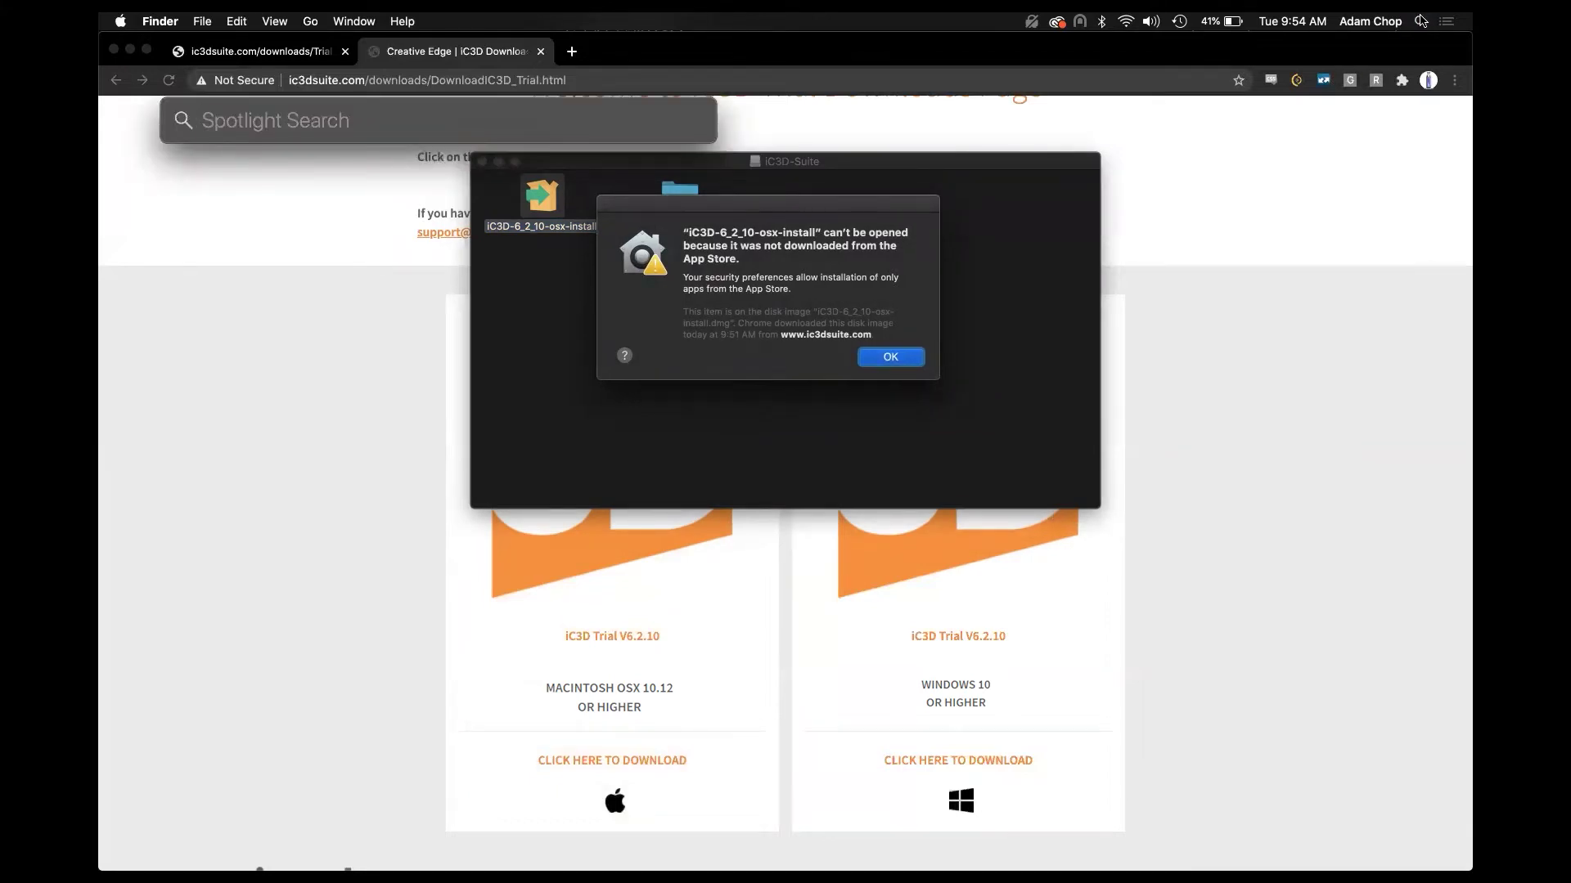
pyautogui.write('secu')
pyautogui.press('BackSpace')
pyautogui.press('BackSpace')
pyautogui.press('BackSpace')
pyautogui.write('y')
pyautogui.press('BackSpace')
pyautogui.press('BackSpace')
pyautogui.press('BackSpace')
pyautogui.write('prefer')
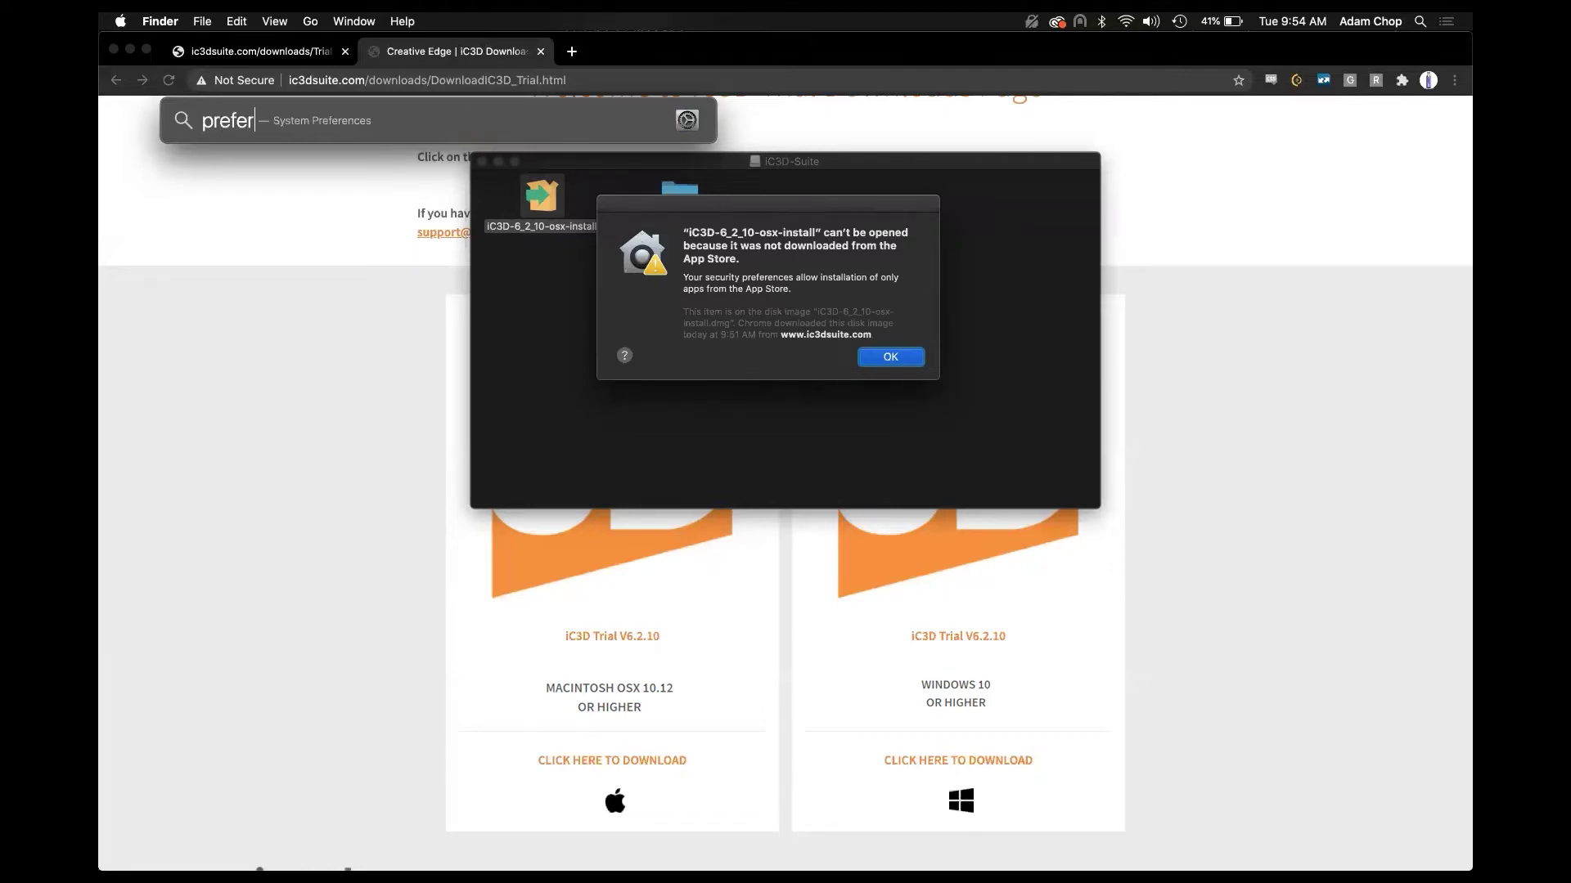
pyautogui.press('Return')
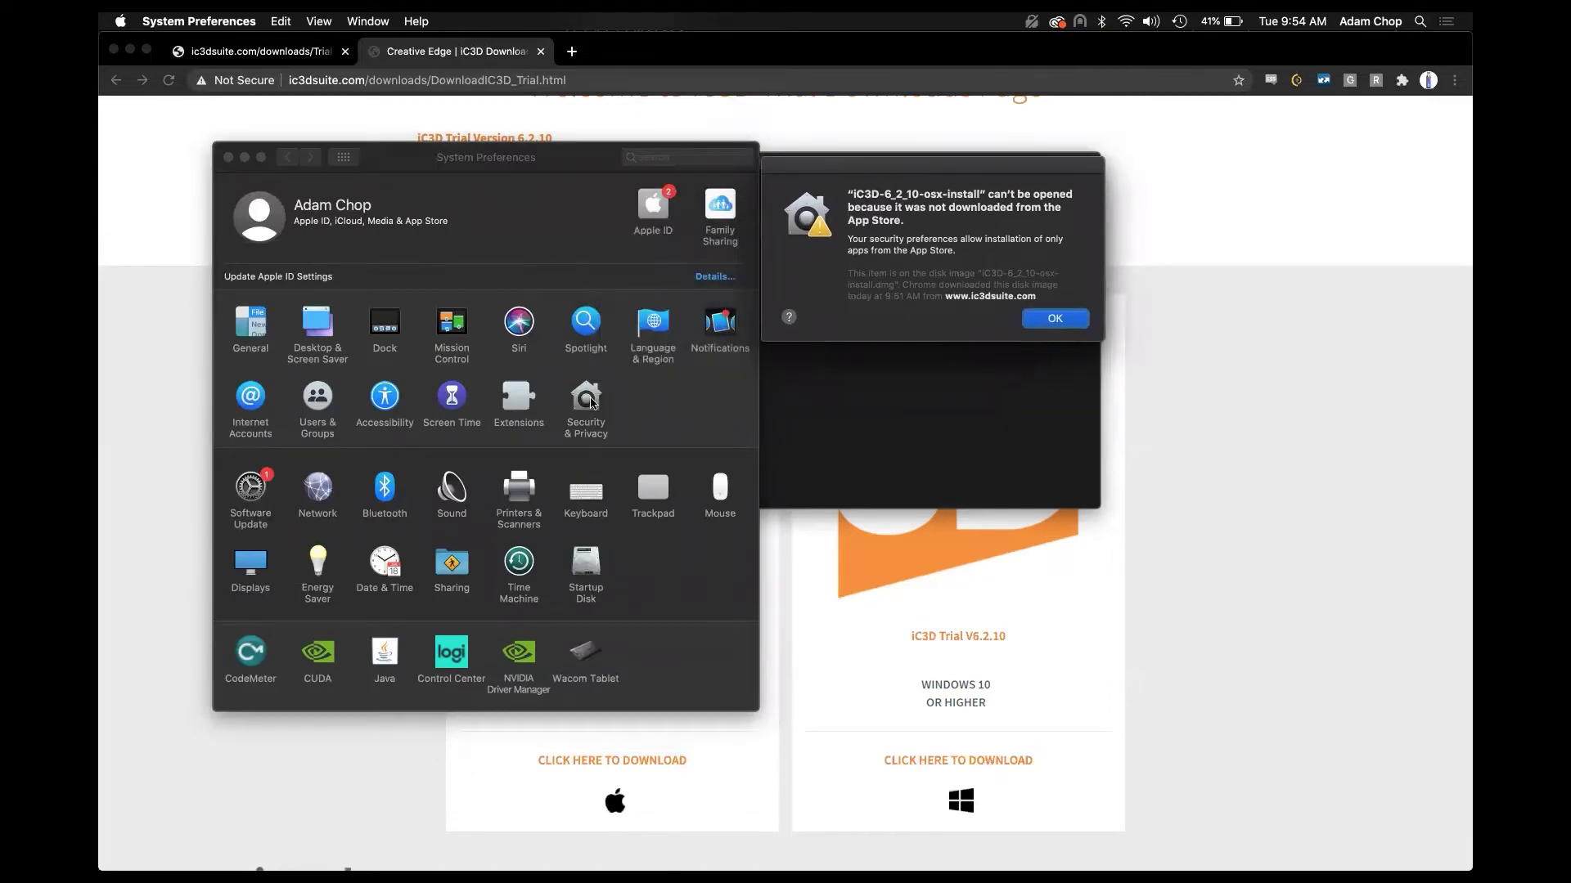
pyautogui.click(588, 396)
pyautogui.click(588, 397)
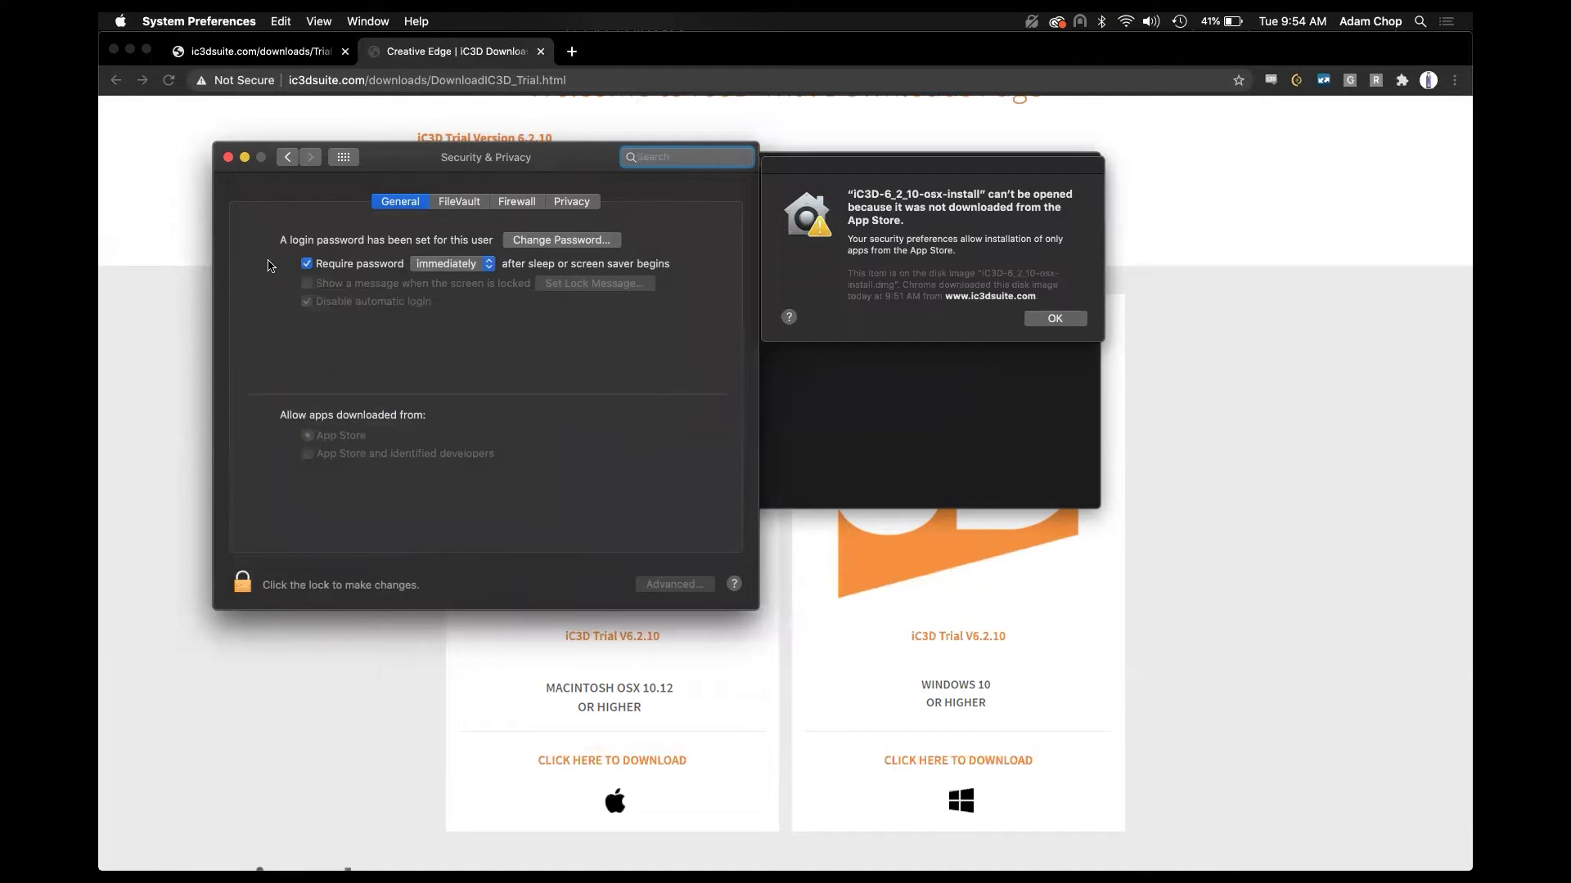
# Step: Unlock the Security & Privacy settings for changes by entering the account password
pyautogui.click(238, 586)
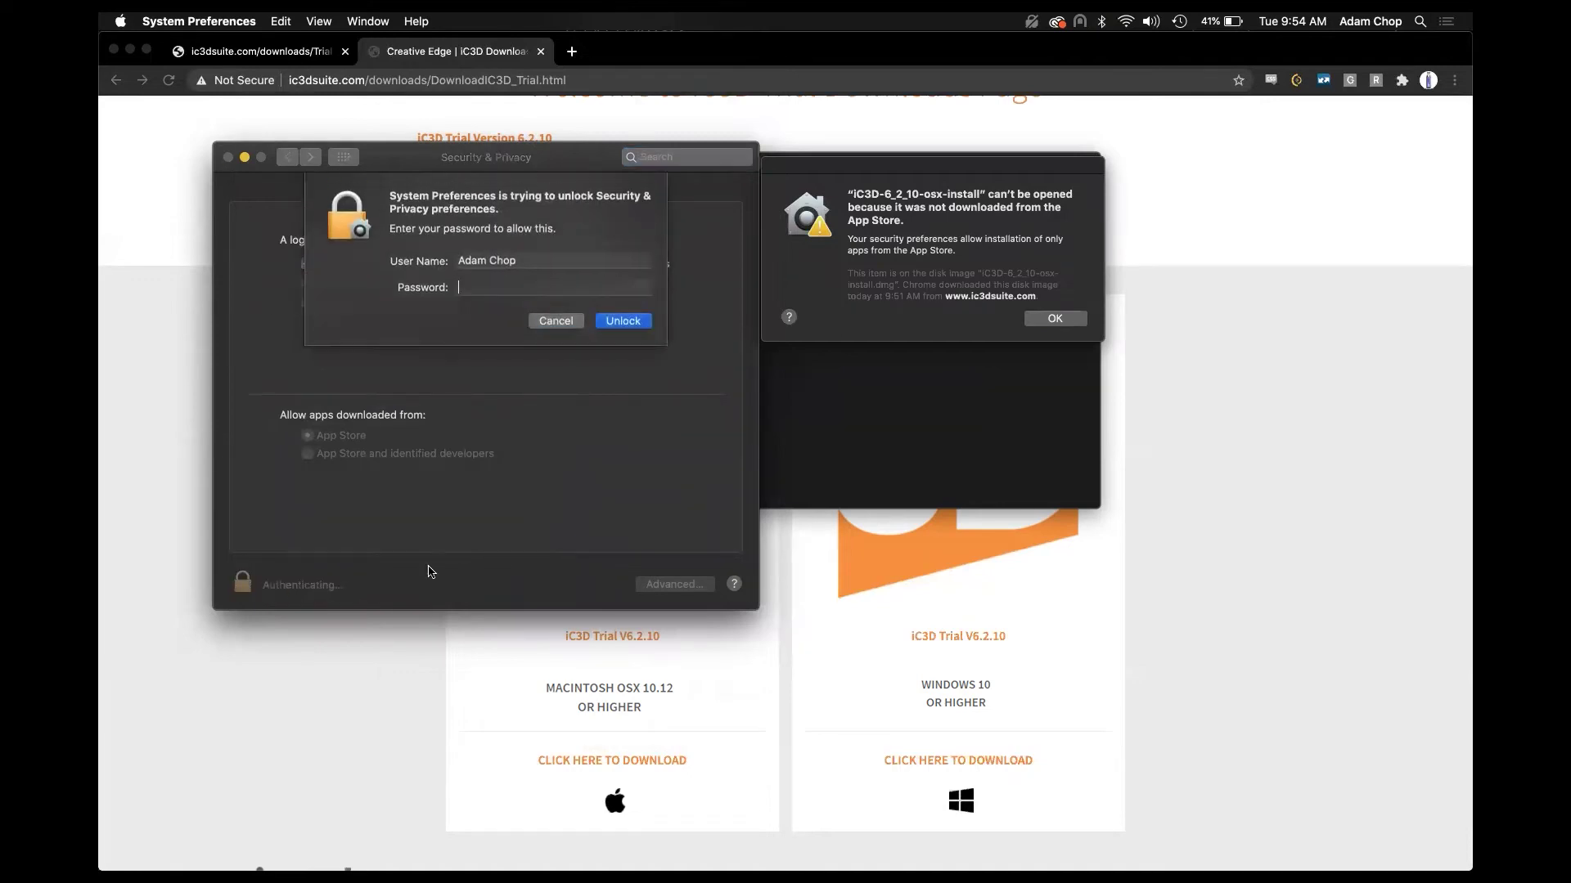
pyautogui.write('•••••••••••')
pyautogui.press('Return')
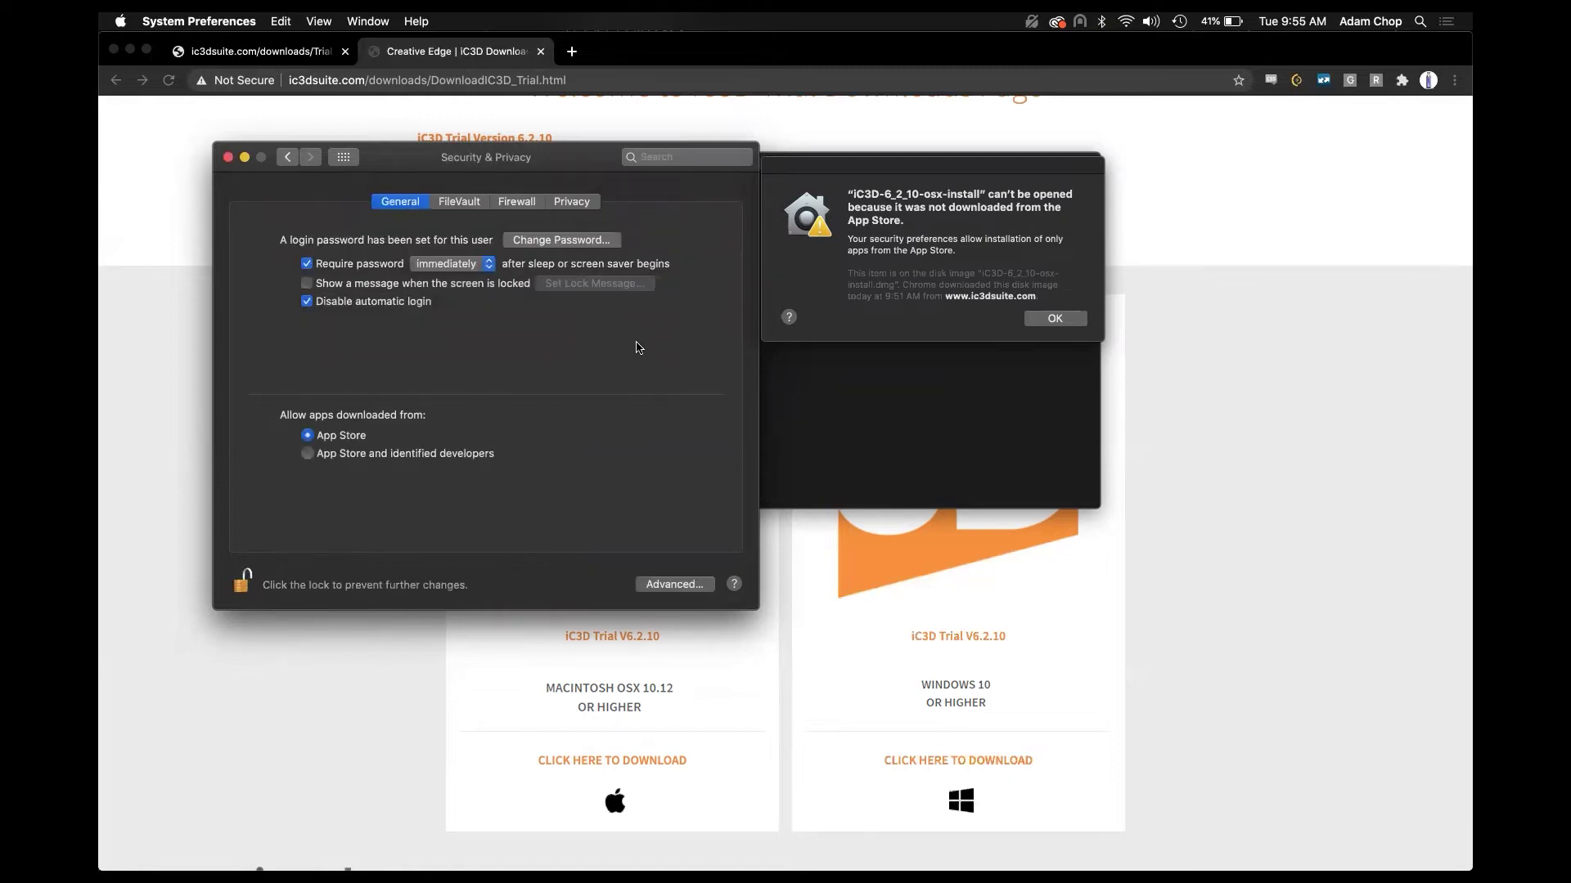
# Step: Dismiss the installer warning, allow the blocked iC3D-6_2_10-osx-install to open anyway, and launch it from the iC3D-Suite disk image
pyautogui.click(1054, 318)
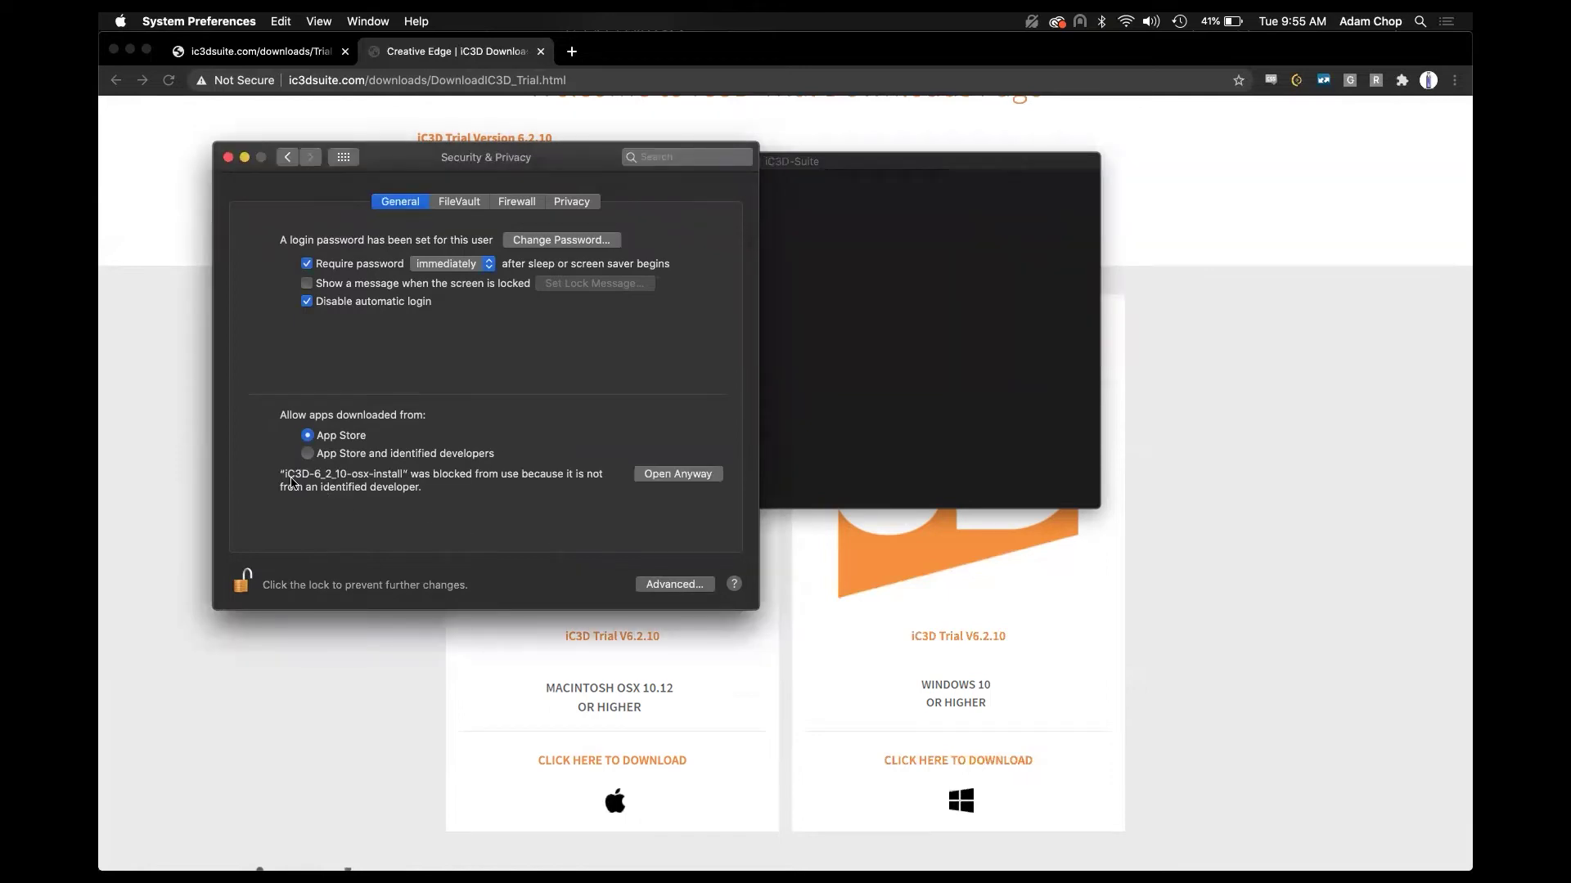
pyautogui.click(638, 474)
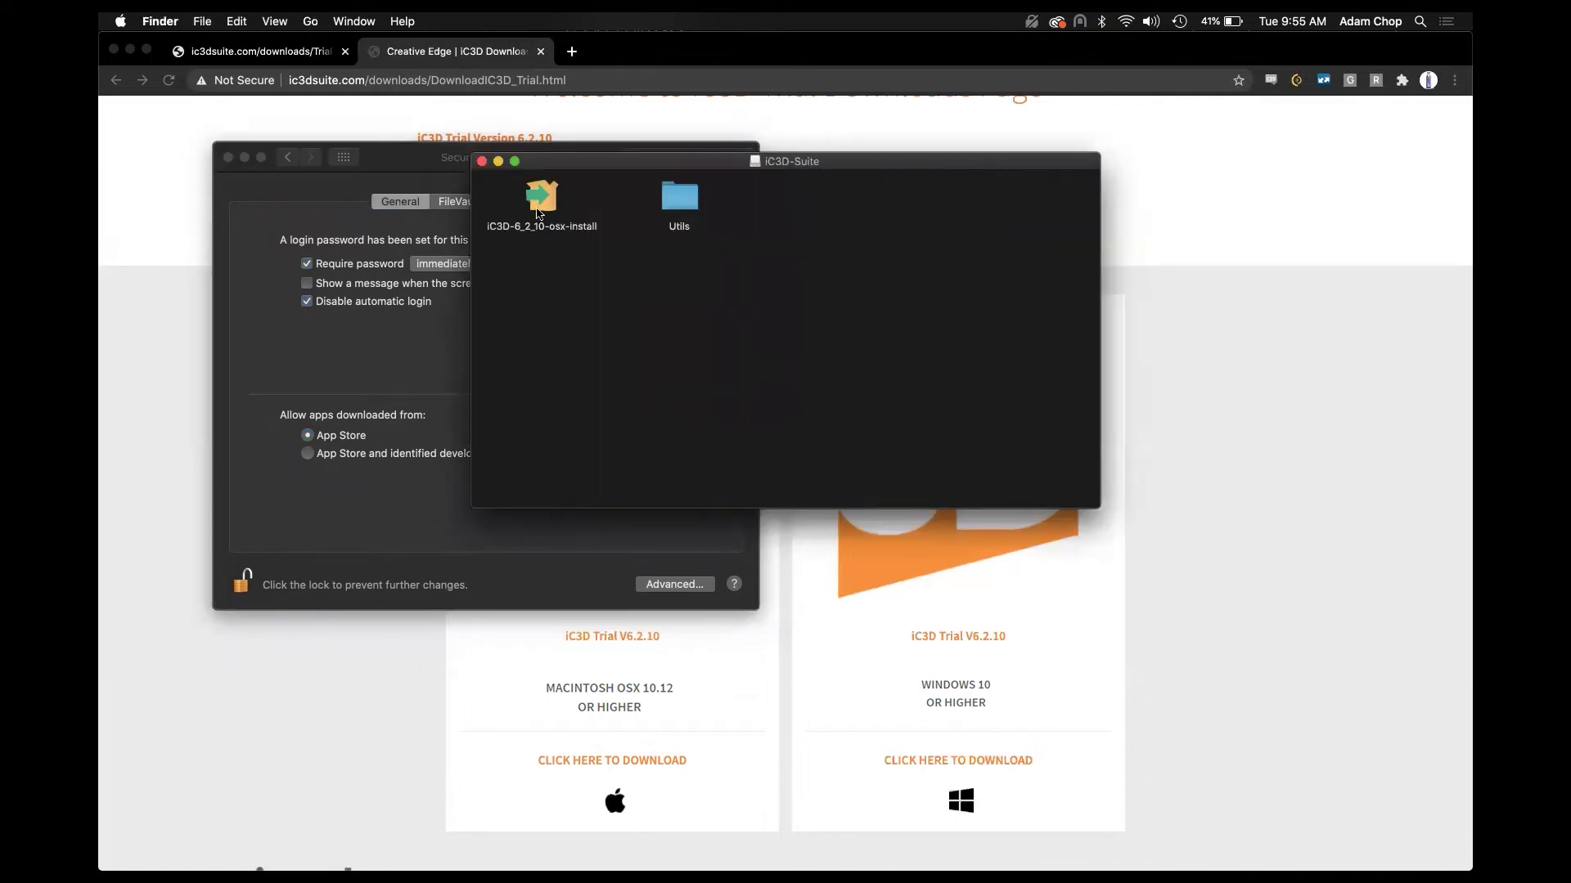
pyautogui.click(542, 198)
pyautogui.doubleClick(543, 198)
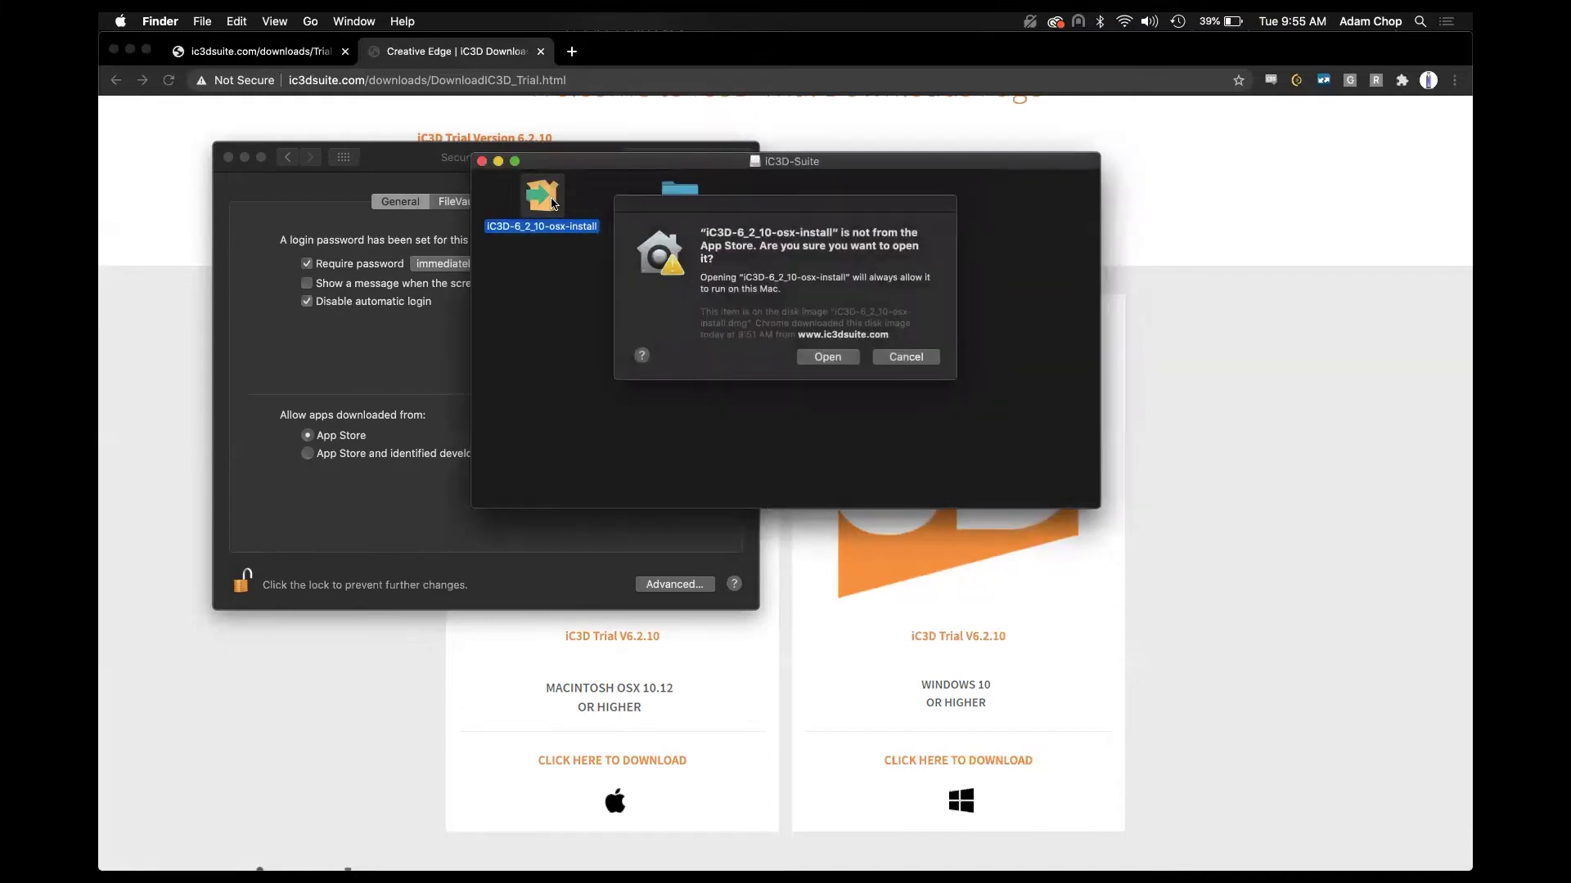
pyautogui.click(826, 357)
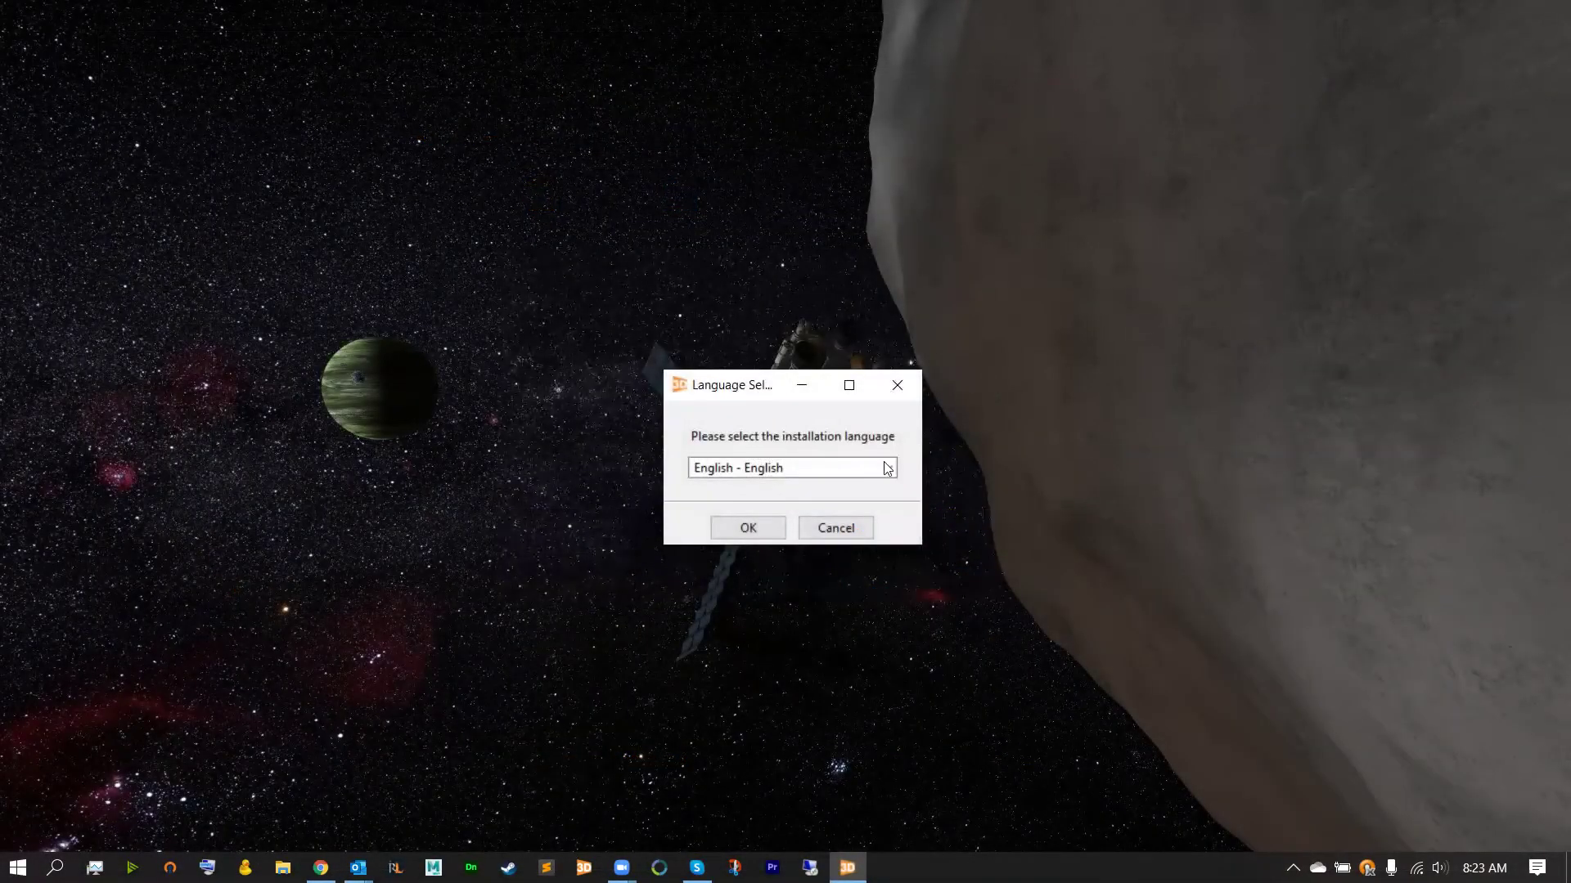
# Step: Install iC3D Suite in English to C:\Program Files\iC3D Suite, accepting the license agreement
pyautogui.click(766, 537)
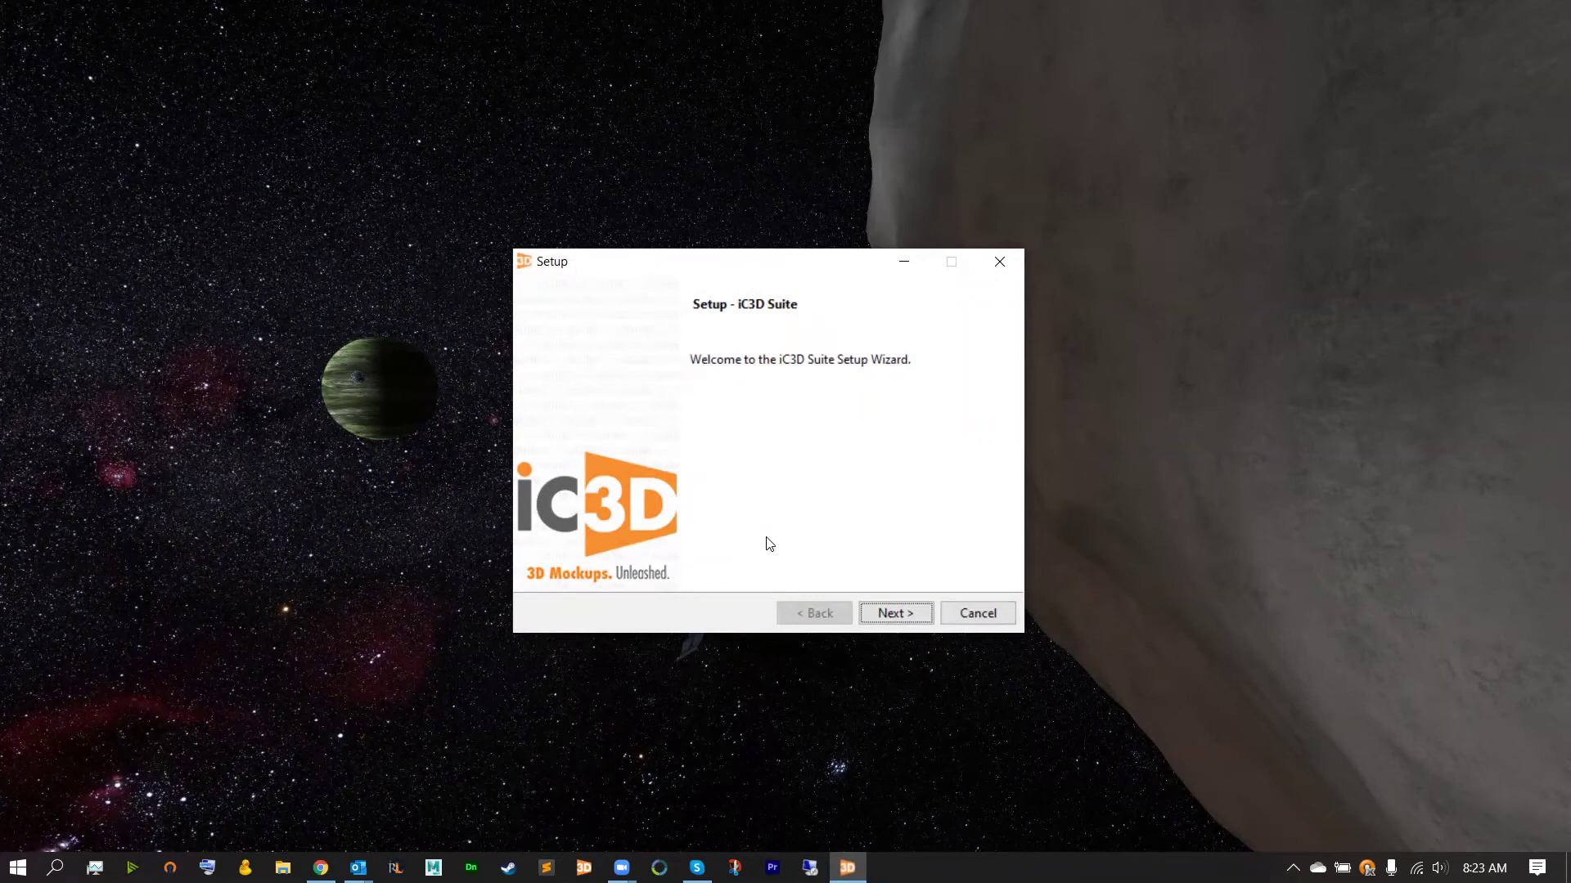
pyautogui.click(877, 613)
pyautogui.click(705, 544)
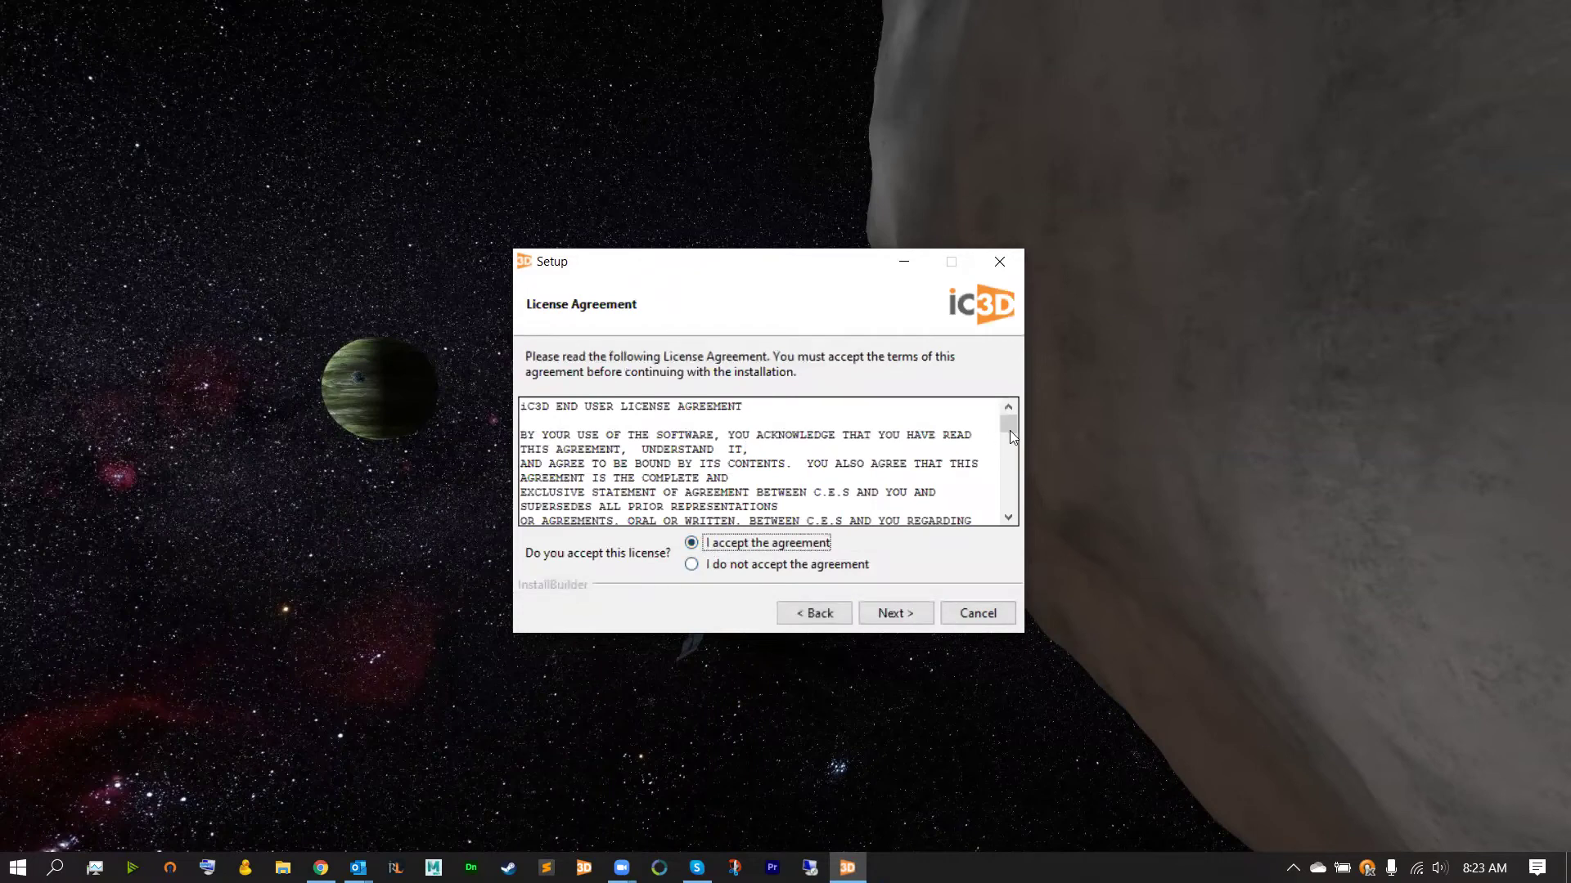
pyautogui.moveTo(1010, 430); pyautogui.dragTo(1007, 515)
pyautogui.click(905, 610)
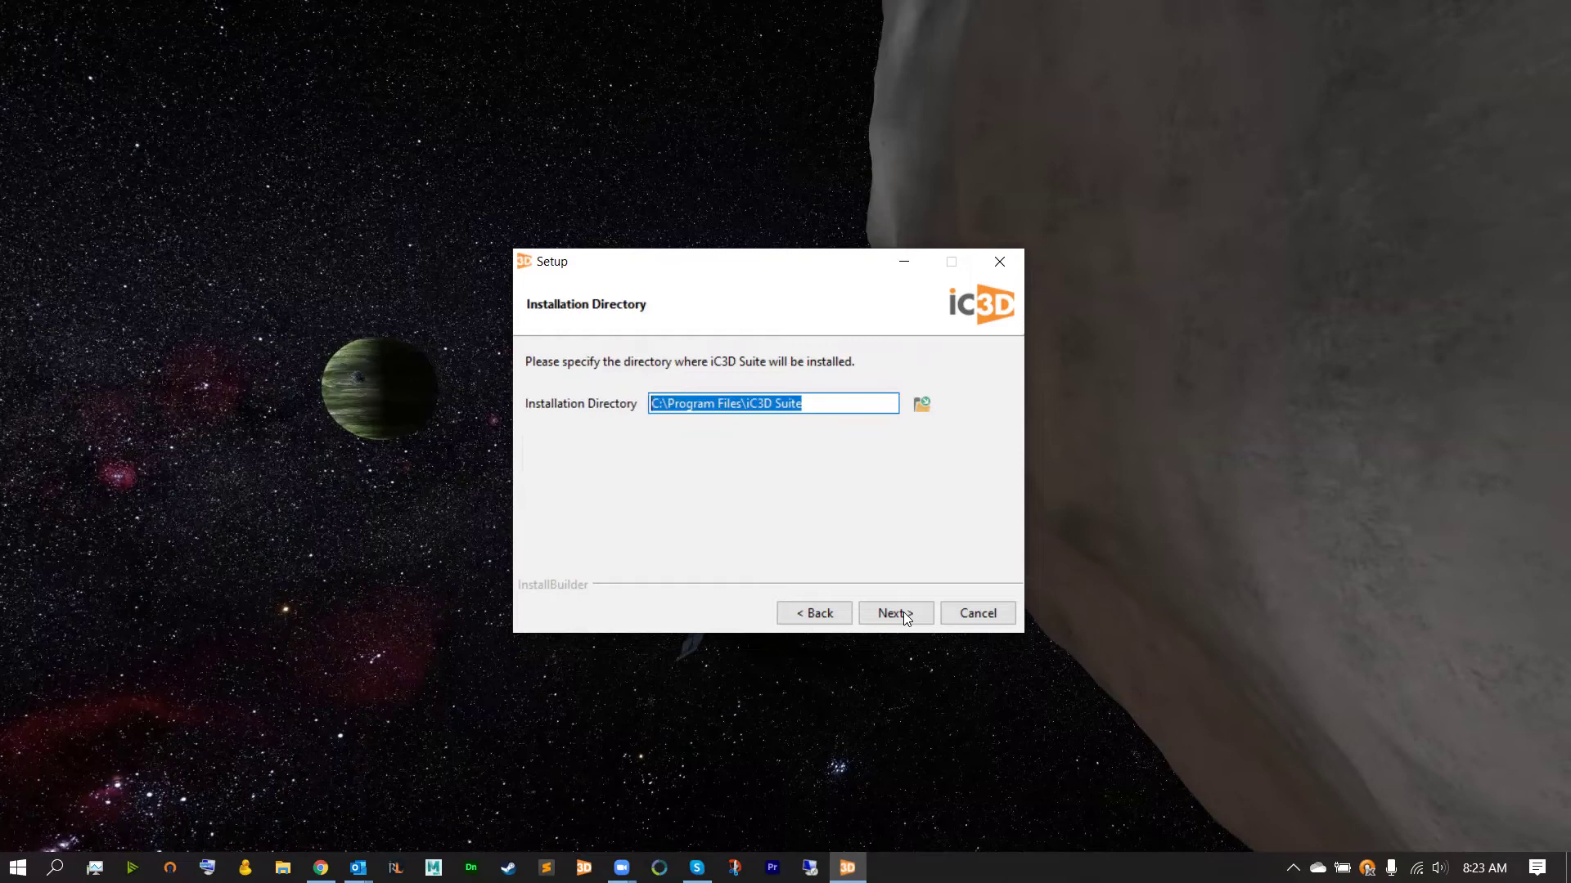
pyautogui.click(903, 612)
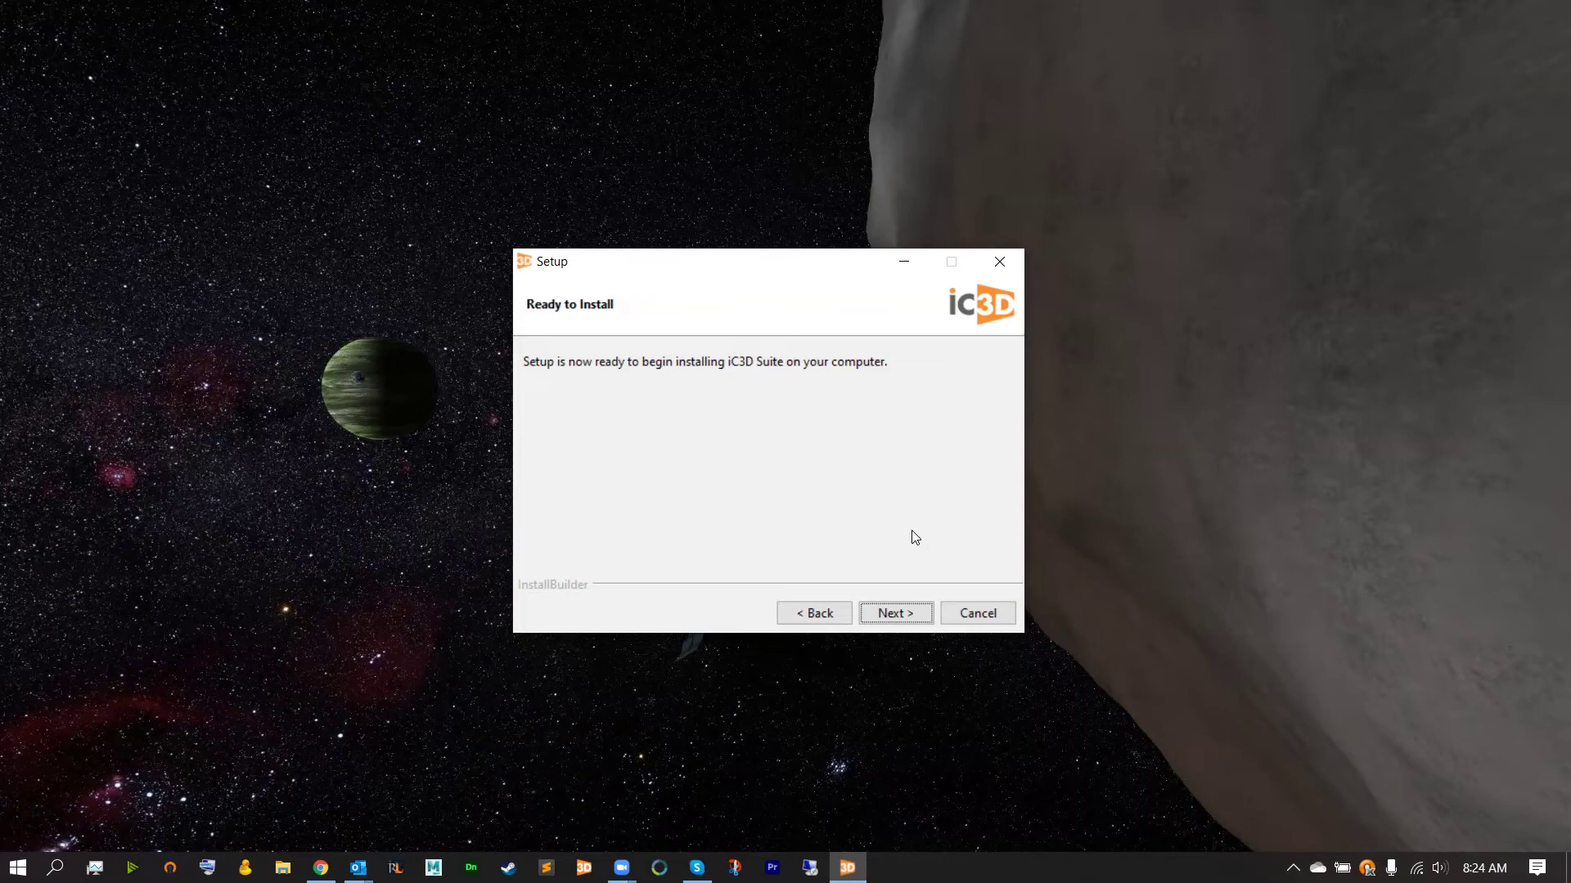
pyautogui.click(899, 615)
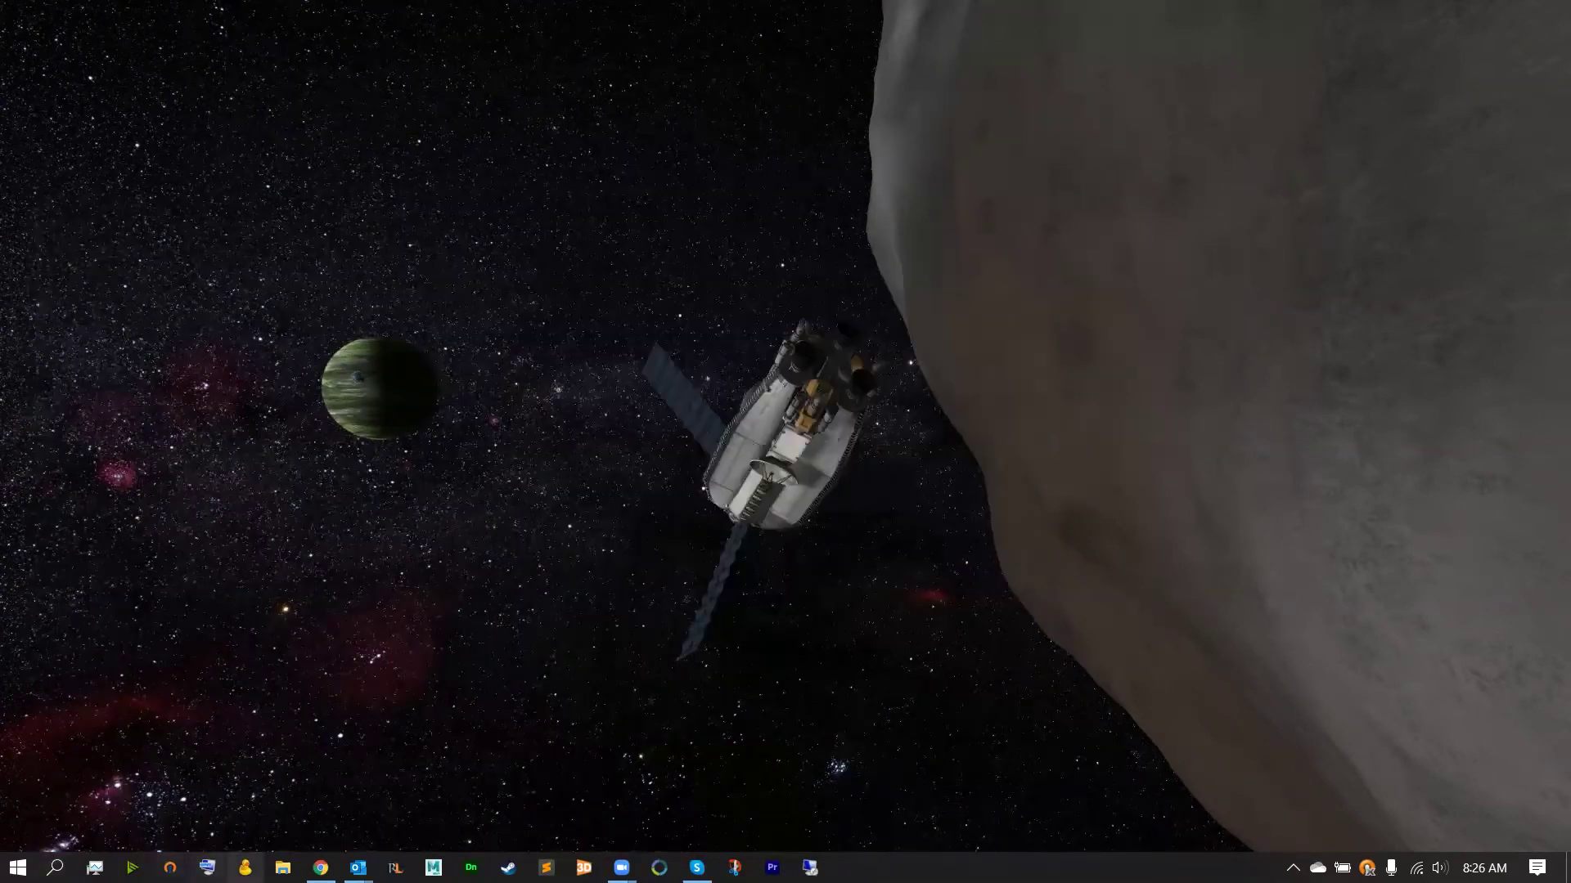
# Step: Open File Explorer in an enlarged window and go to the Blade 15 SSD (C:) drive
pyautogui.click(282, 867)
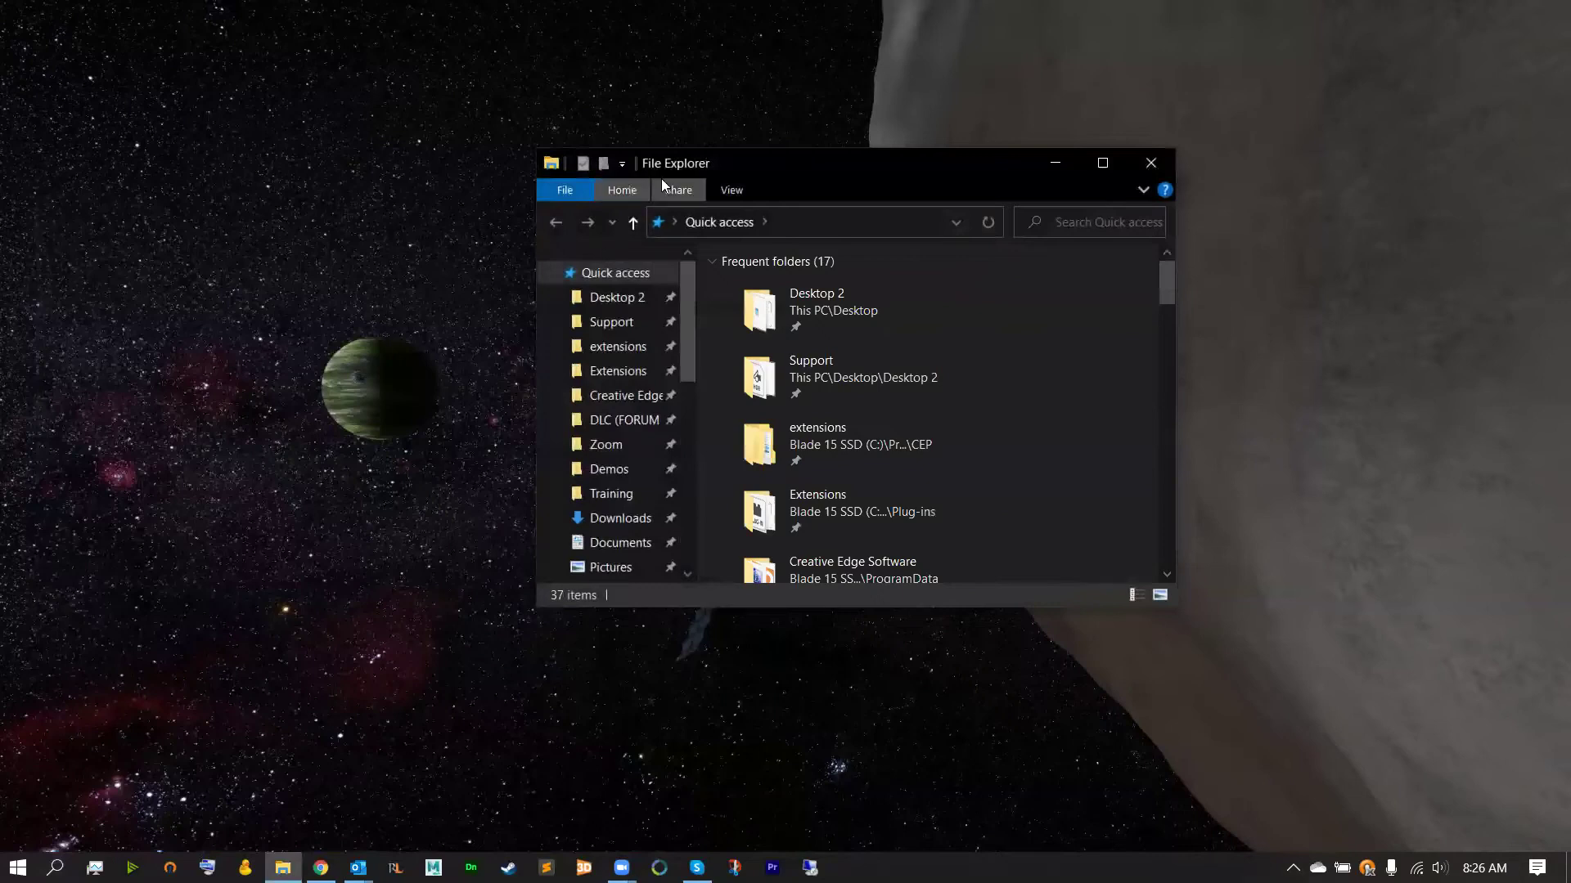
pyautogui.moveTo(648, 154); pyautogui.dragTo(403, 74)
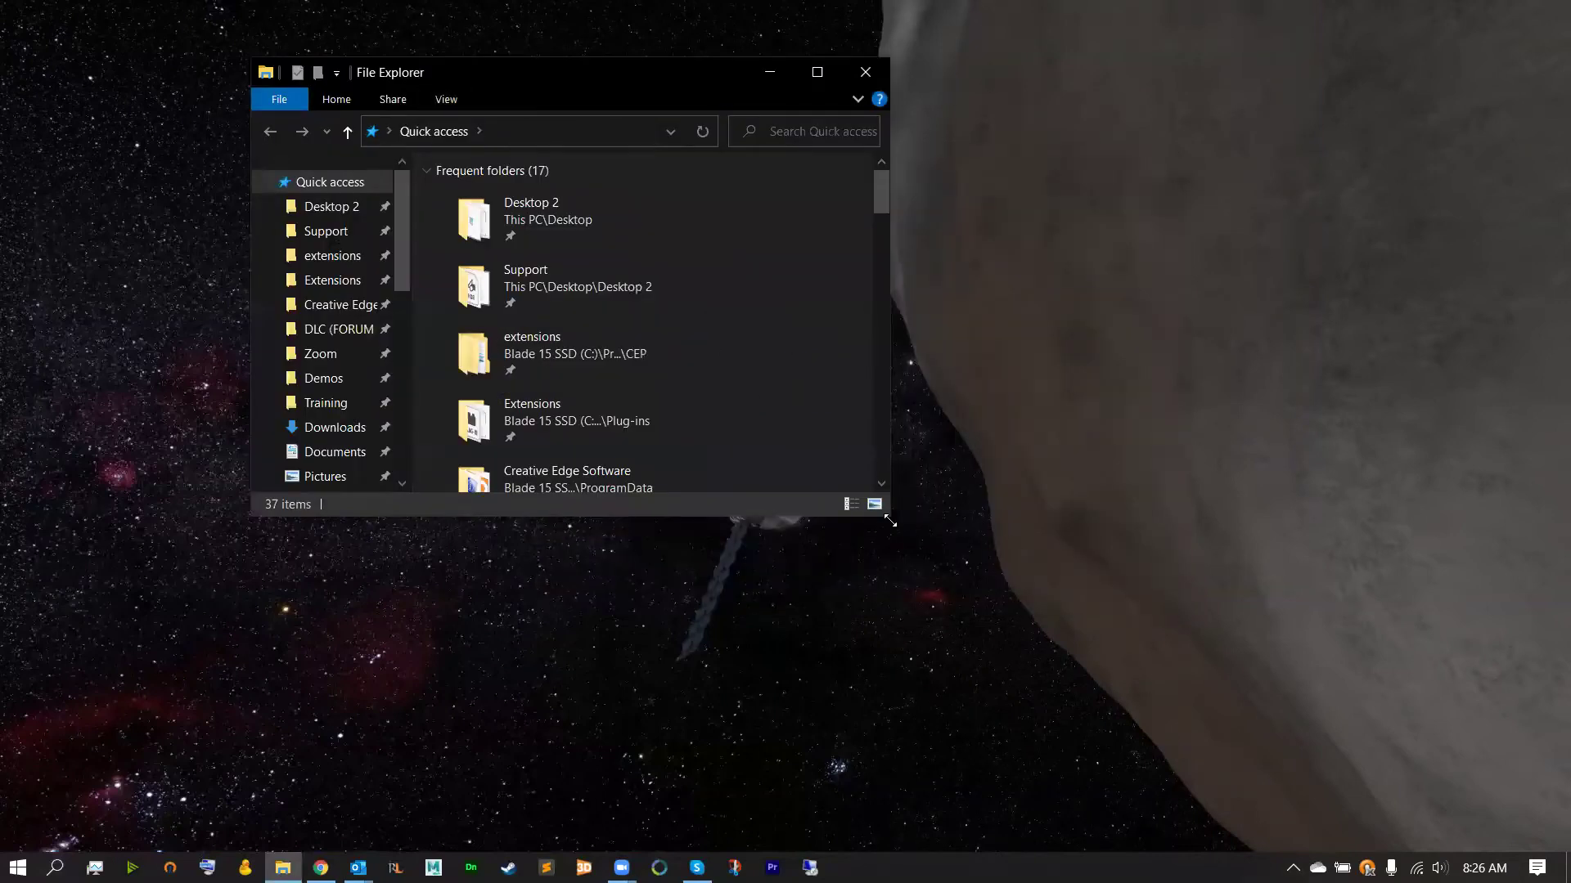
pyautogui.moveTo(890, 520); pyautogui.dragTo(982, 767)
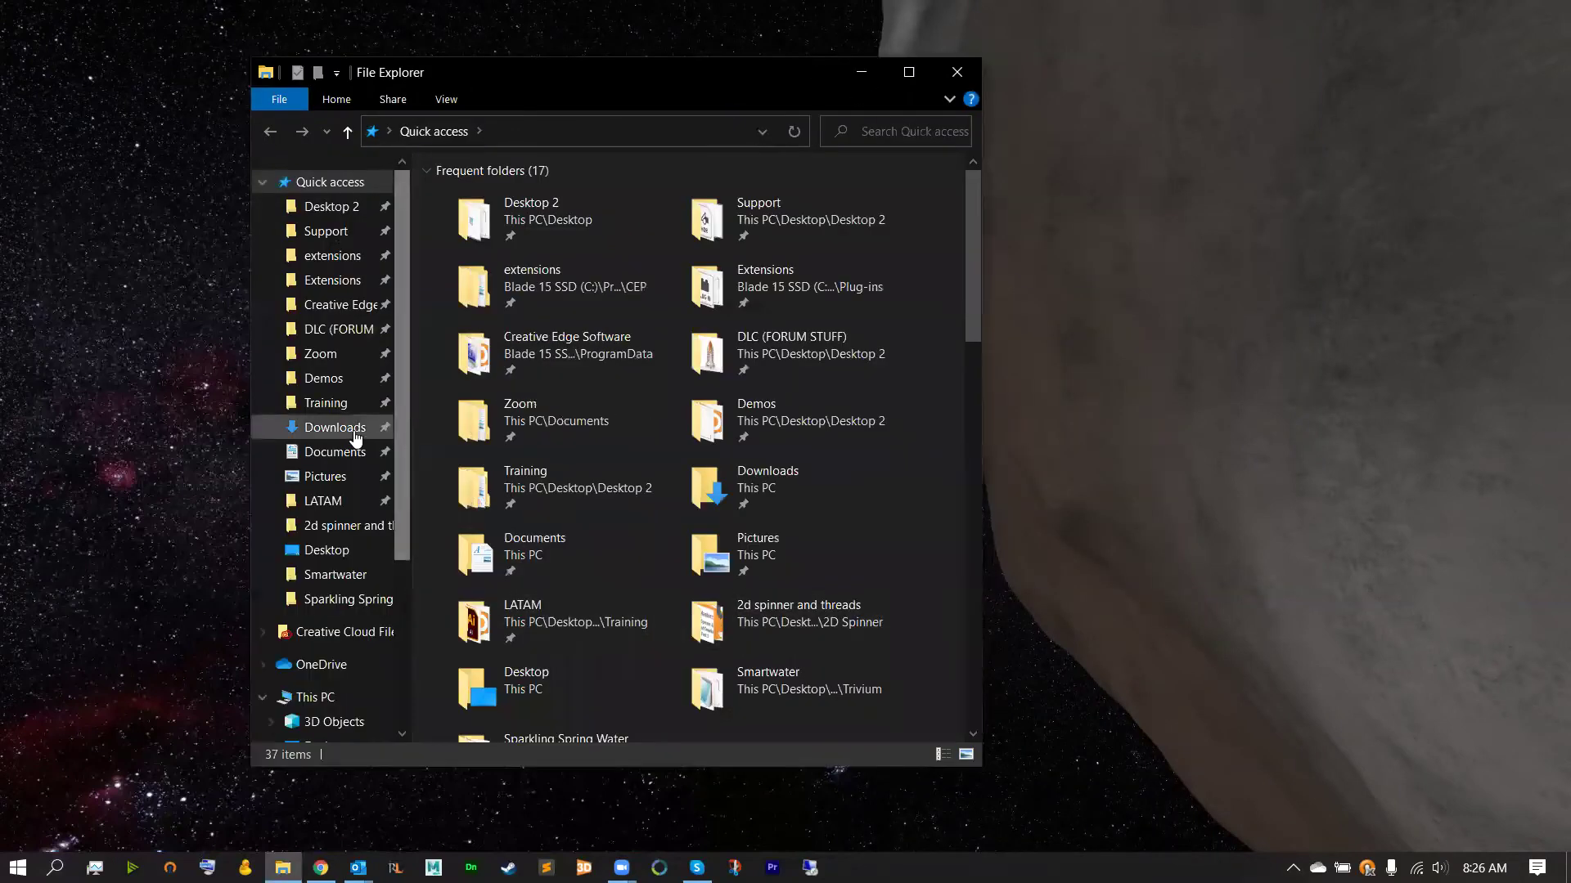
pyautogui.scroll(-3, 352, 433)
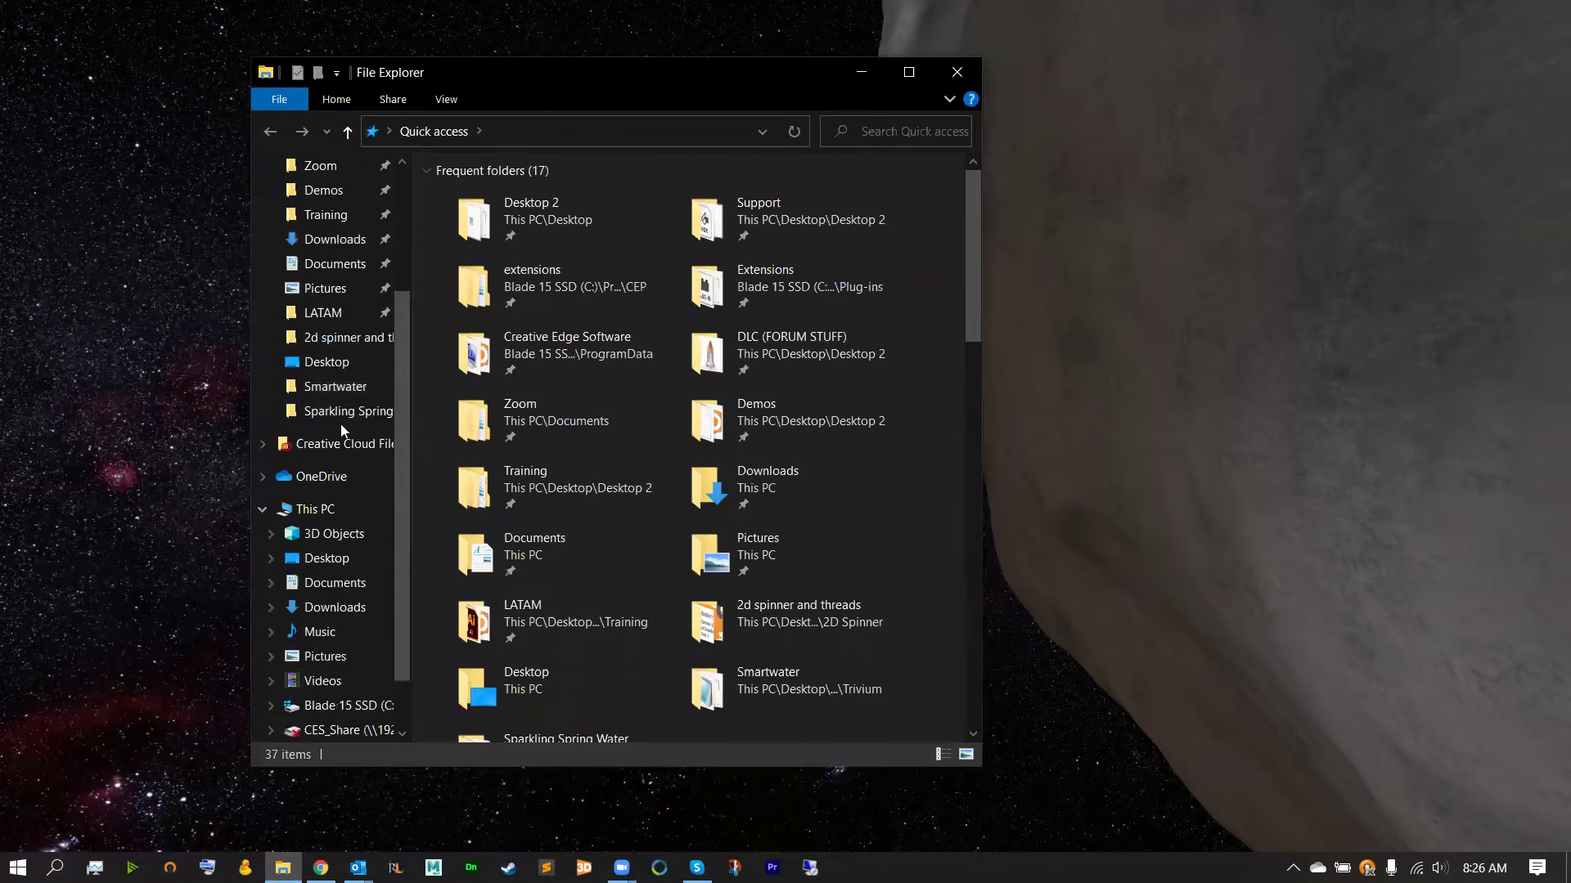
pyautogui.click(325, 512)
pyautogui.click(331, 705)
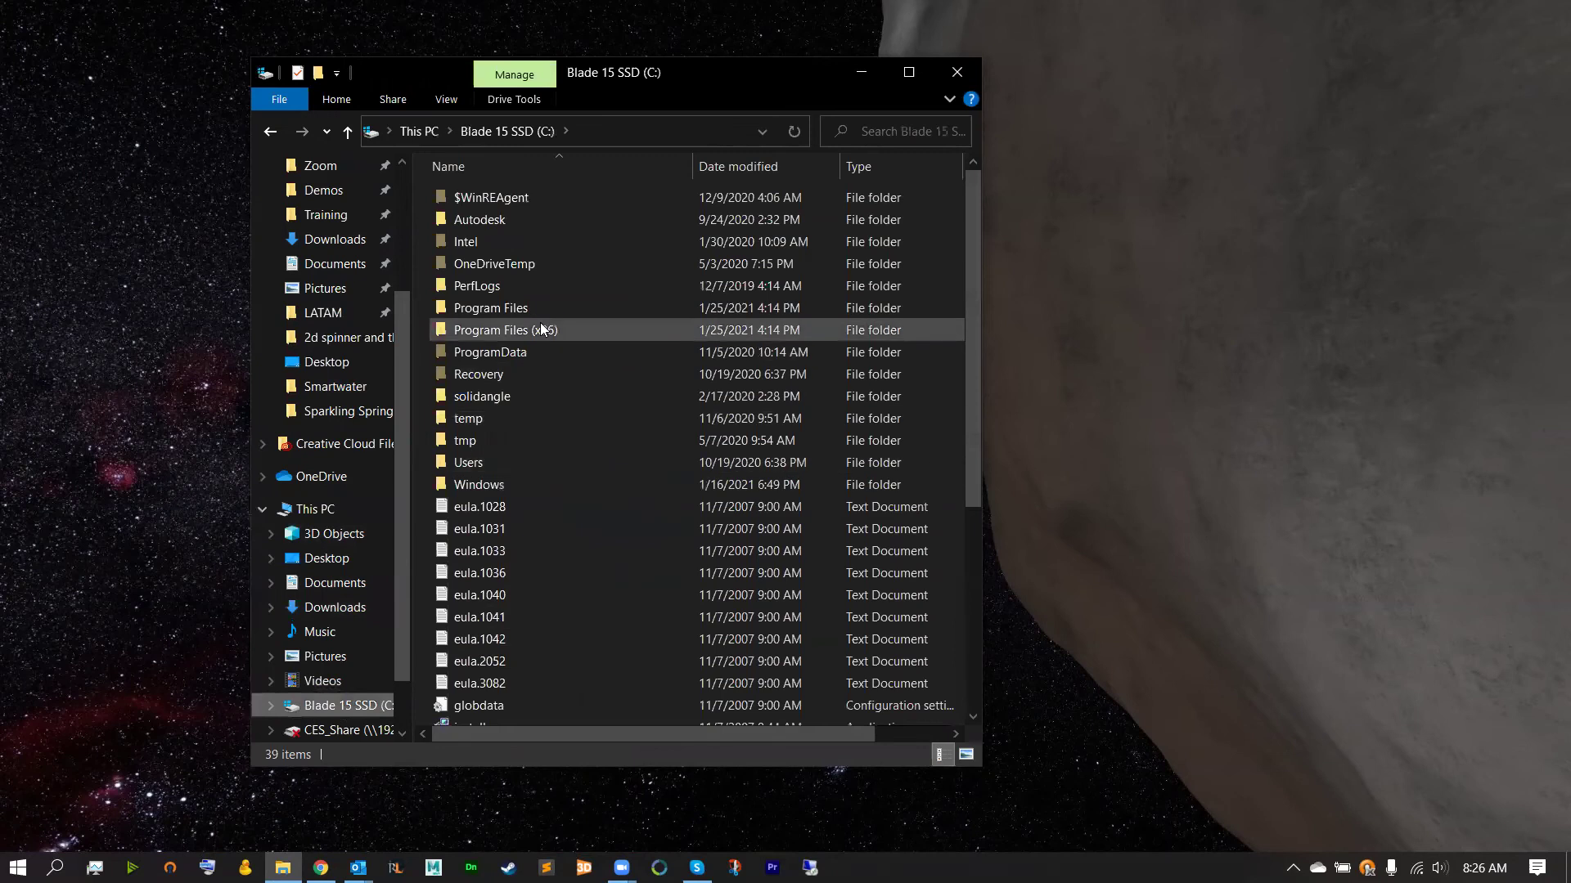
# Step: Launch the iC3D application from the iC3D Suite folder inside Program Files
pyautogui.doubleClick(507, 312)
pyautogui.scroll(-2, 507, 314)
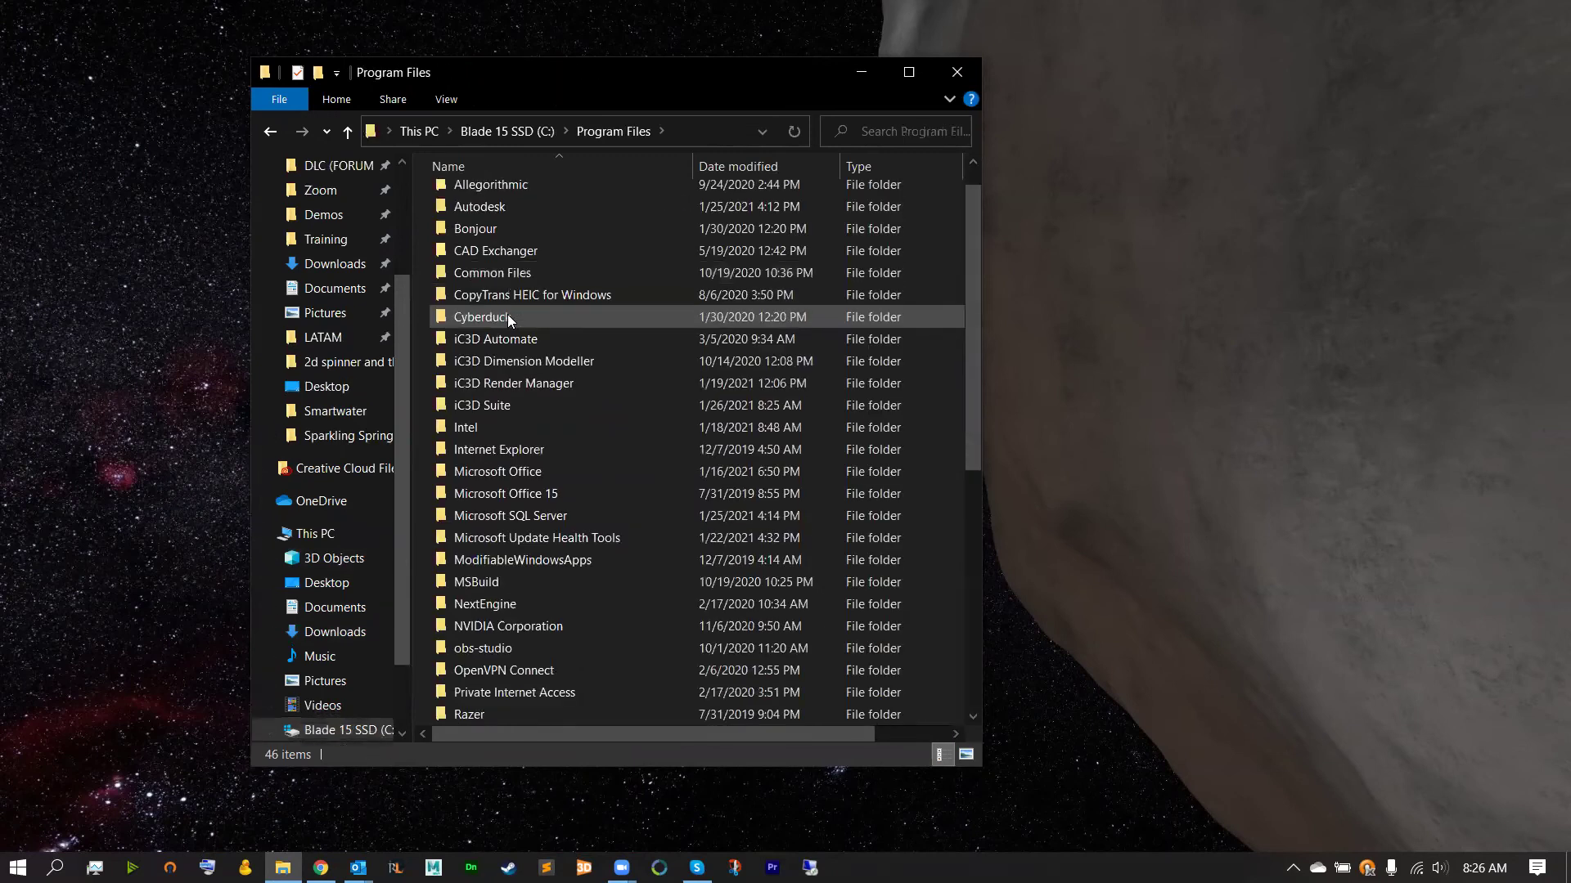
pyautogui.scroll(-1, 507, 314)
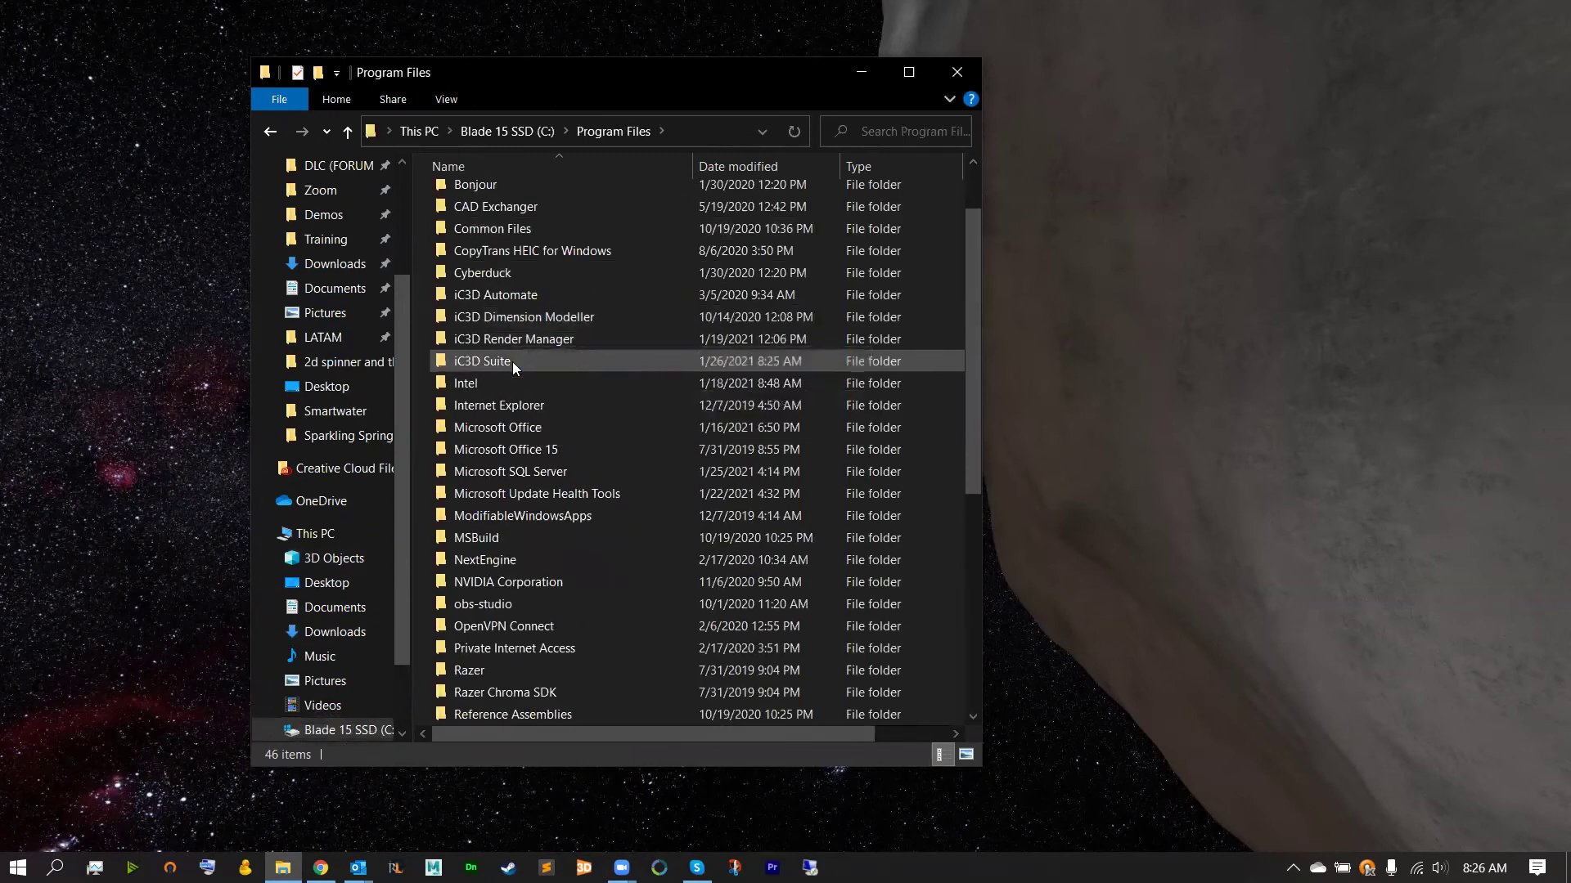
pyautogui.doubleClick(512, 361)
pyautogui.scroll(-2, 522, 319)
pyautogui.scroll(-1, 522, 319)
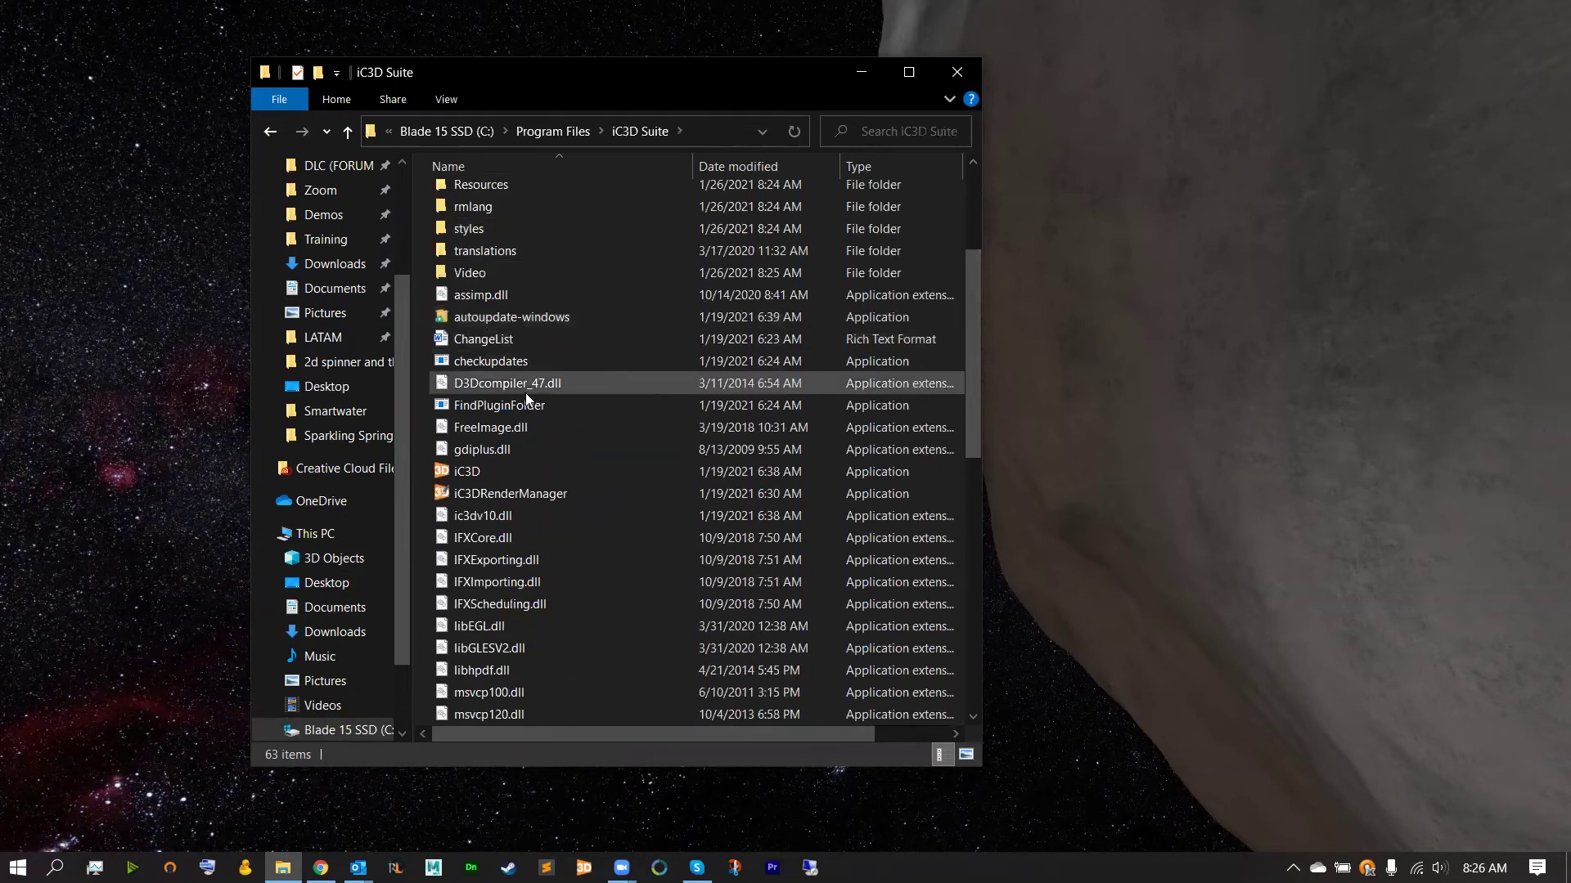
pyautogui.click(496, 476)
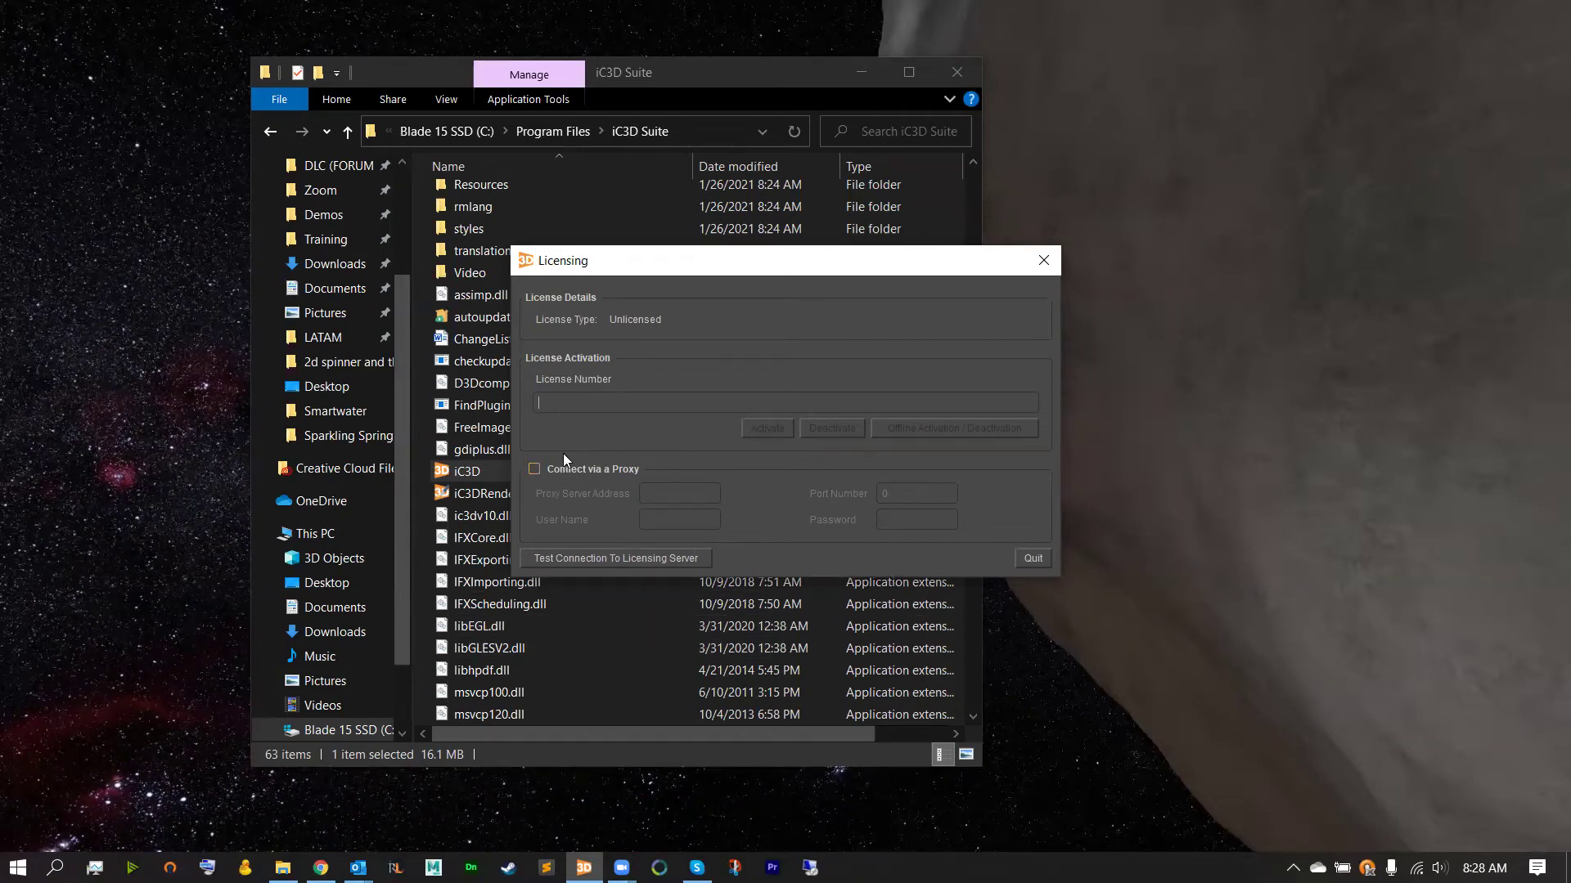
# Step: Paste the license number, activate the license online, and close the licensing dialogs to start iC3D
pyautogui.hotkey('ctrl', 'v')
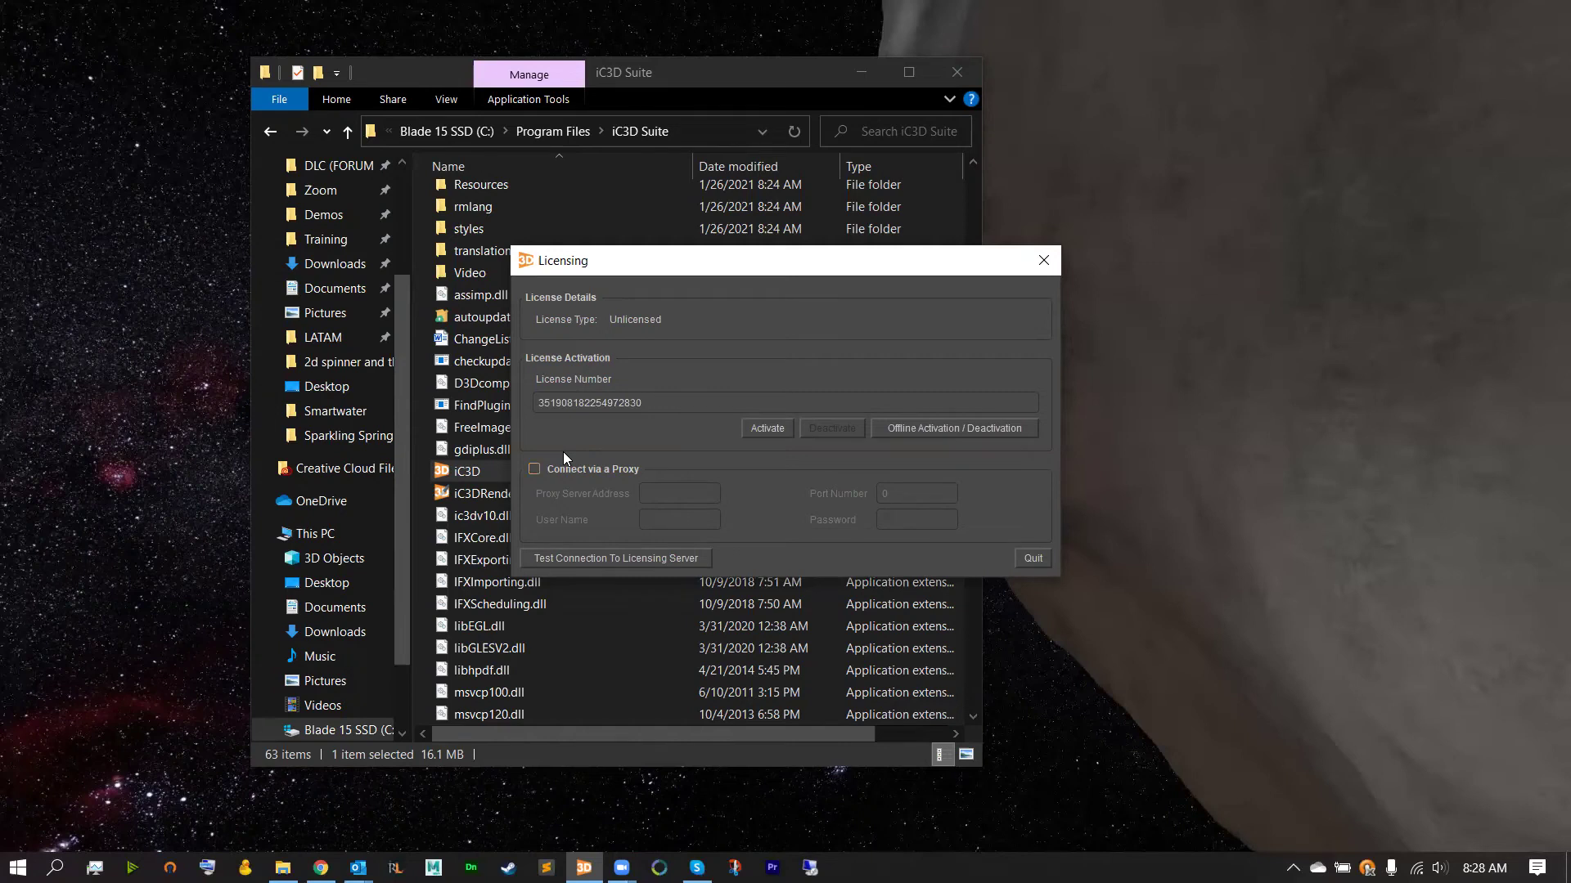
pyautogui.click(766, 429)
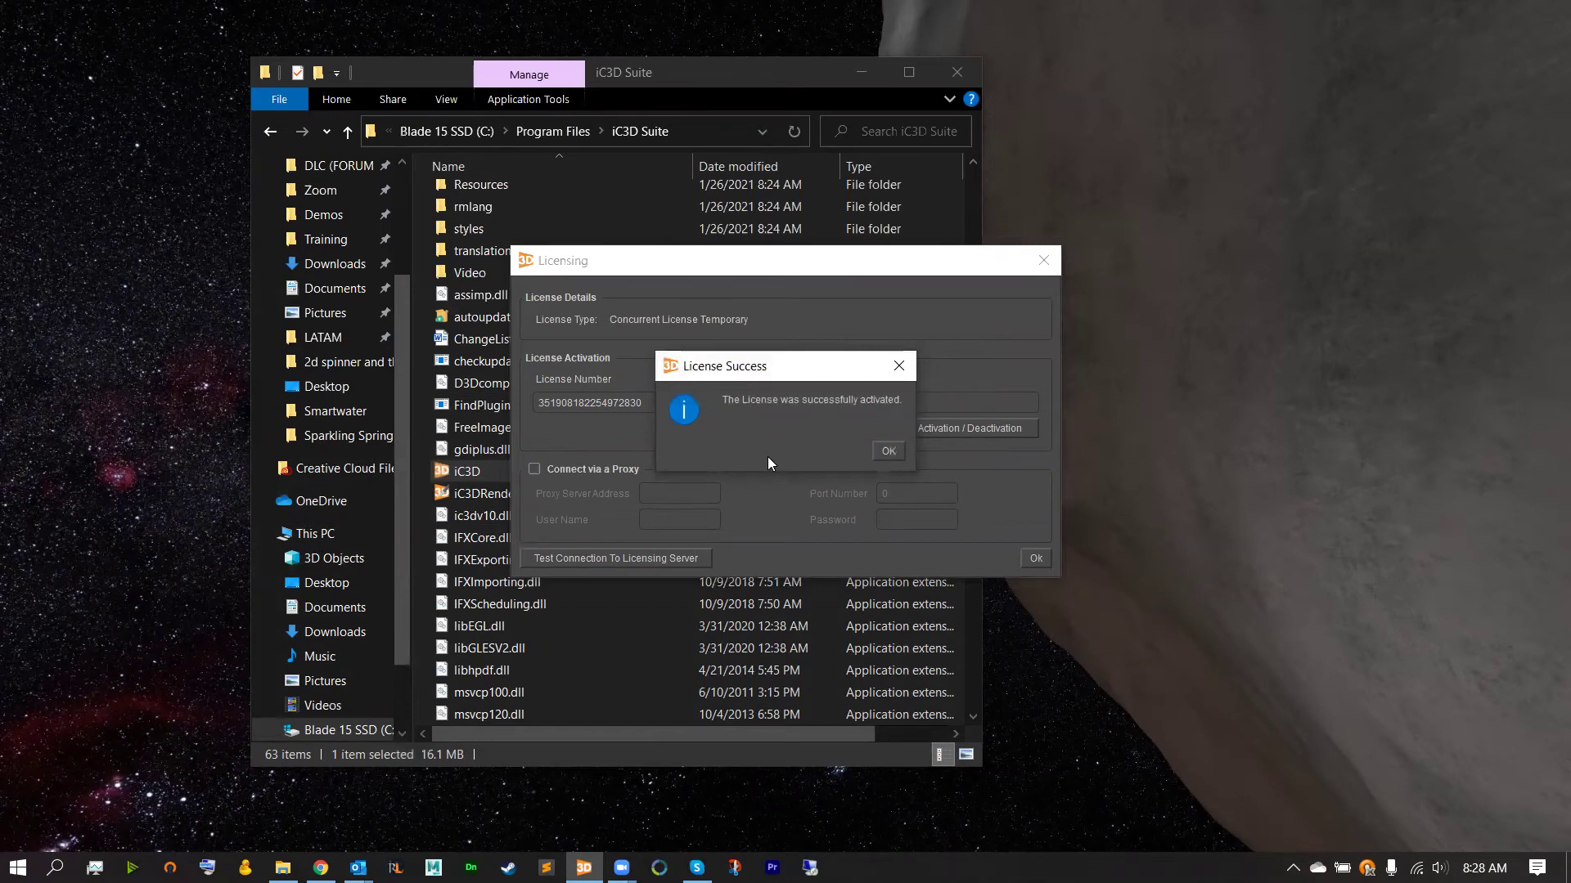
pyautogui.click(889, 454)
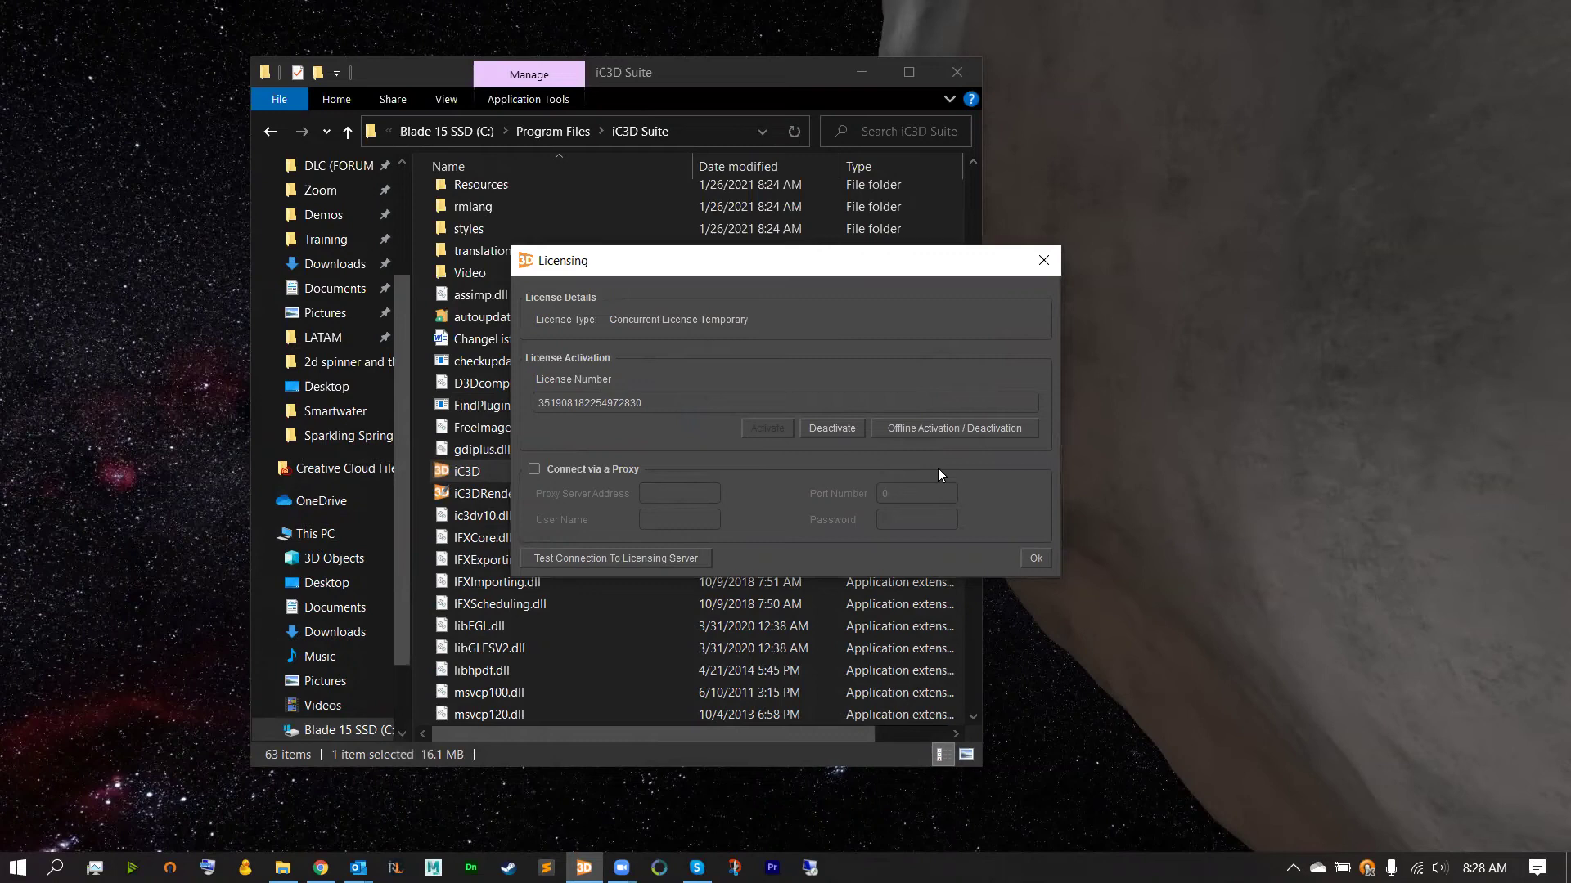
pyautogui.click(1033, 559)
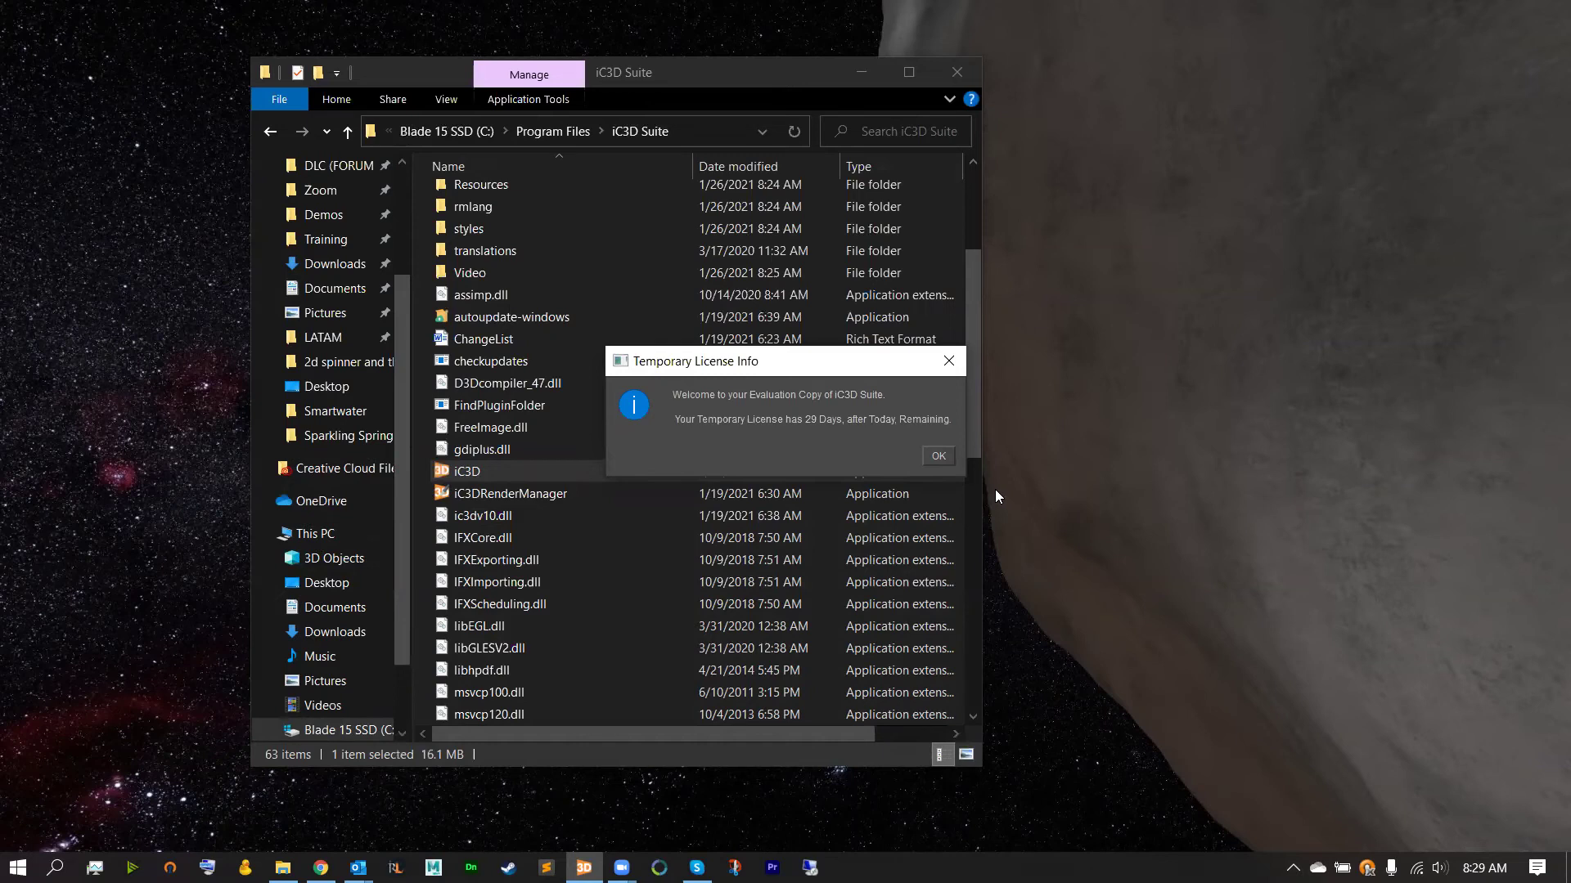
pyautogui.click(947, 460)
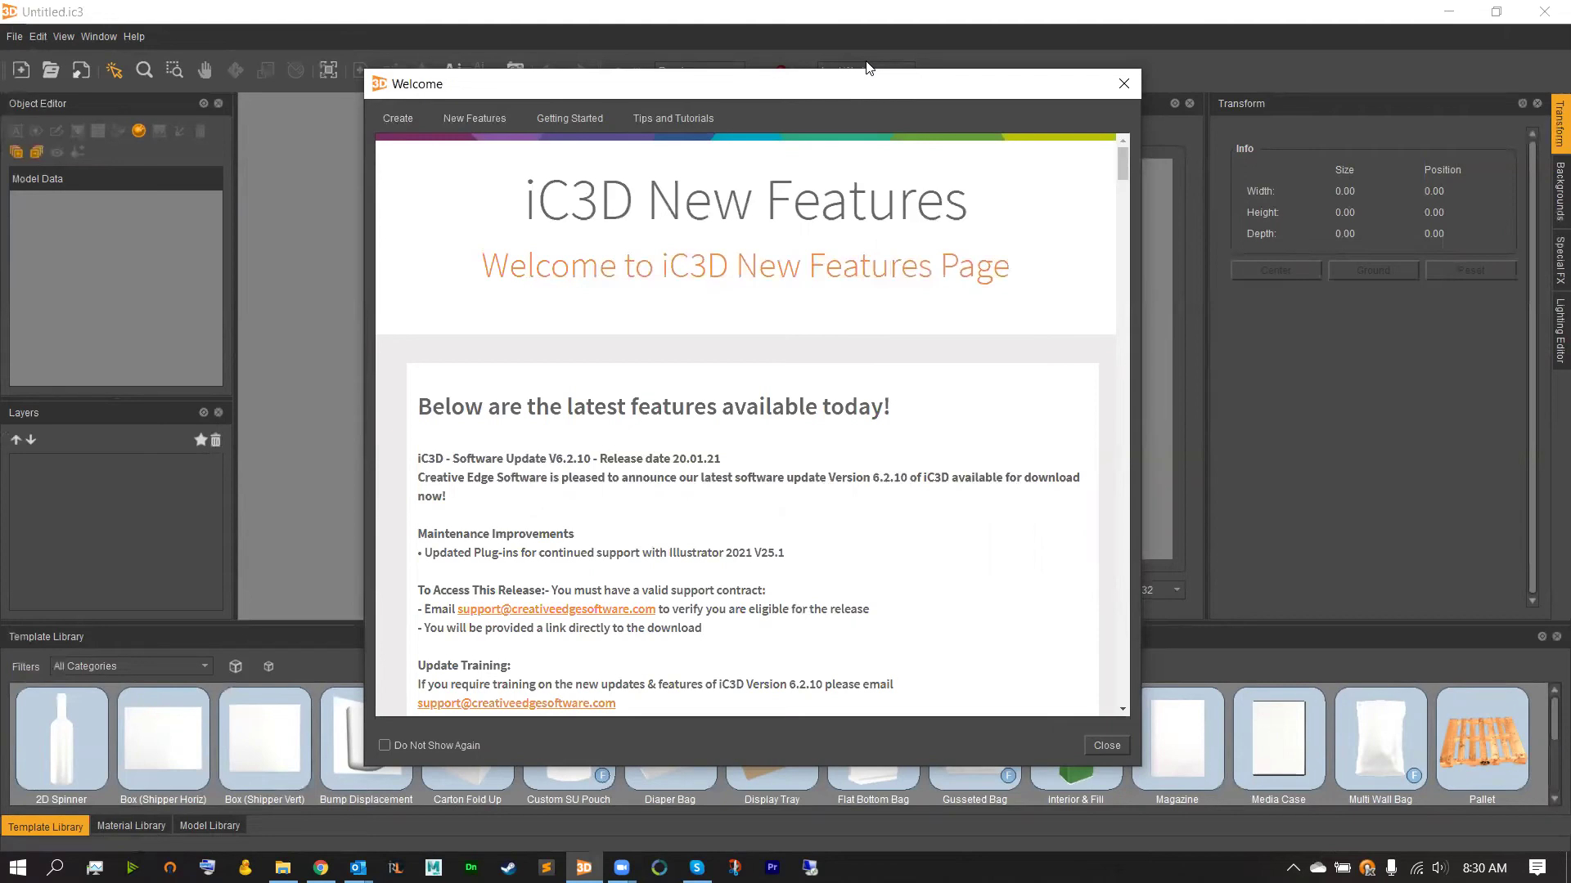
# Step: Move the Welcome window slightly up and skim its iC3D New Features page
pyautogui.moveTo(860, 91); pyautogui.dragTo(860, 81)
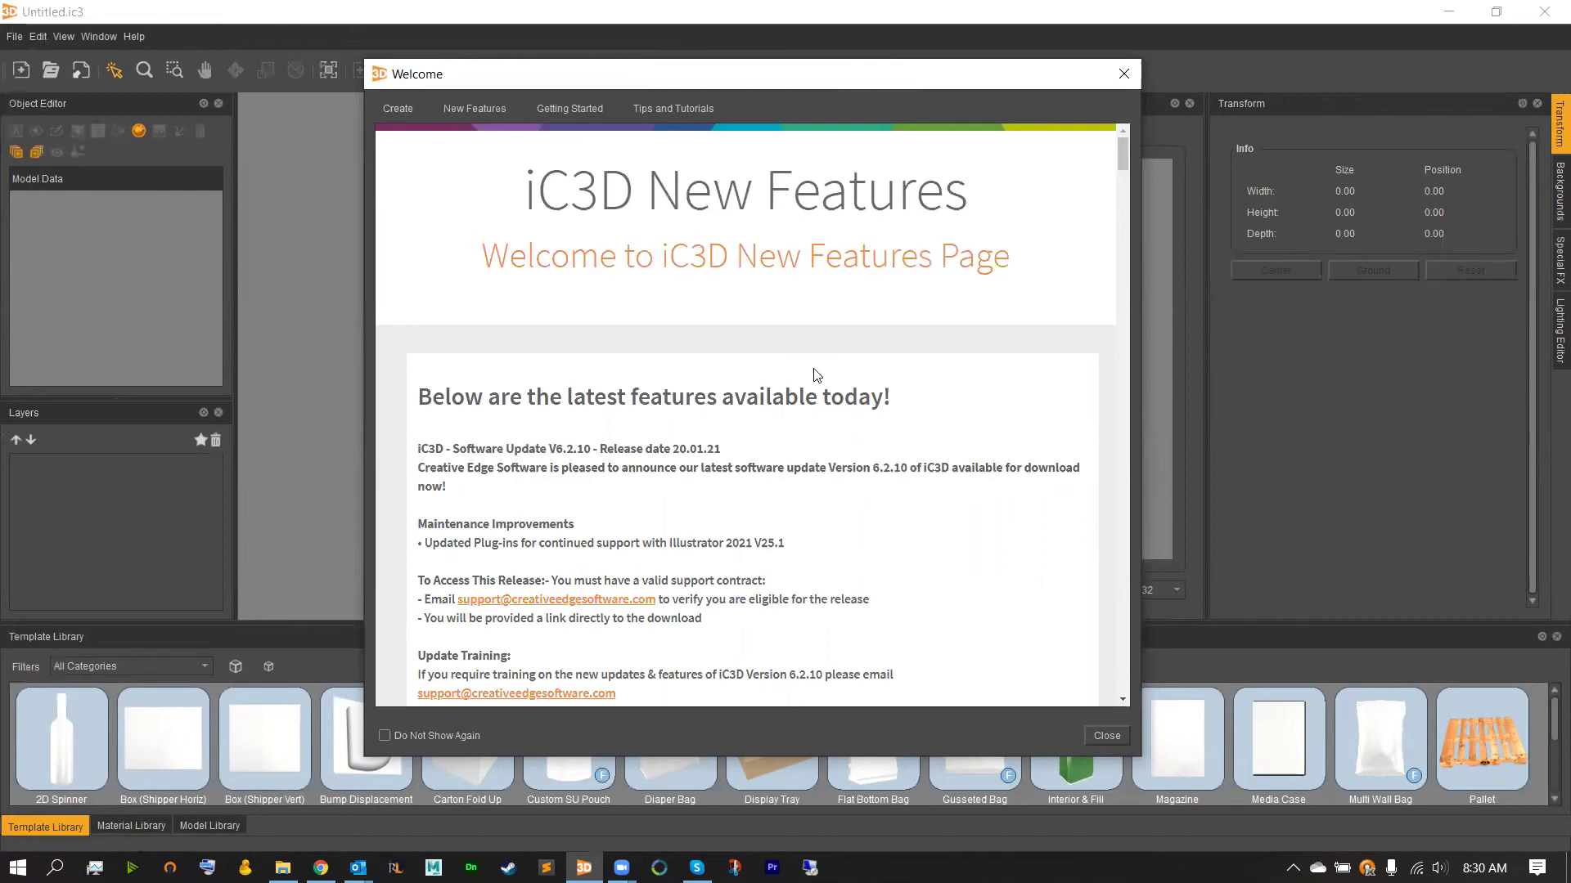
pyautogui.scroll(-1, 816, 374)
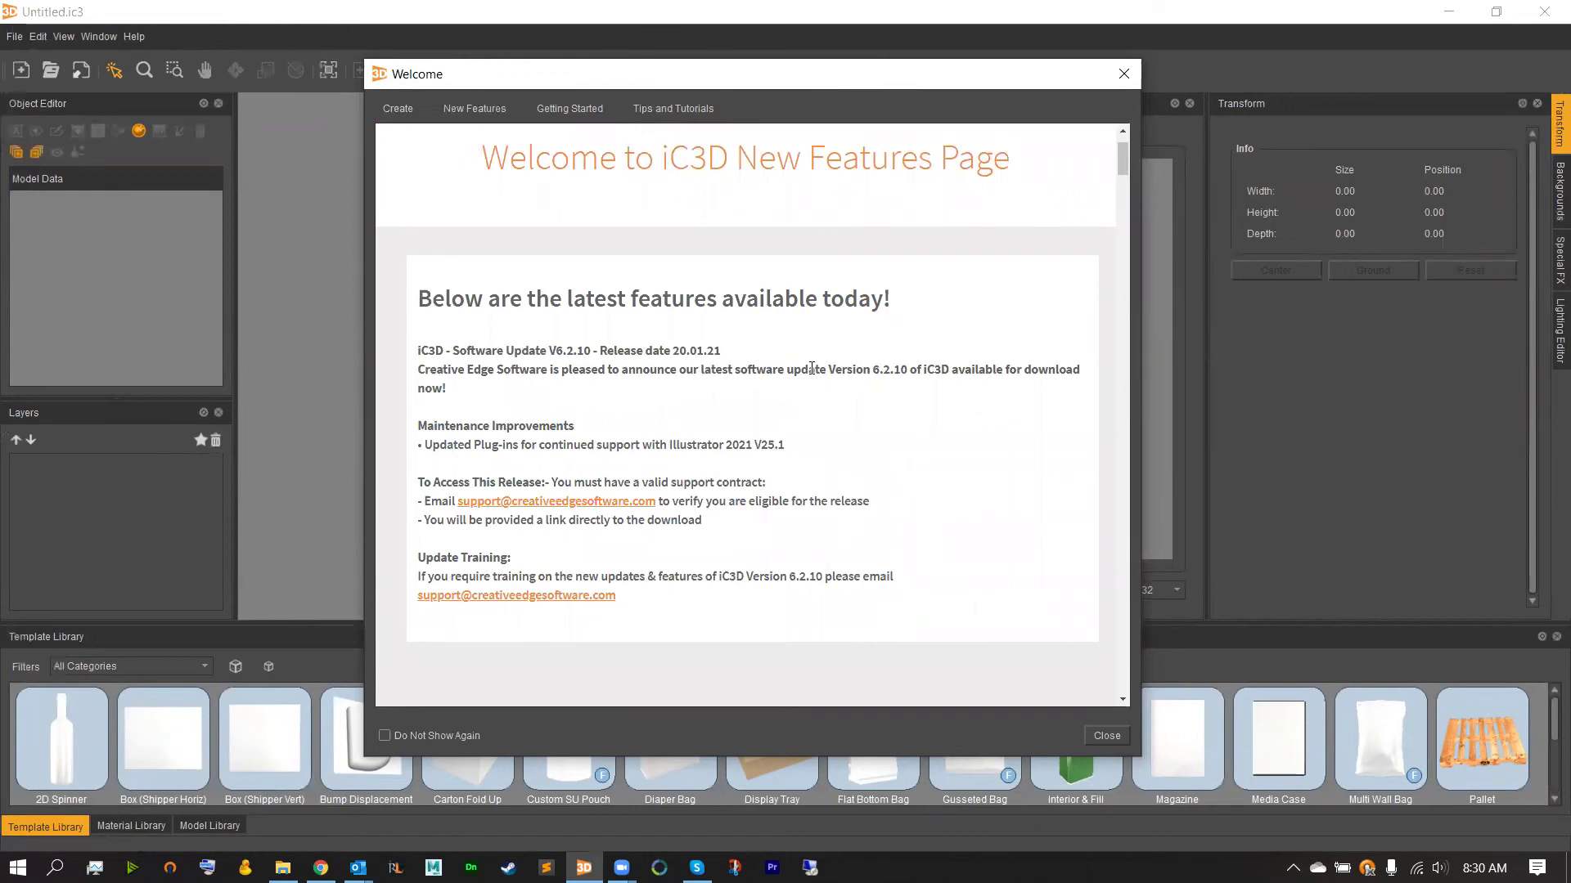
pyautogui.scroll(2, 806, 371)
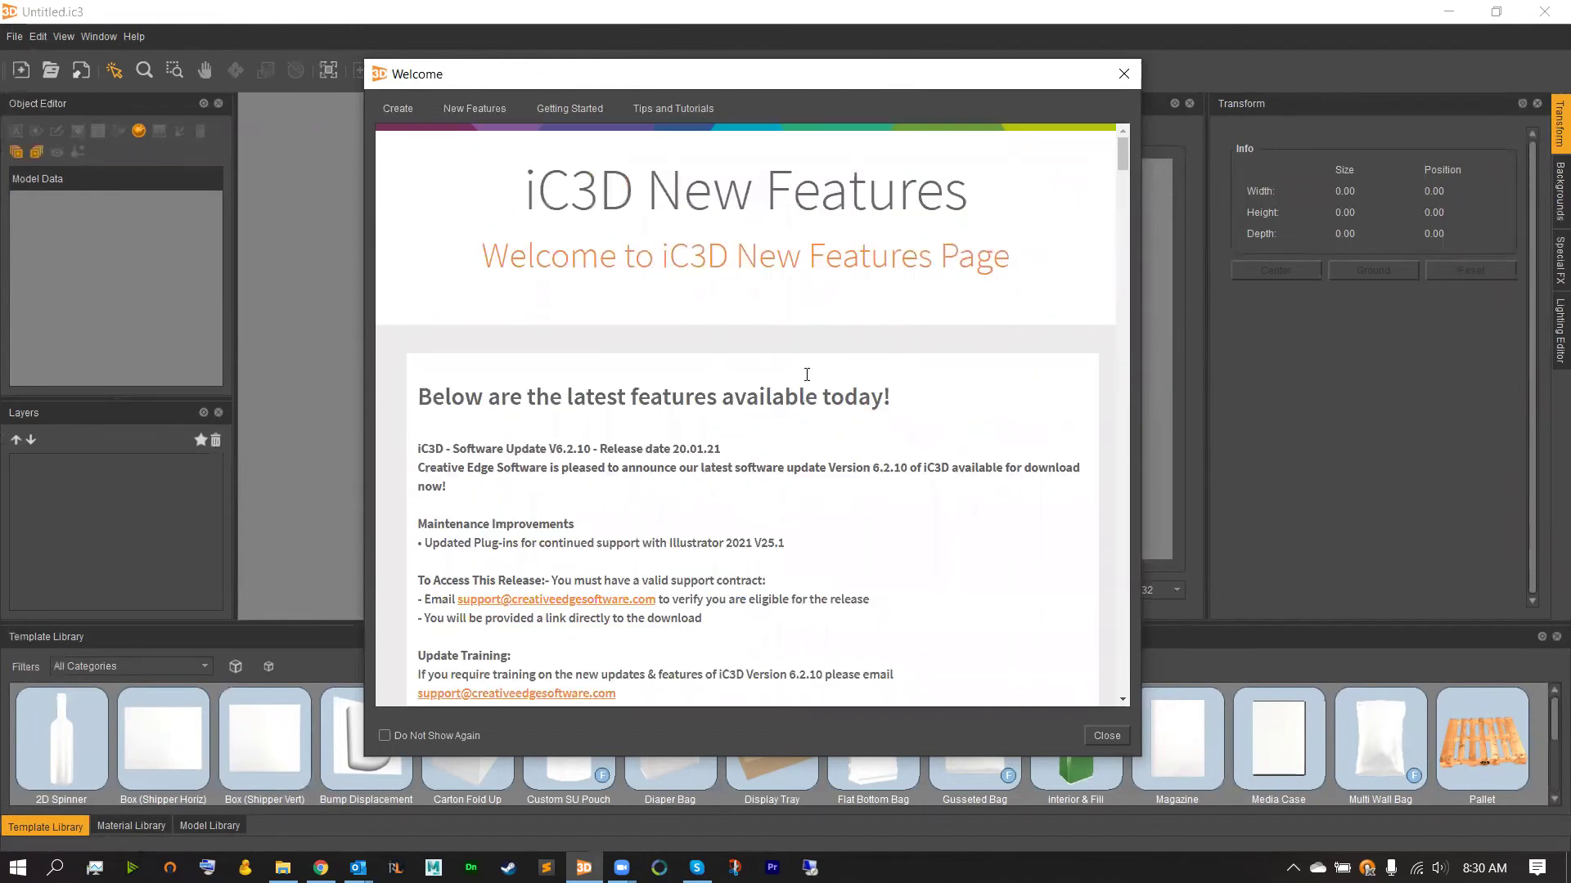
# Step: Open the Getting Started page, skim its First Time User guide, and return to the guide overview
pyautogui.click(486, 113)
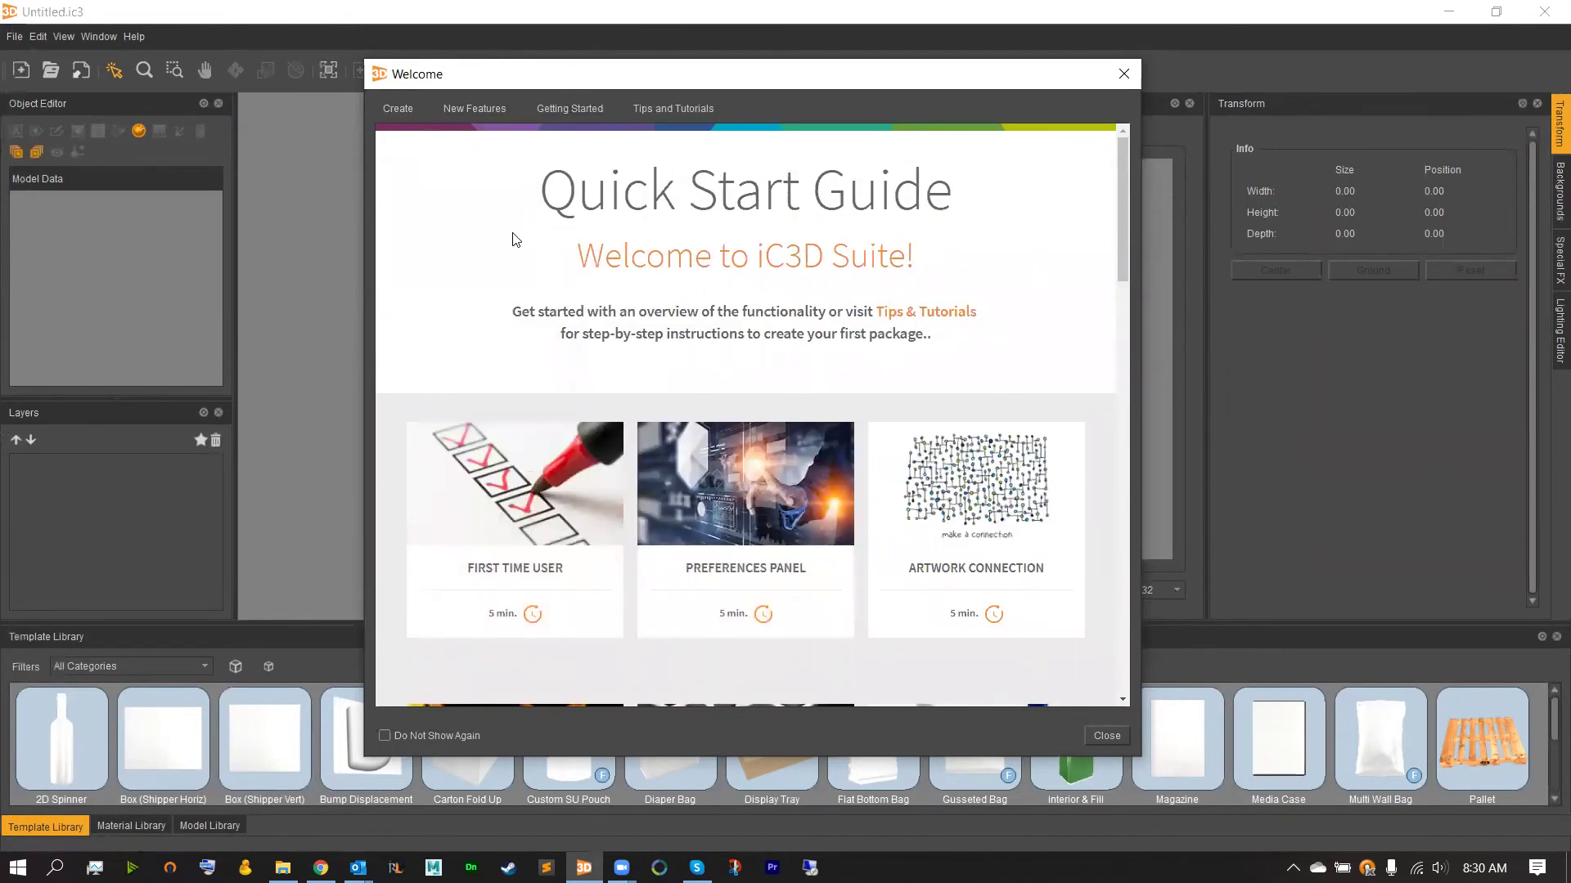
pyautogui.scroll(-2, 509, 237)
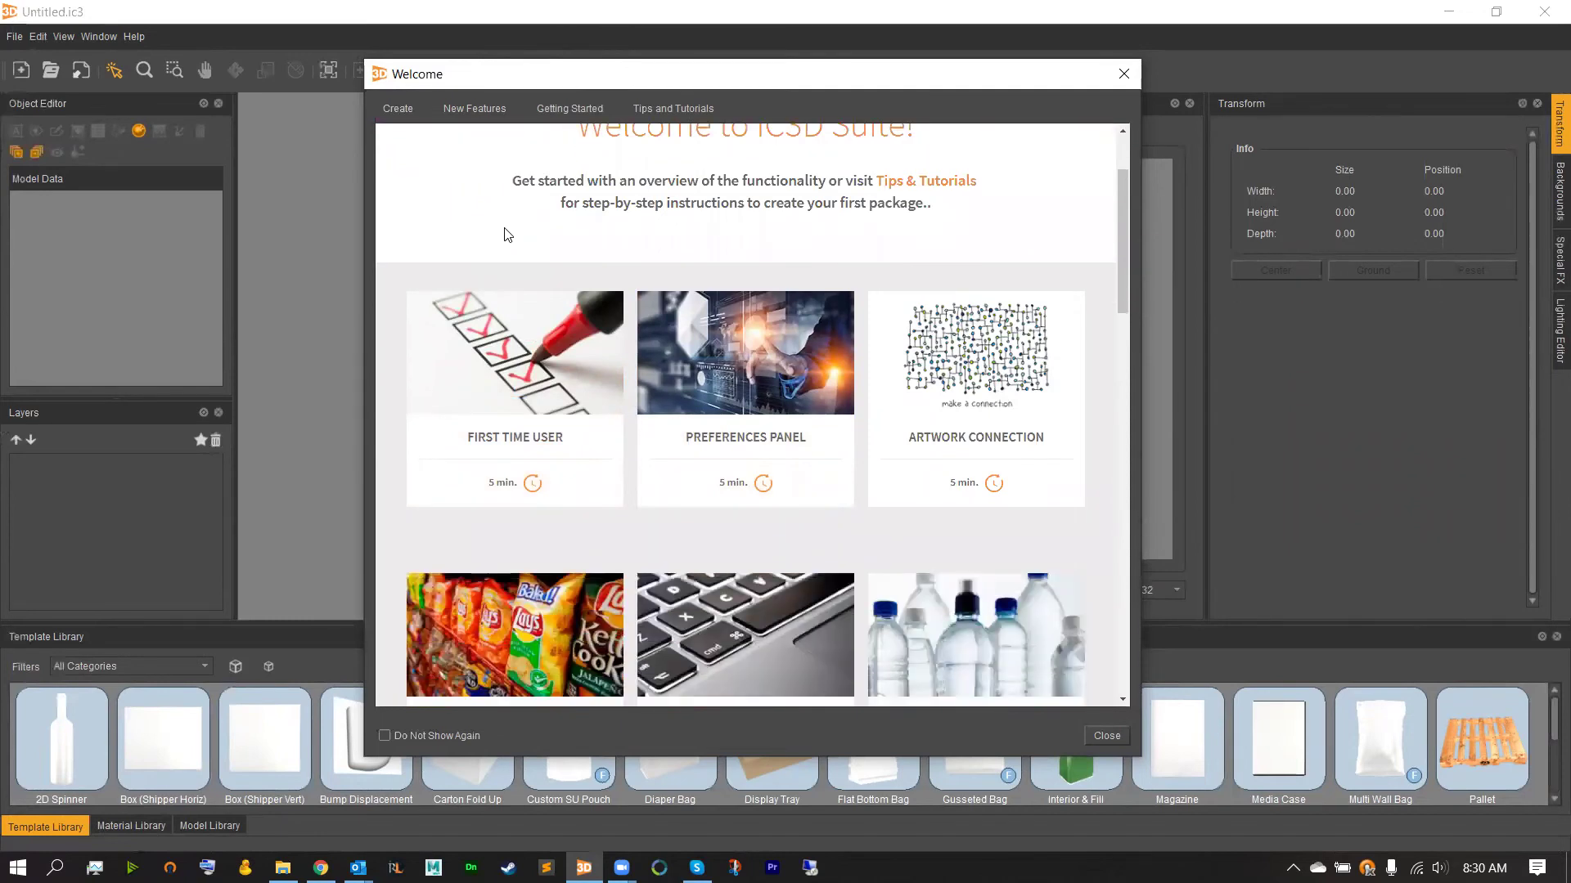
pyautogui.click(586, 363)
pyautogui.scroll(-5, 581, 347)
pyautogui.hotkey('alt', 'Left')
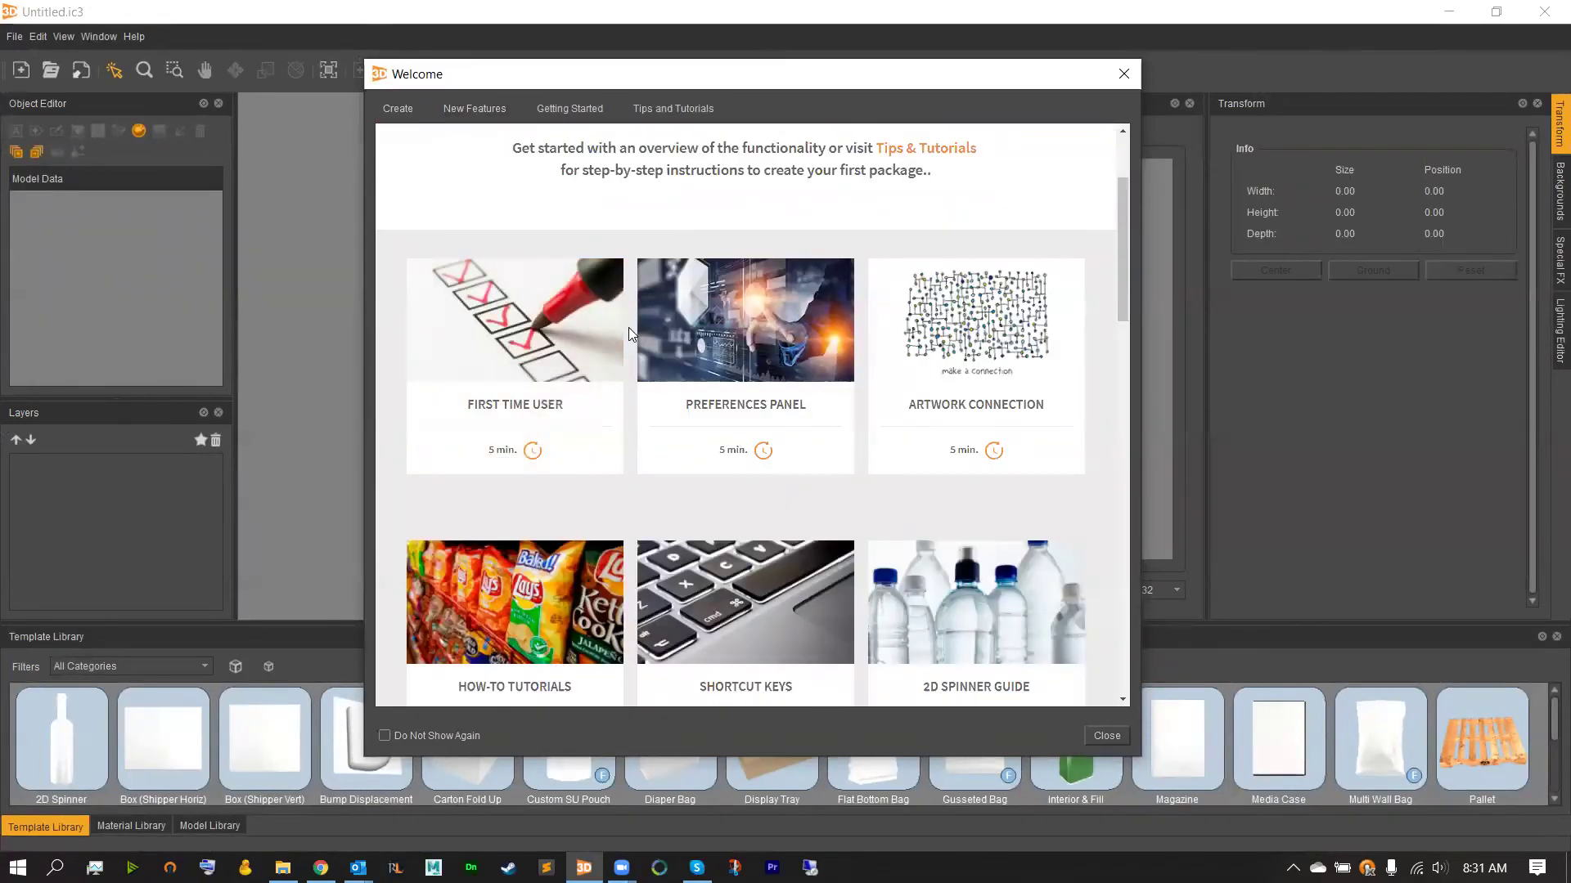
# Step: Skim the Material Editor Guide from the Quick Start Guide overview and go back to the overview
pyautogui.scroll(-4, 628, 328)
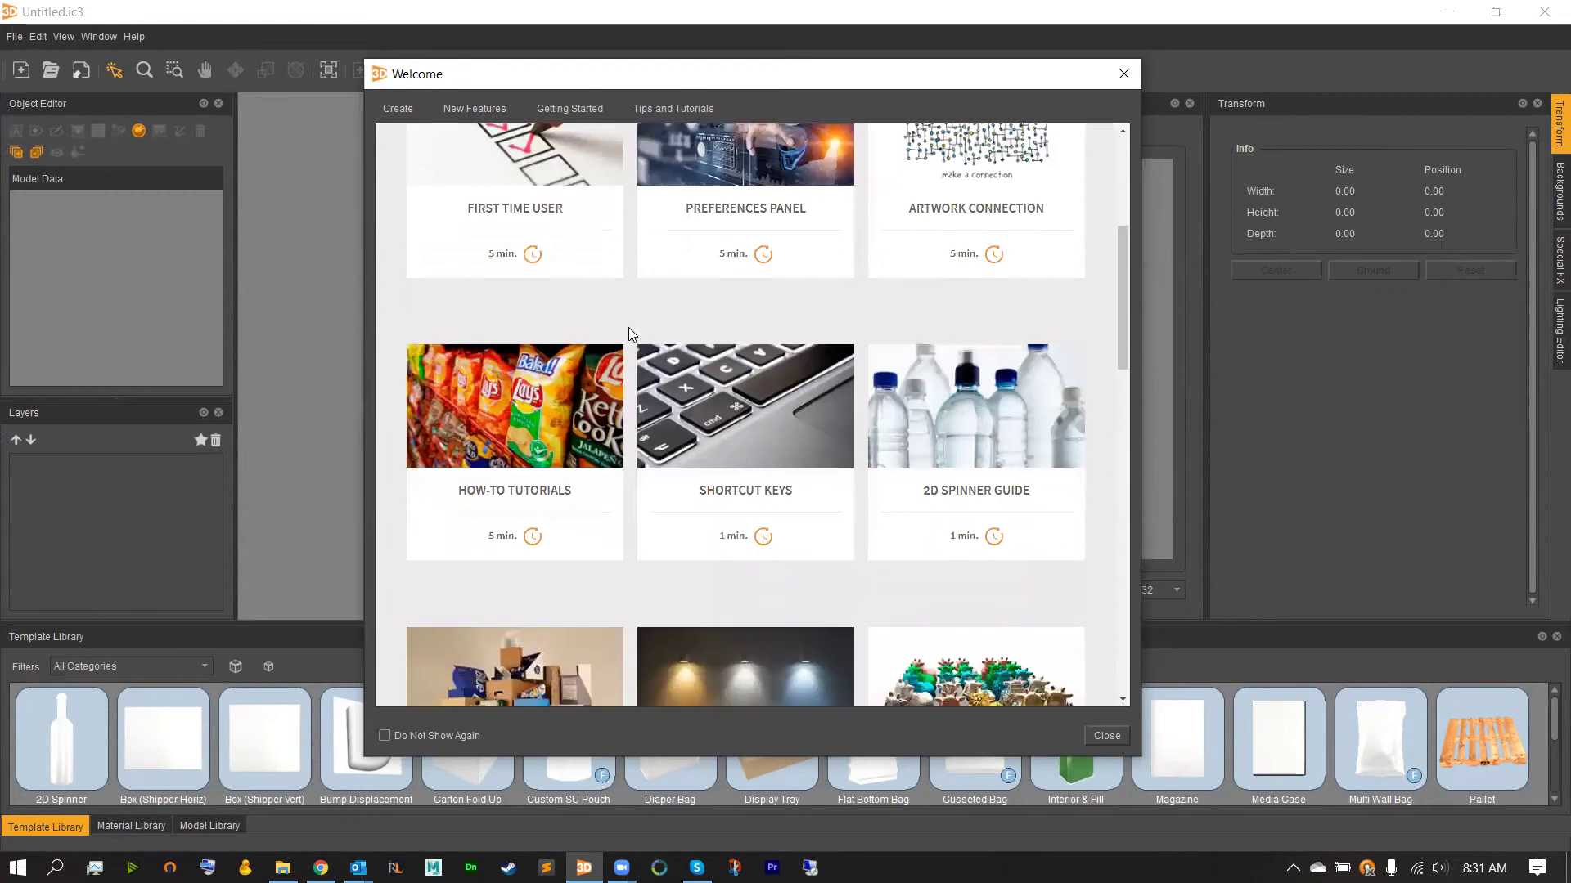
pyautogui.scroll(-1, 630, 329)
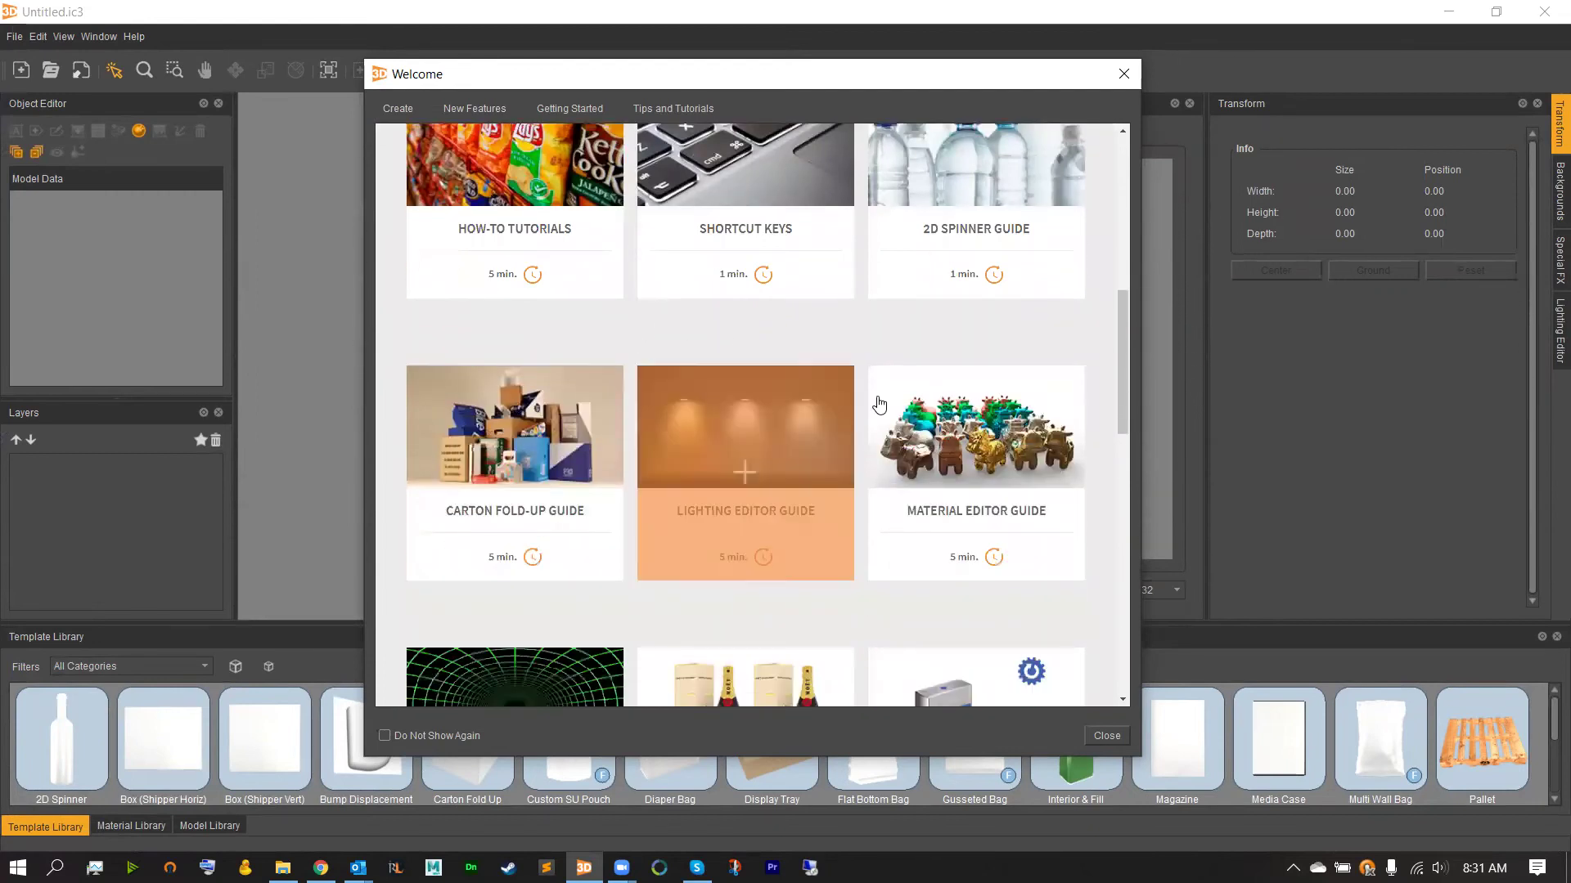
pyautogui.click(912, 422)
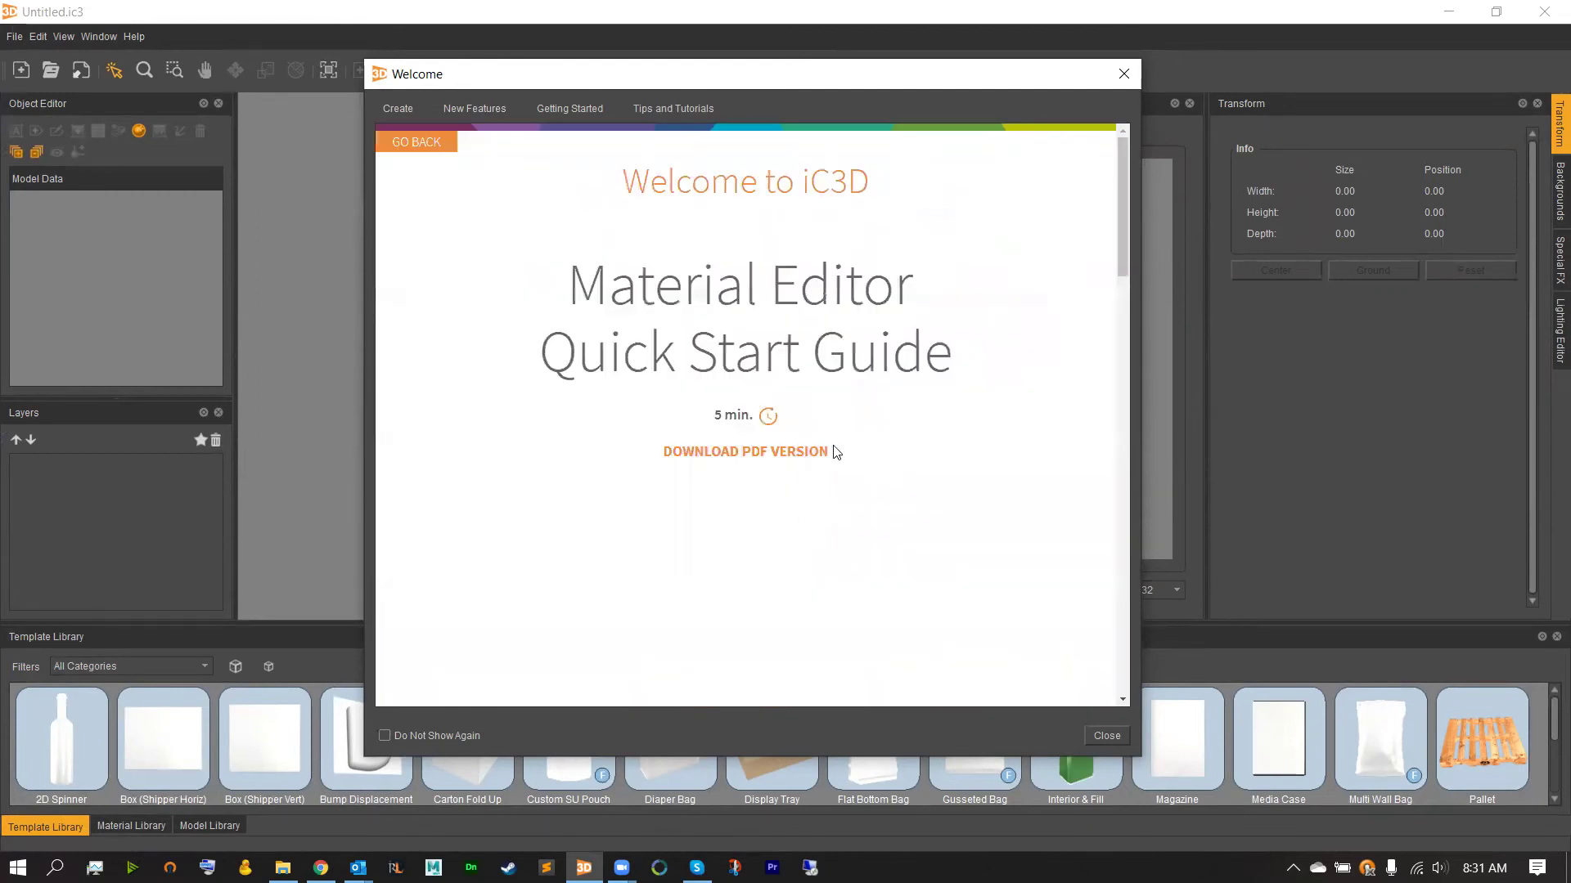
pyautogui.scroll(-2, 566, 356)
pyautogui.scroll(-1, 566, 356)
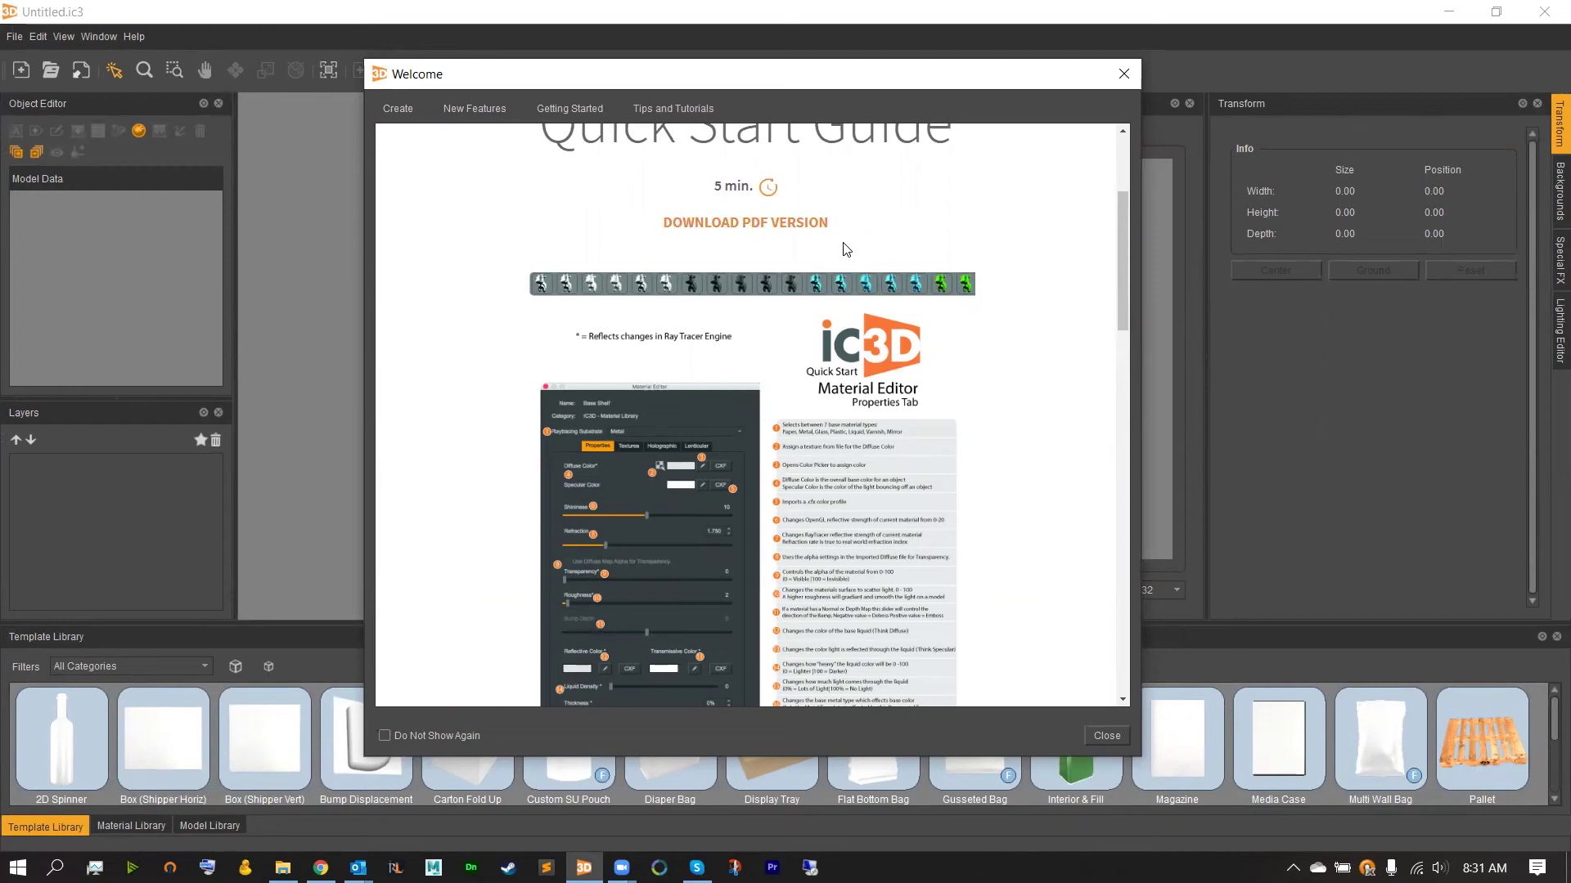
pyautogui.scroll(3, 847, 270)
pyautogui.click(429, 142)
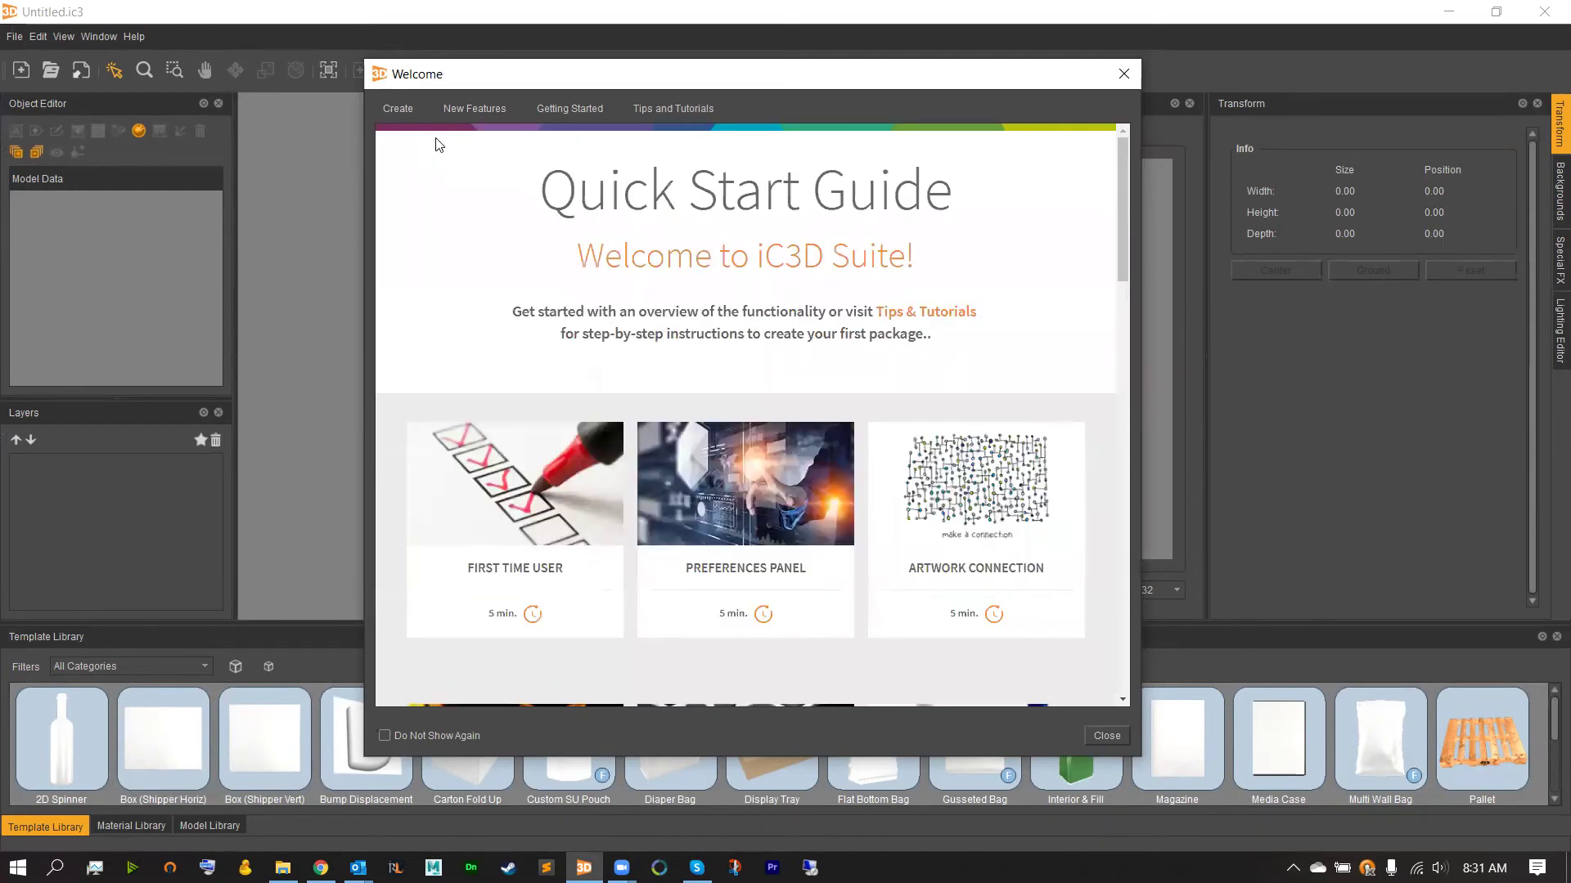
# Step: Browse the Tips and Tutorials page, view the iC3D YouTube channel through More Tutorials, and close the Welcome window
pyautogui.click(638, 109)
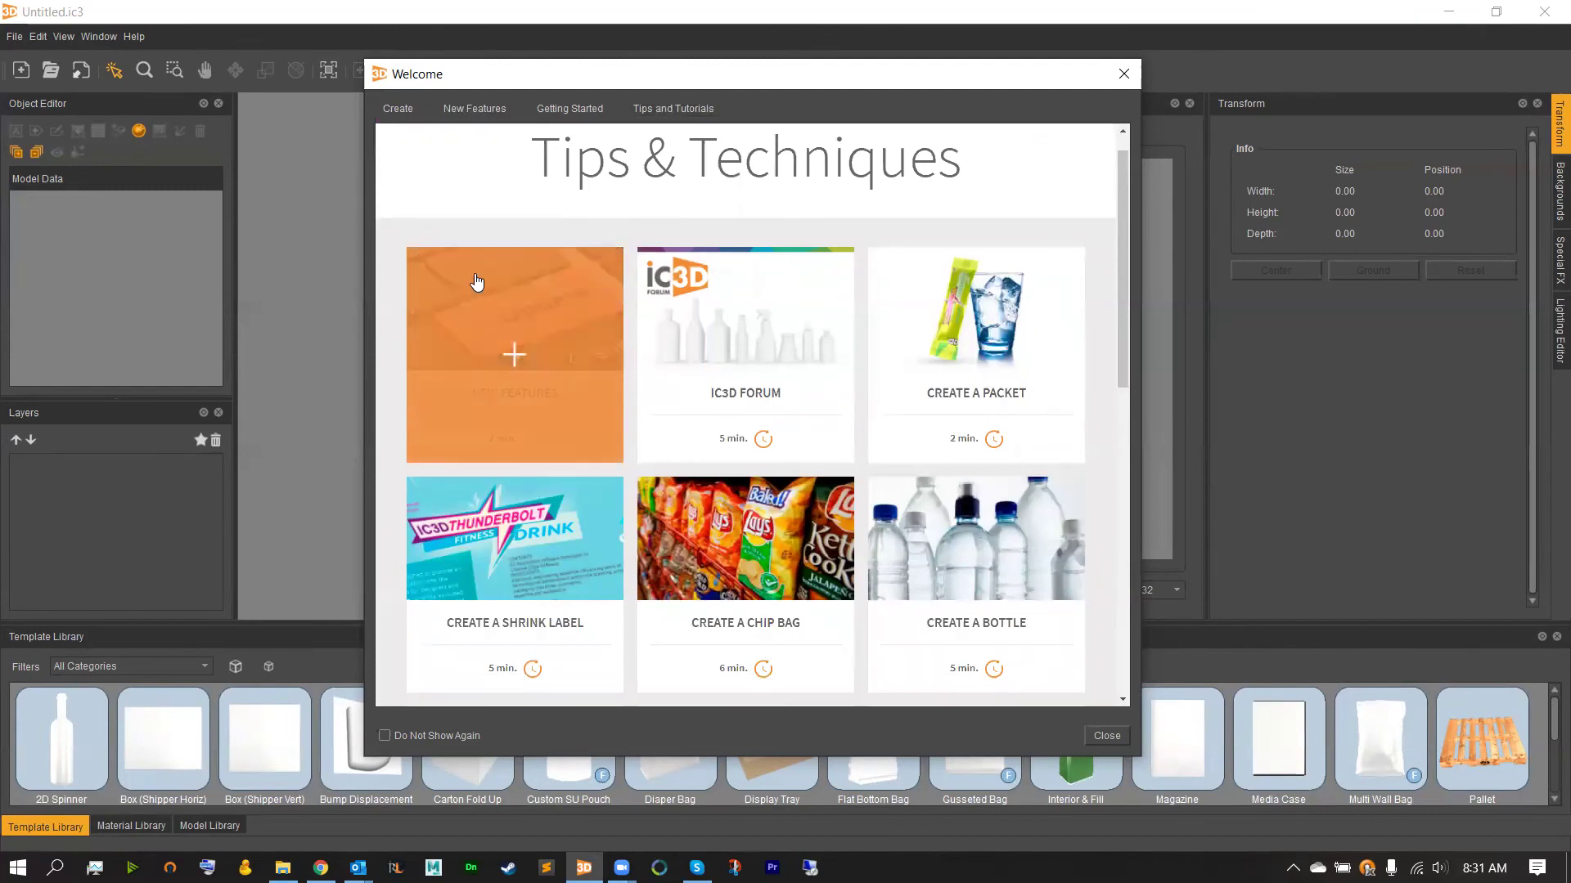
pyautogui.scroll(-3, 477, 276)
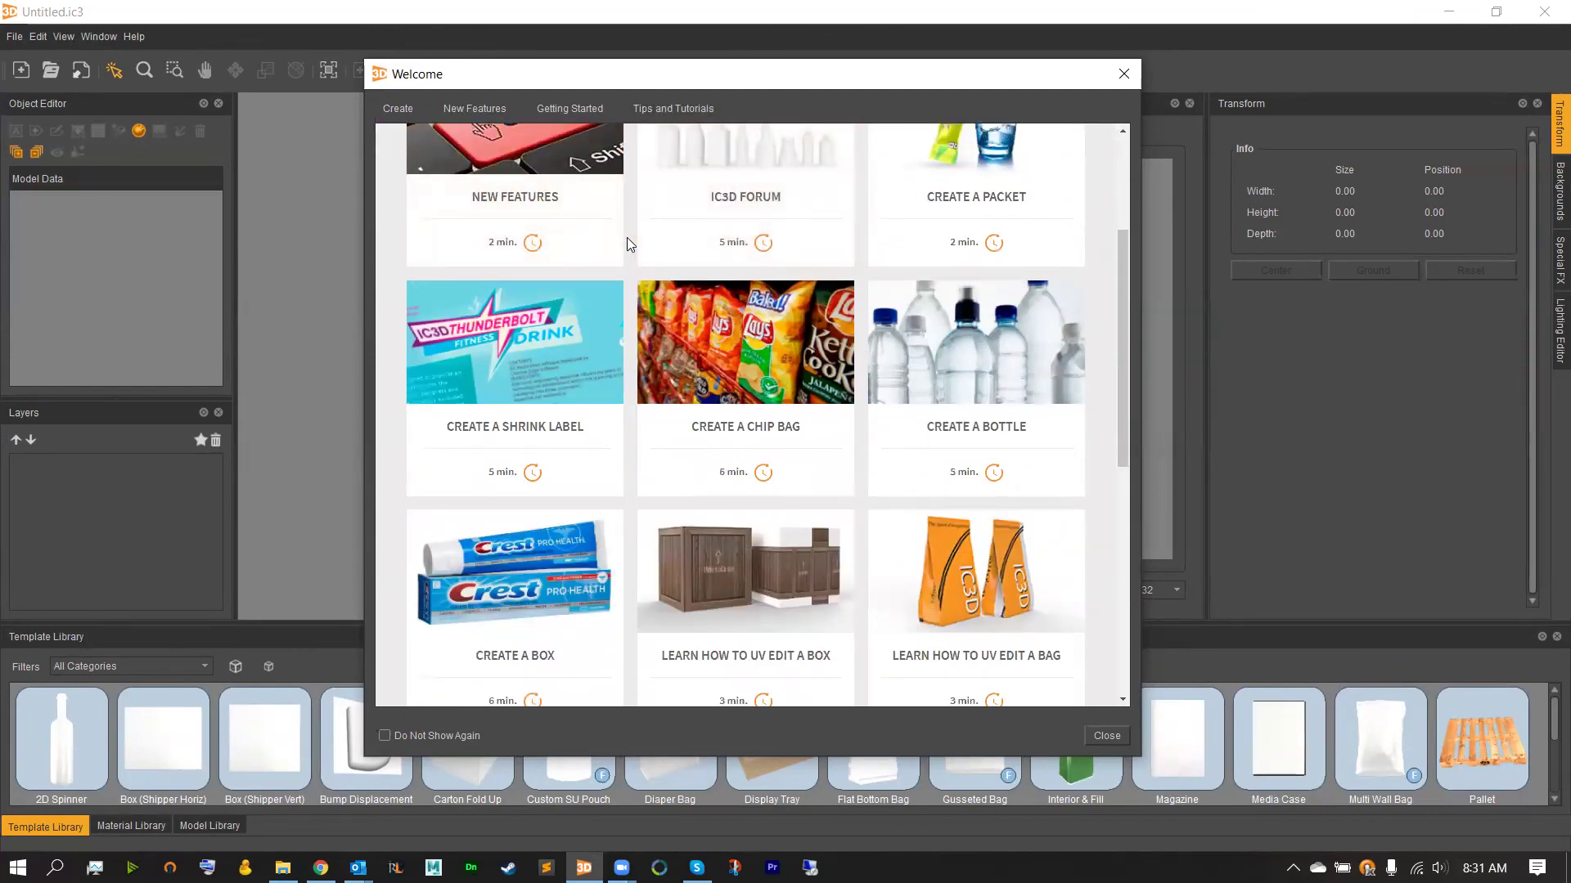
pyautogui.scroll(-5, 627, 242)
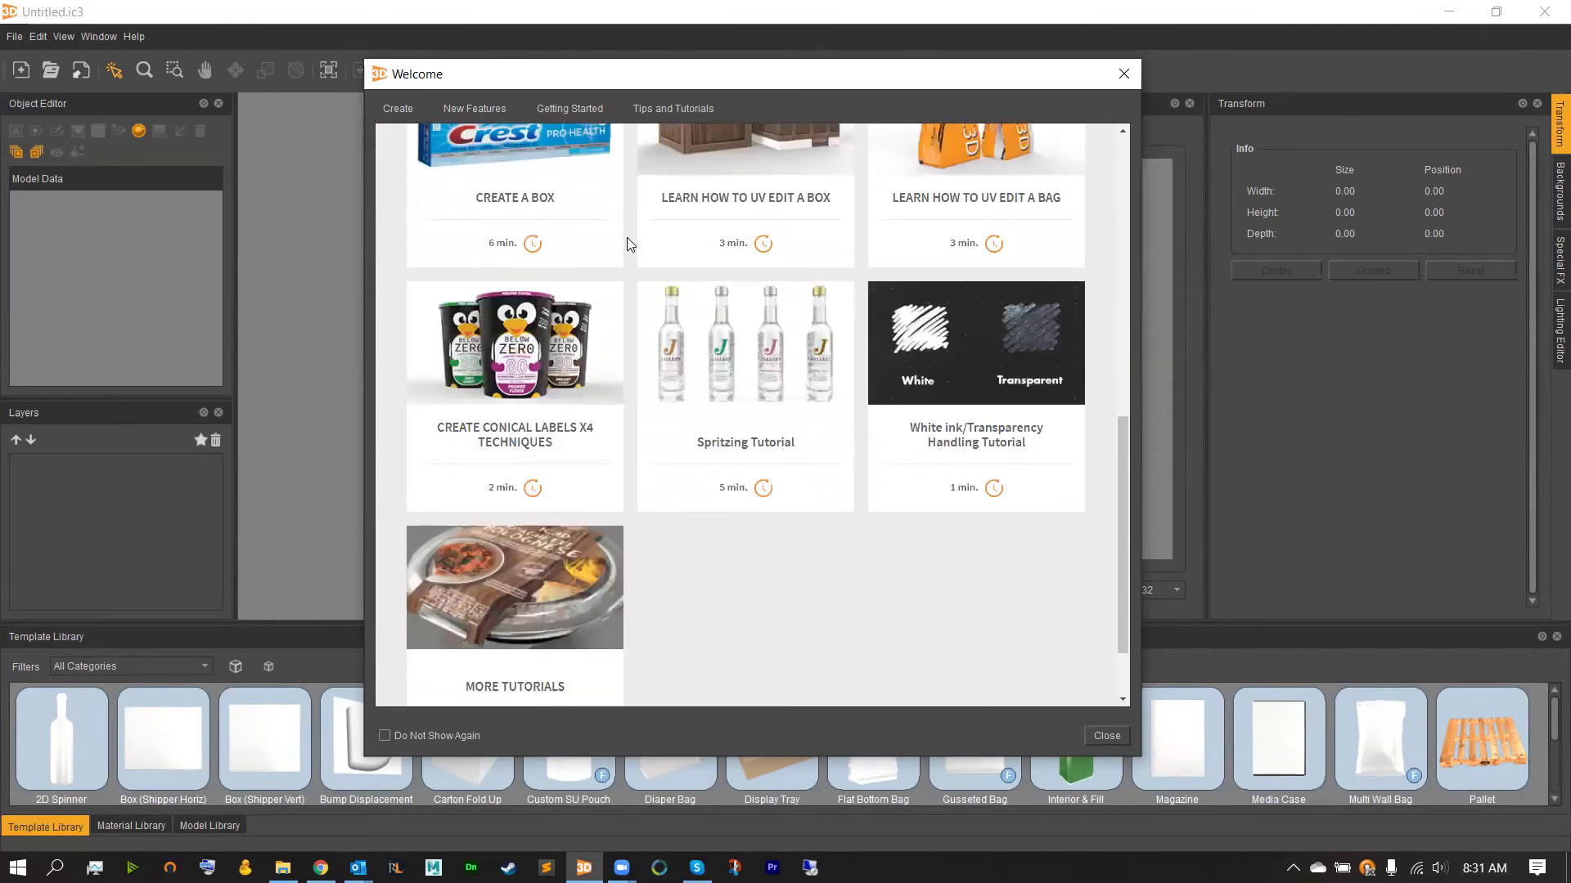
pyautogui.scroll(-1, 627, 243)
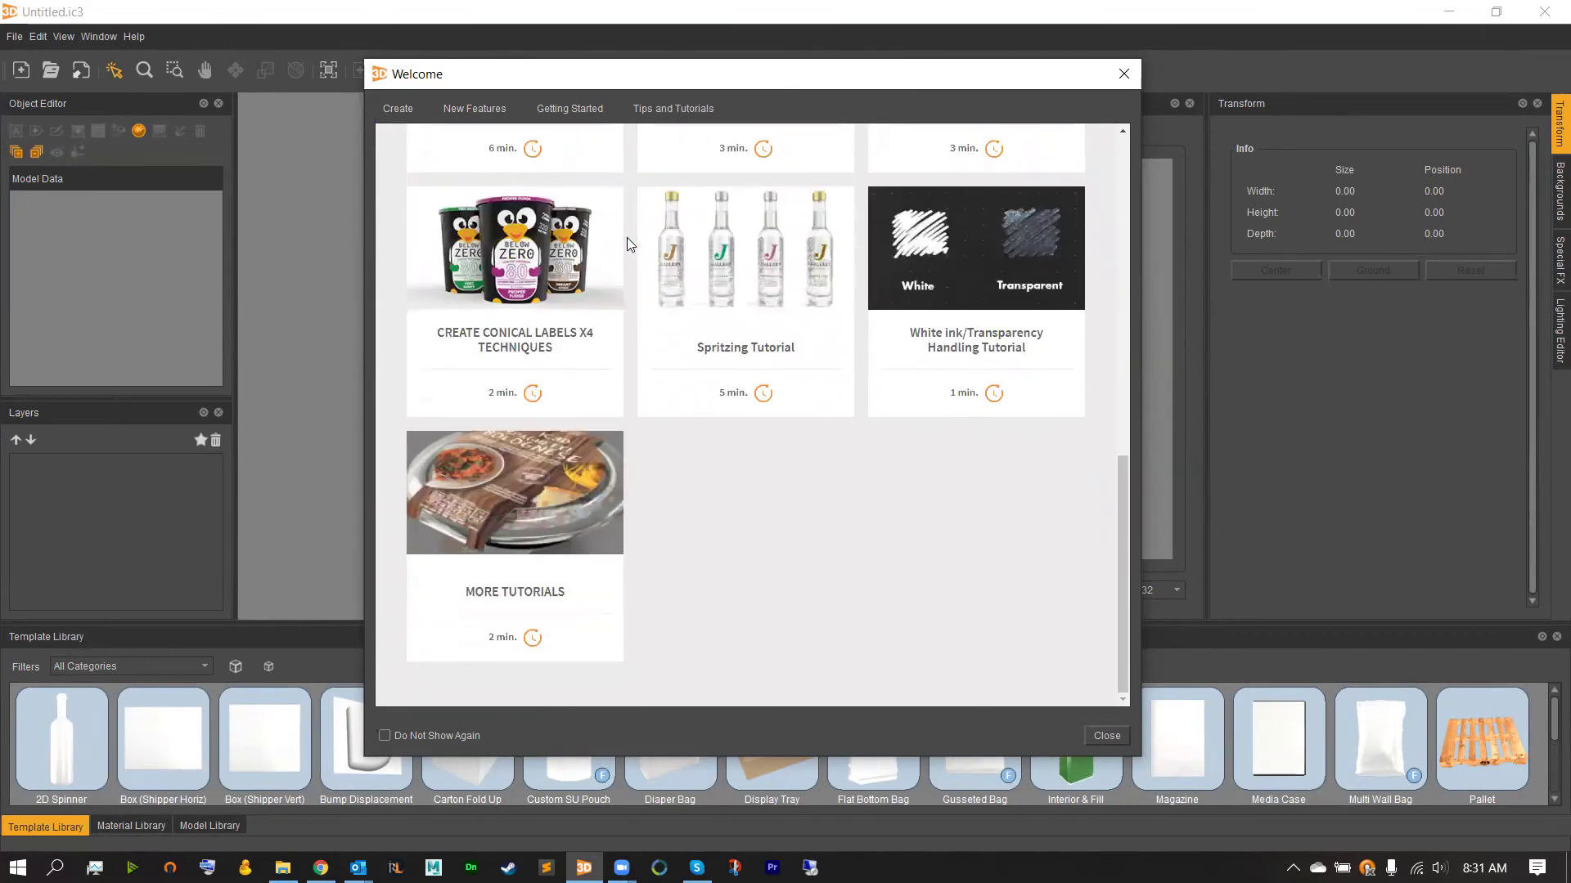
pyautogui.click(529, 567)
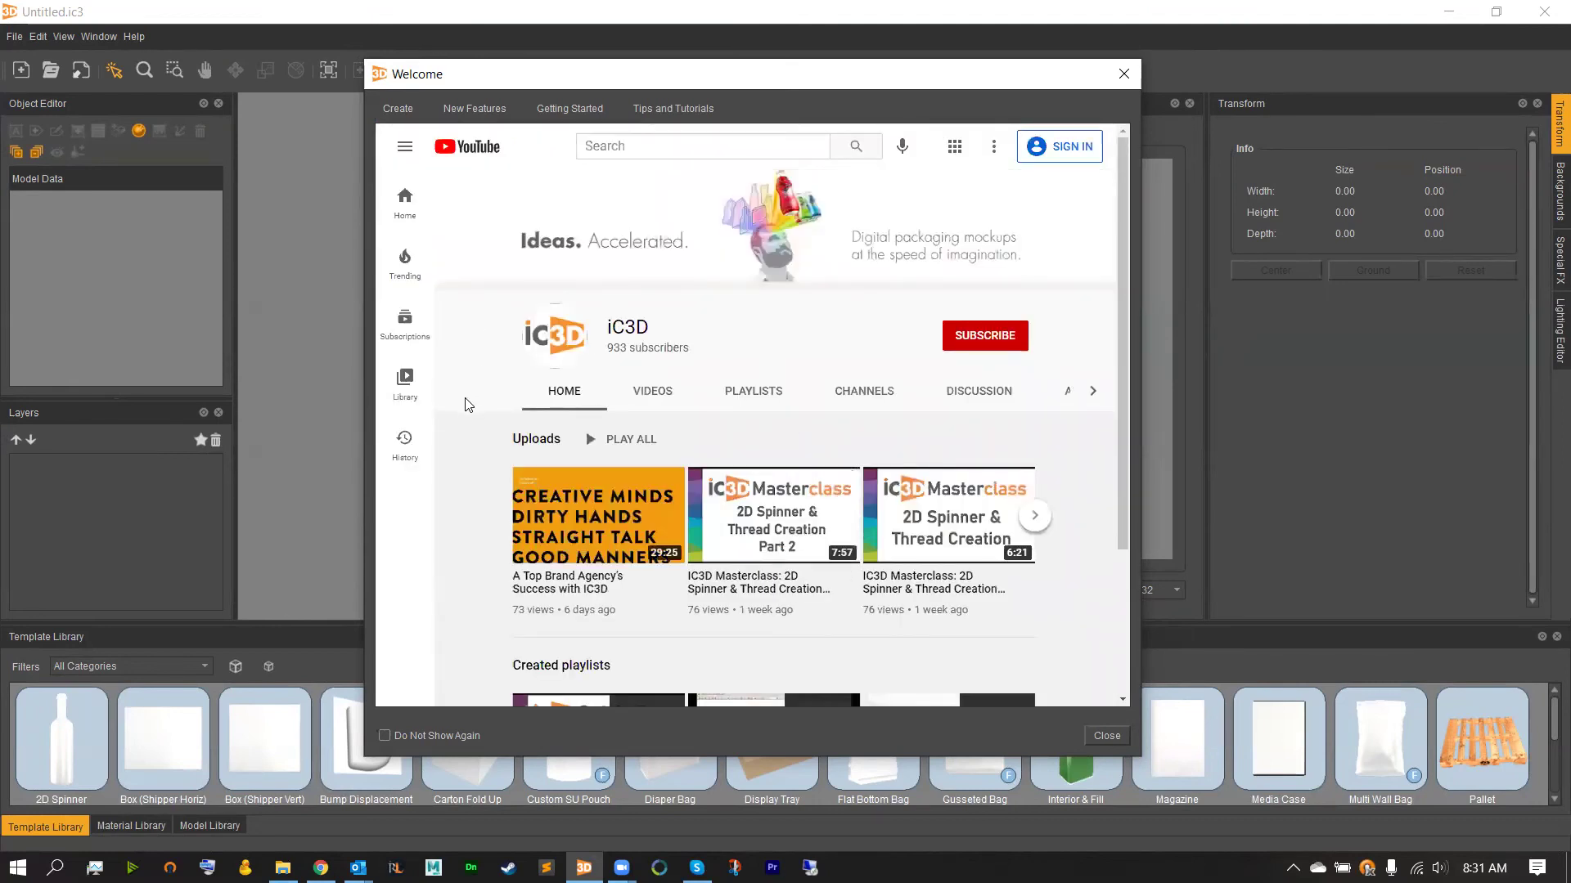
pyautogui.scroll(-3, 468, 404)
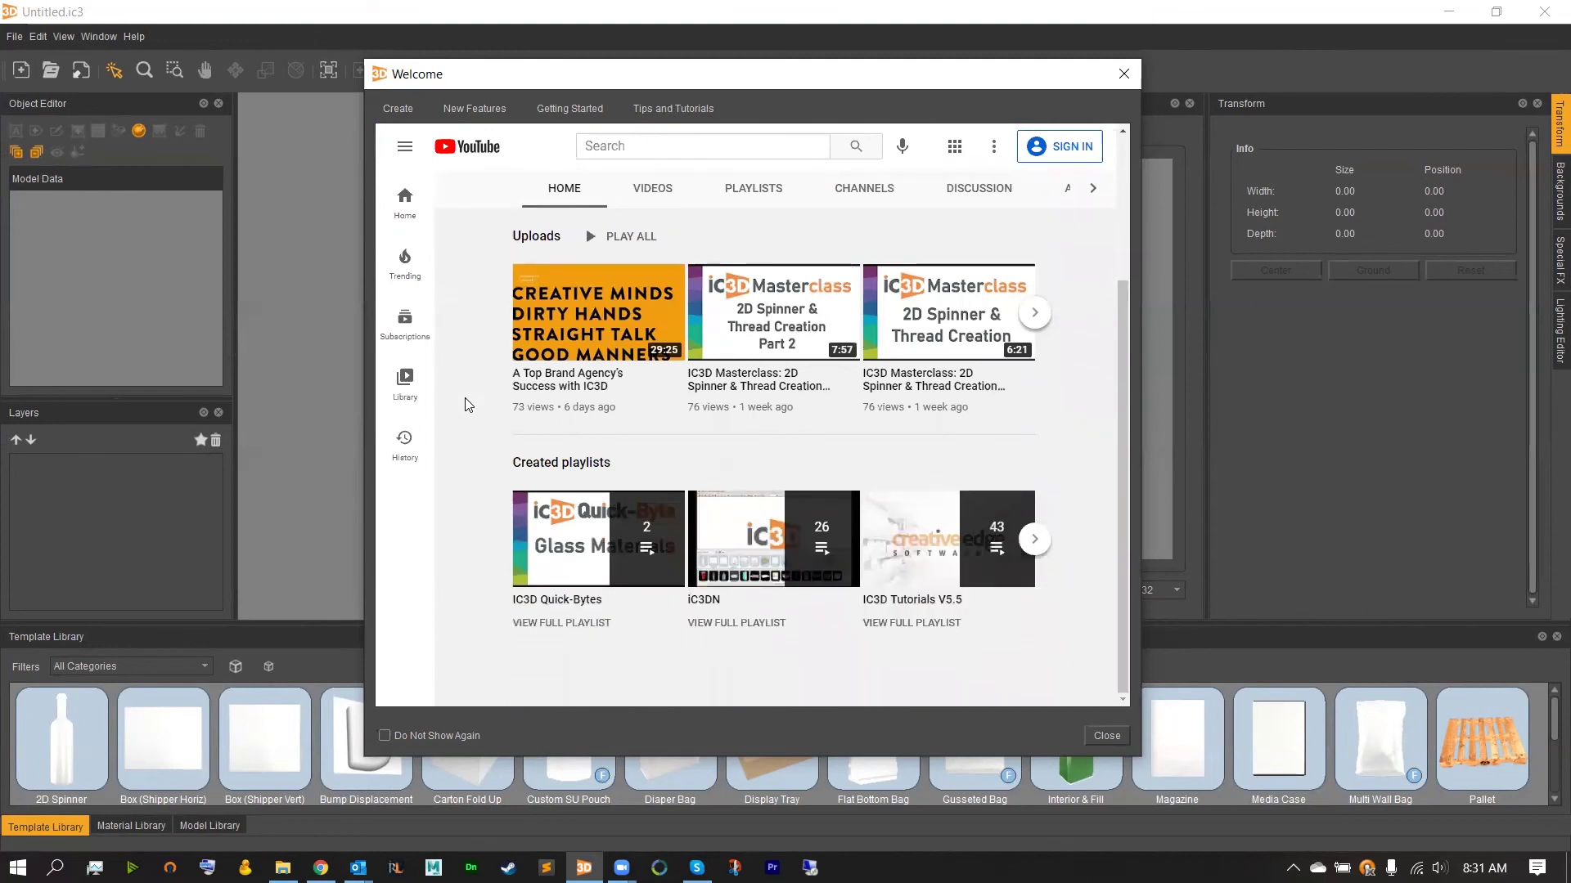
pyautogui.scroll(3, 517, 240)
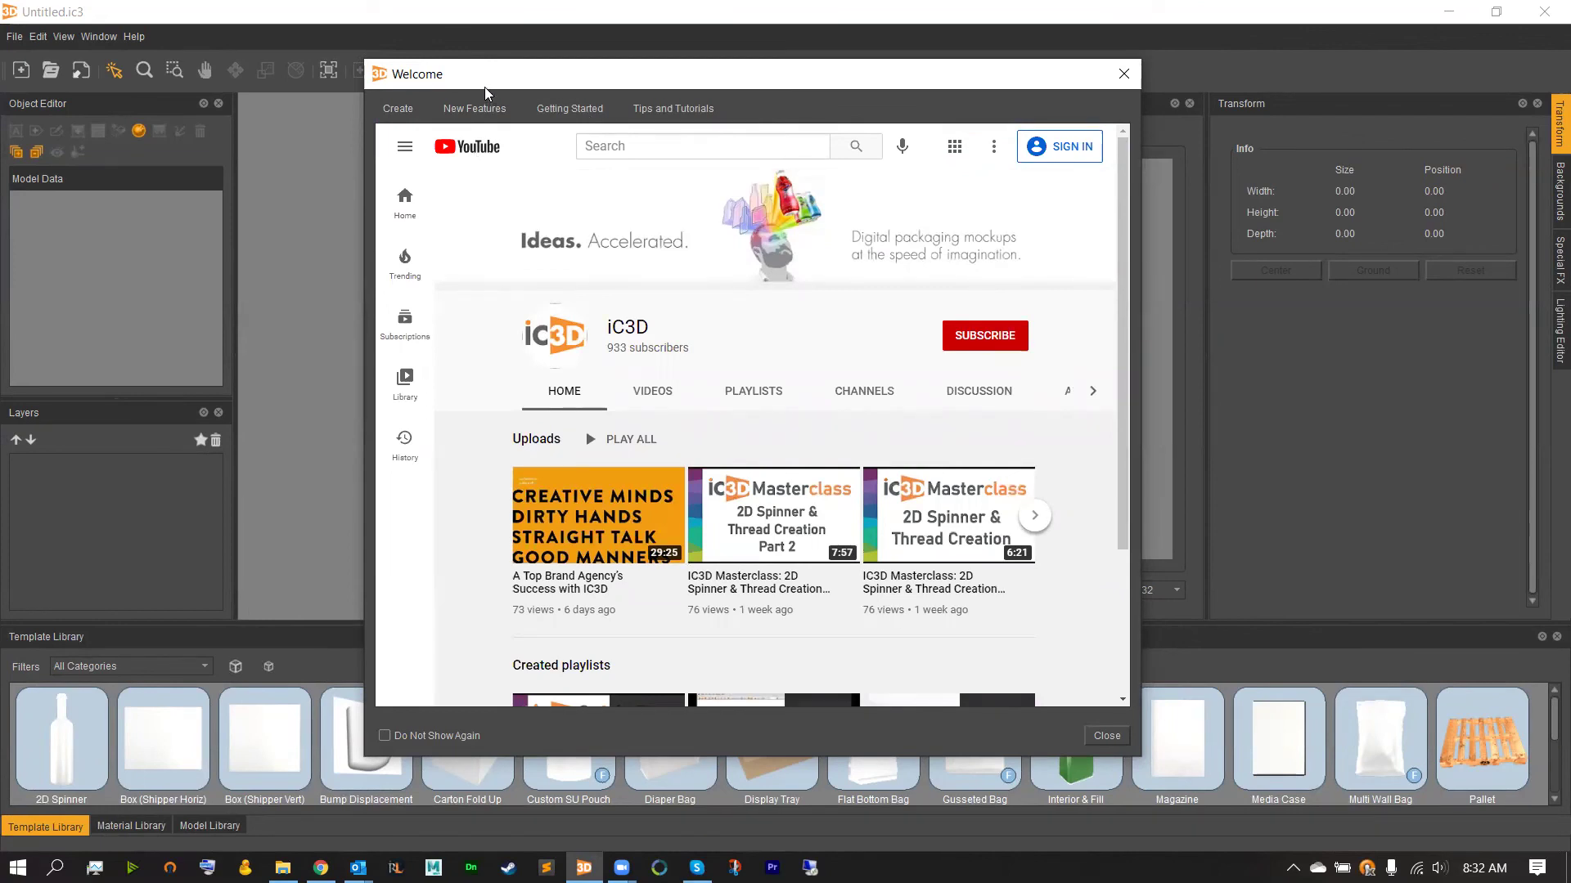
pyautogui.click(1107, 737)
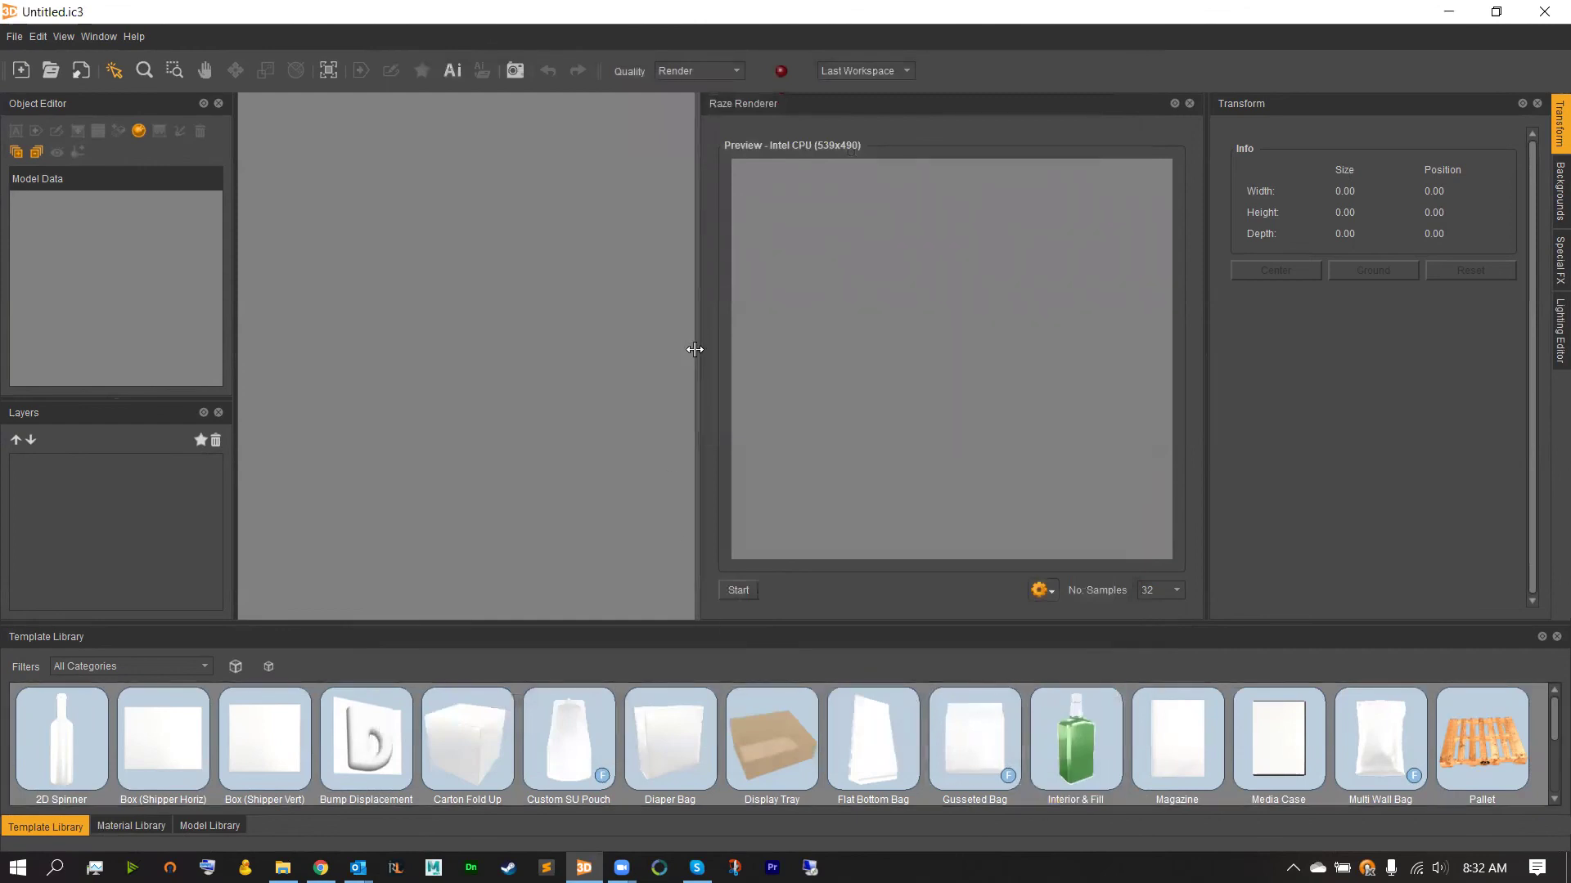
# Step: Close the Raze Renderer panel and narrow the Transform panel to enlarge the main viewport
pyautogui.moveTo(695, 349); pyautogui.dragTo(757, 354)
pyautogui.click(1190, 103)
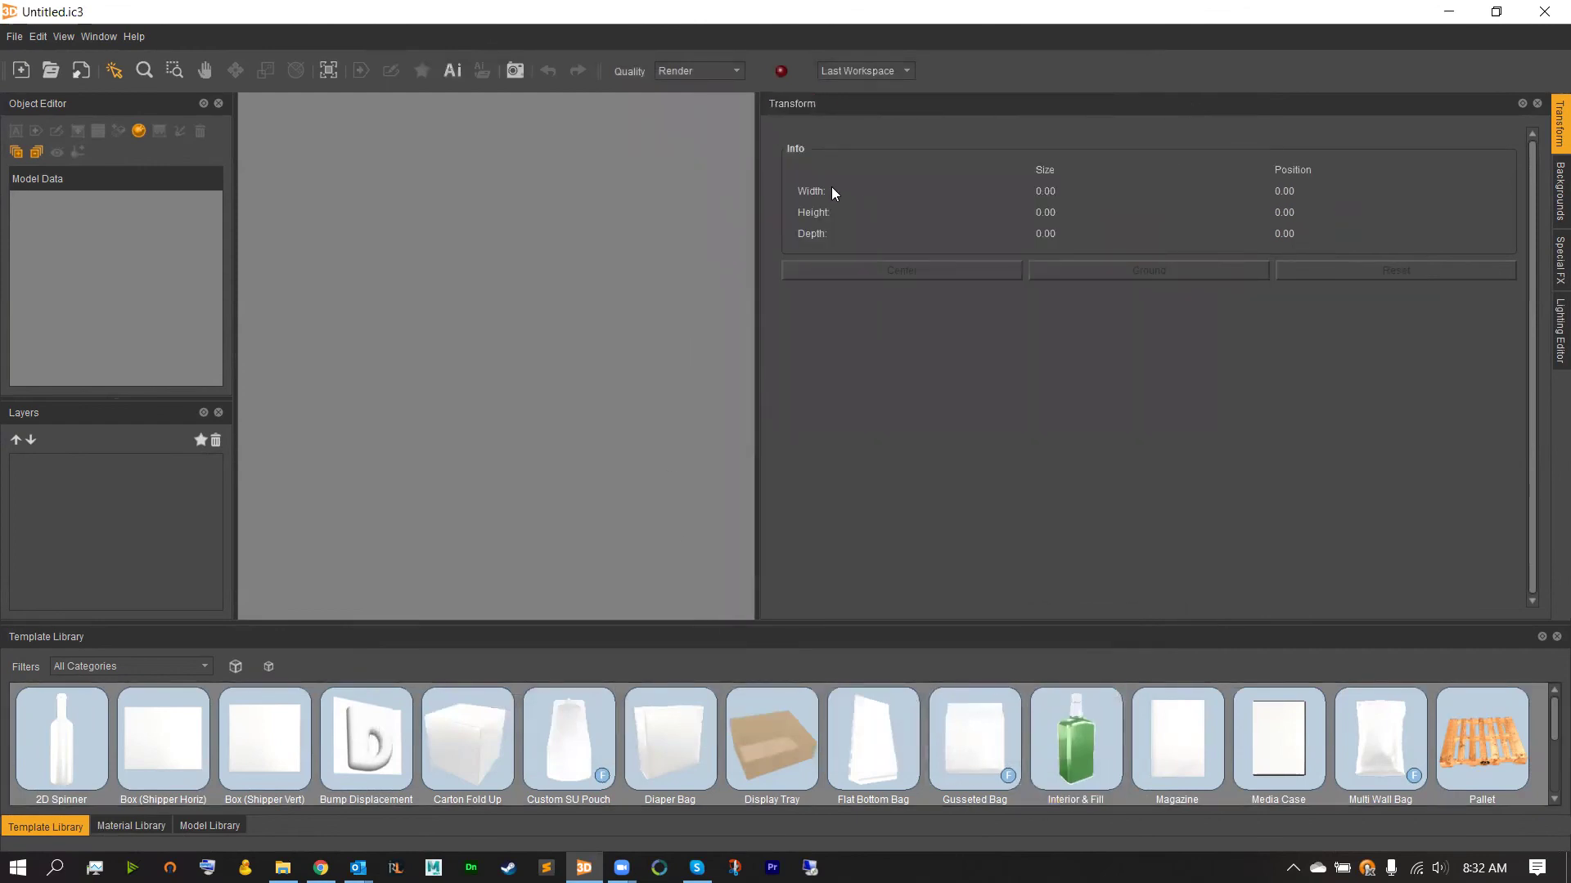
pyautogui.moveTo(754, 193); pyautogui.dragTo(1344, 256)
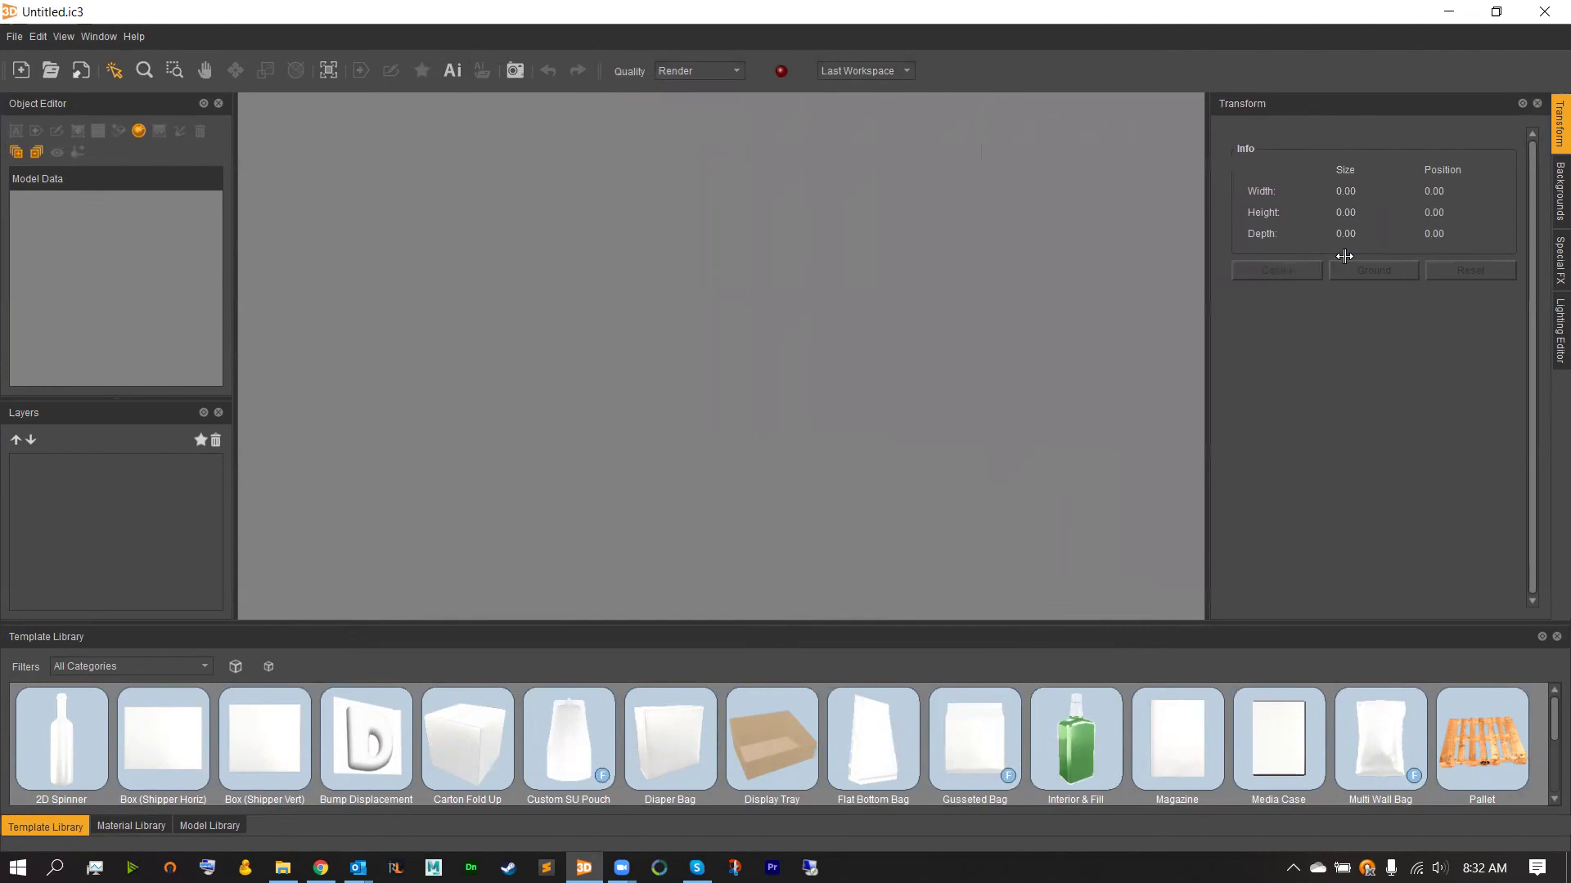